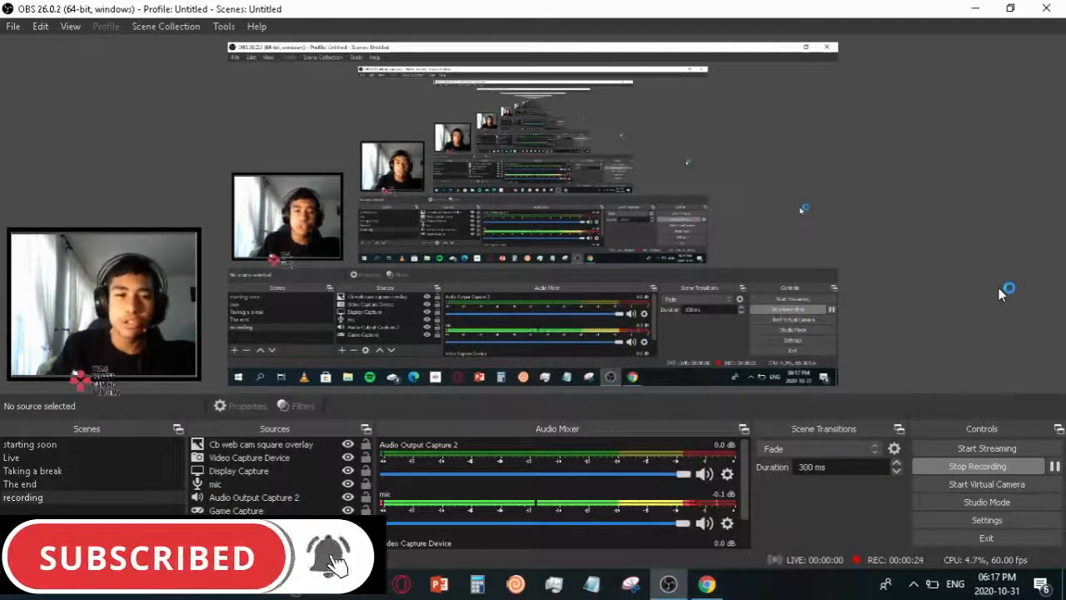
- Switch to Chrome and look over the Canva home page
{"action": "mouse_move", "coordinate": [708, 585]}
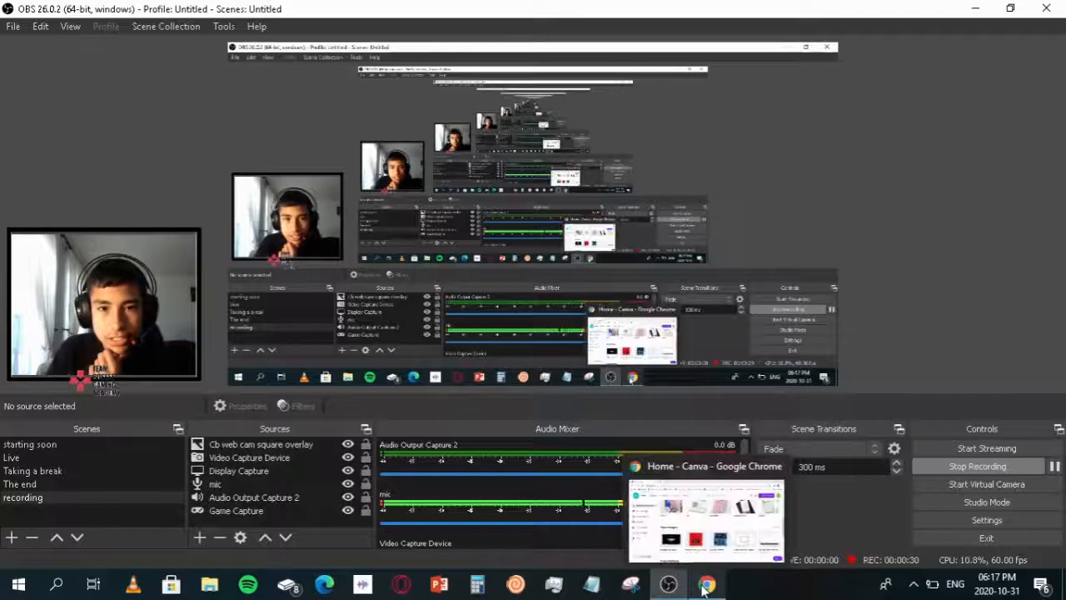
{"action": "left_click", "coordinate": [705, 585]}
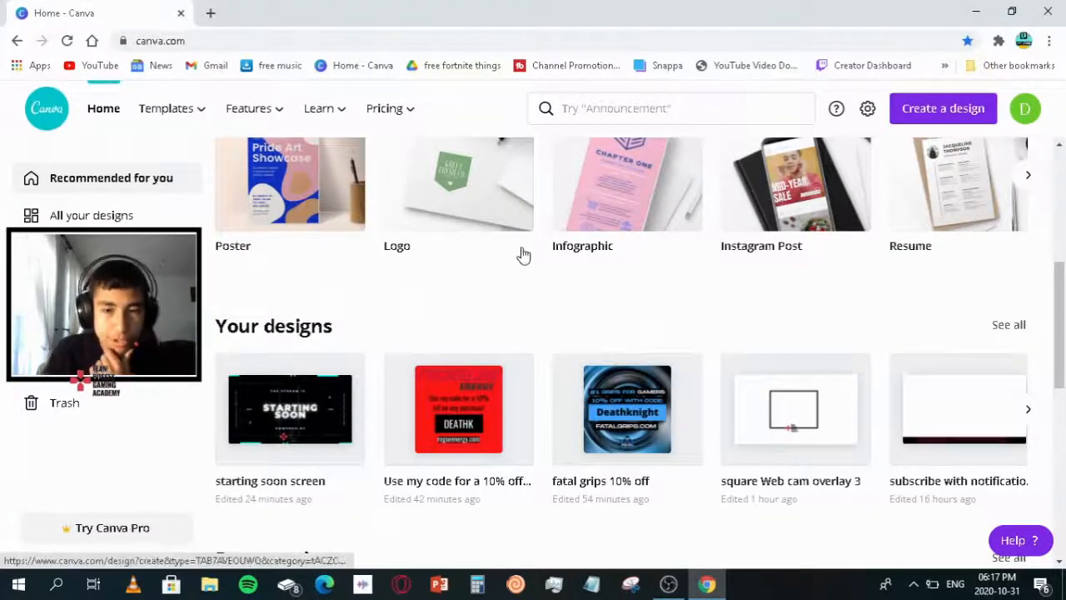
{"action": "scroll", "coordinate": [512, 248], "scroll_direction": "up", "scroll_amount": 5}
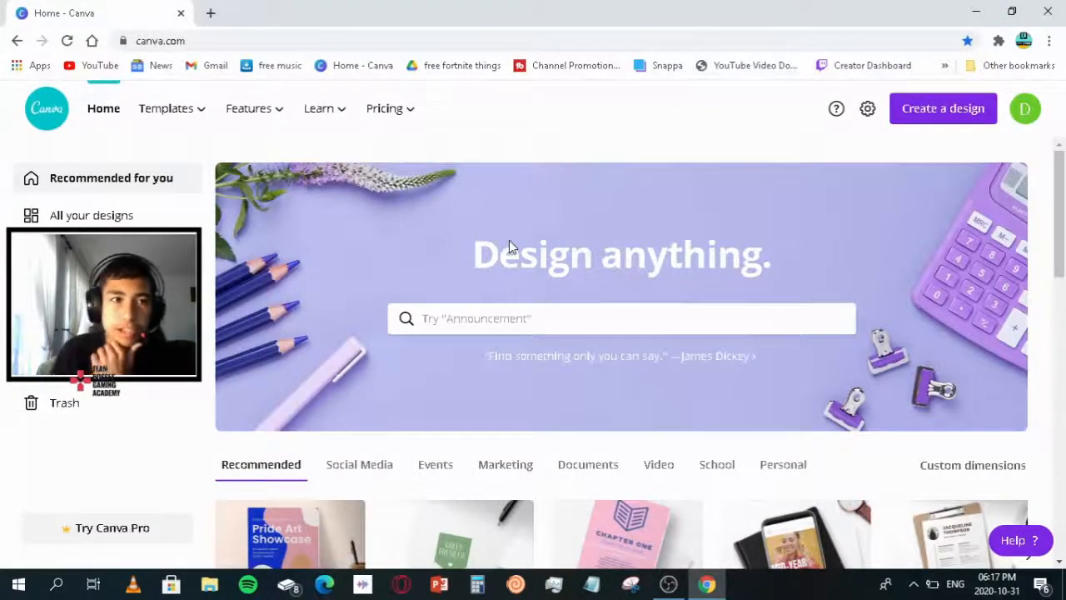
{"action": "scroll", "coordinate": [510, 243], "scroll_direction": "down", "scroll_amount": 1}
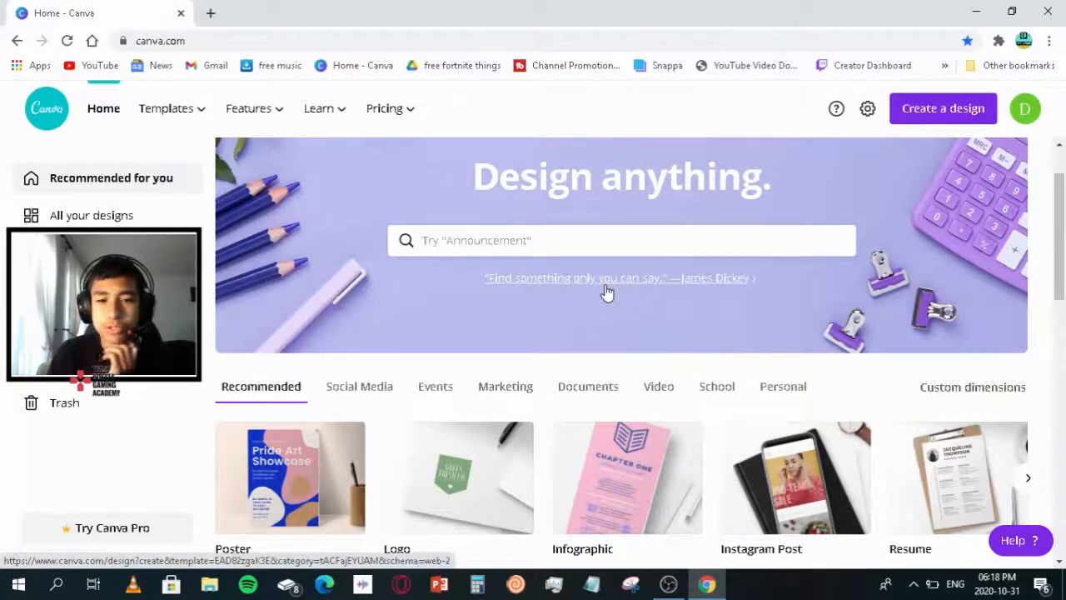
{"action": "scroll", "coordinate": [607, 293], "scroll_direction": "down", "scroll_amount": 5}
{"action": "scroll", "coordinate": [583, 291], "scroll_direction": "up", "scroll_amount": 5}
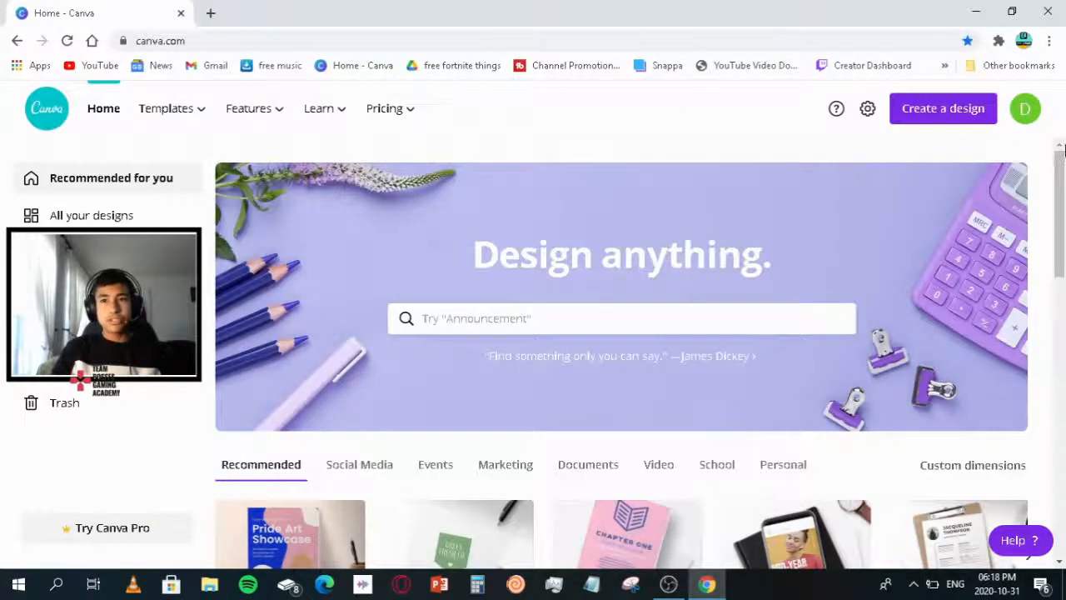
- Examine the home page's recommended design types and recent designs, and open the folder of all designs
{"action": "left_click", "coordinate": [1025, 113]}
{"action": "left_click", "coordinate": [802, 114]}
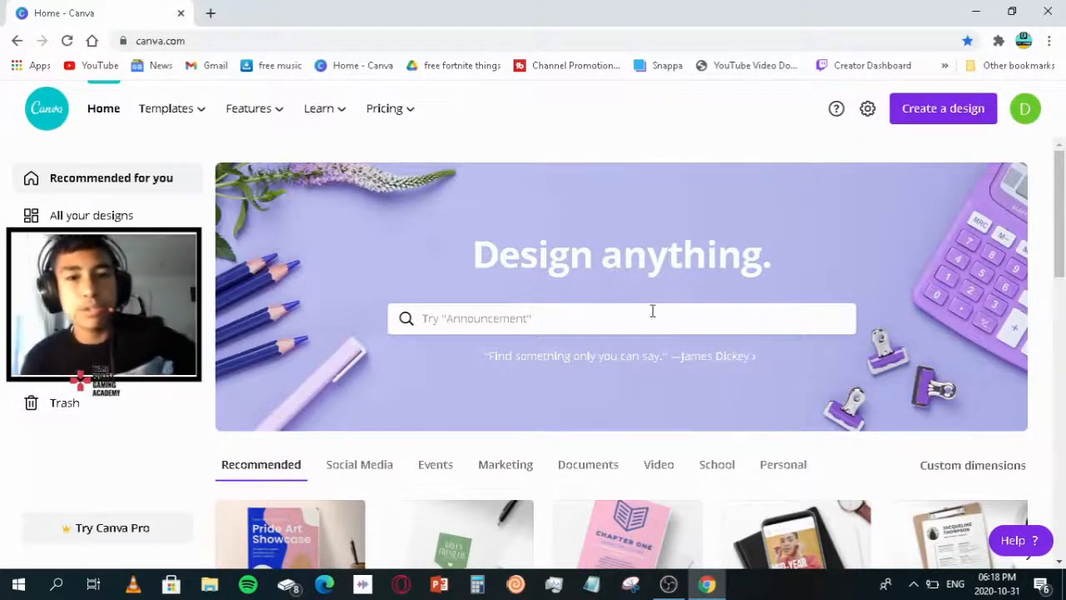
{"action": "scroll", "coordinate": [707, 377], "scroll_direction": "down", "scroll_amount": 4}
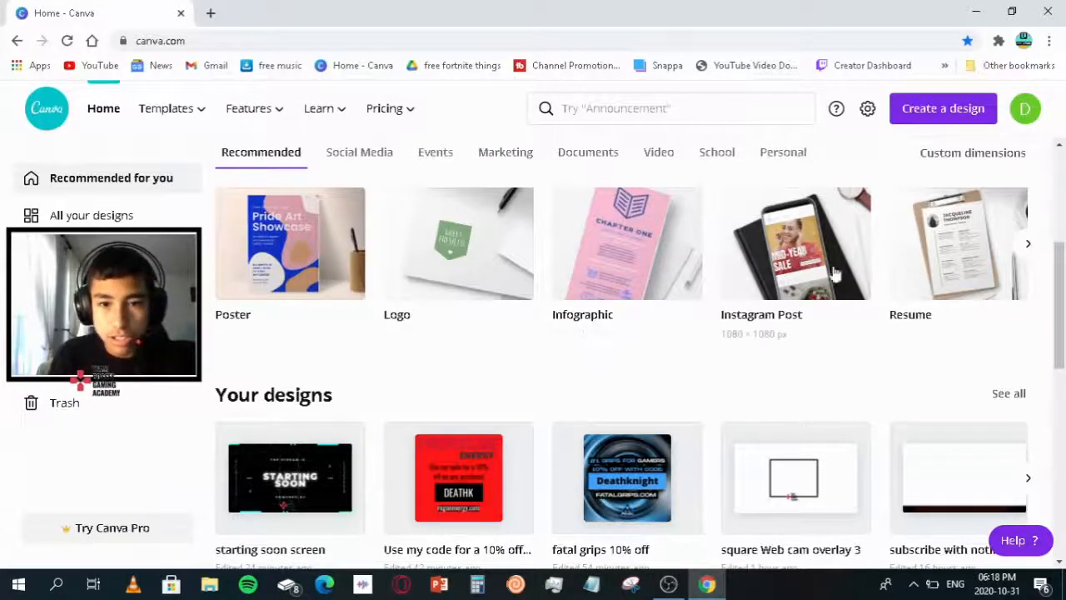
{"action": "scroll", "coordinate": [361, 369], "scroll_direction": "up", "scroll_amount": 1}
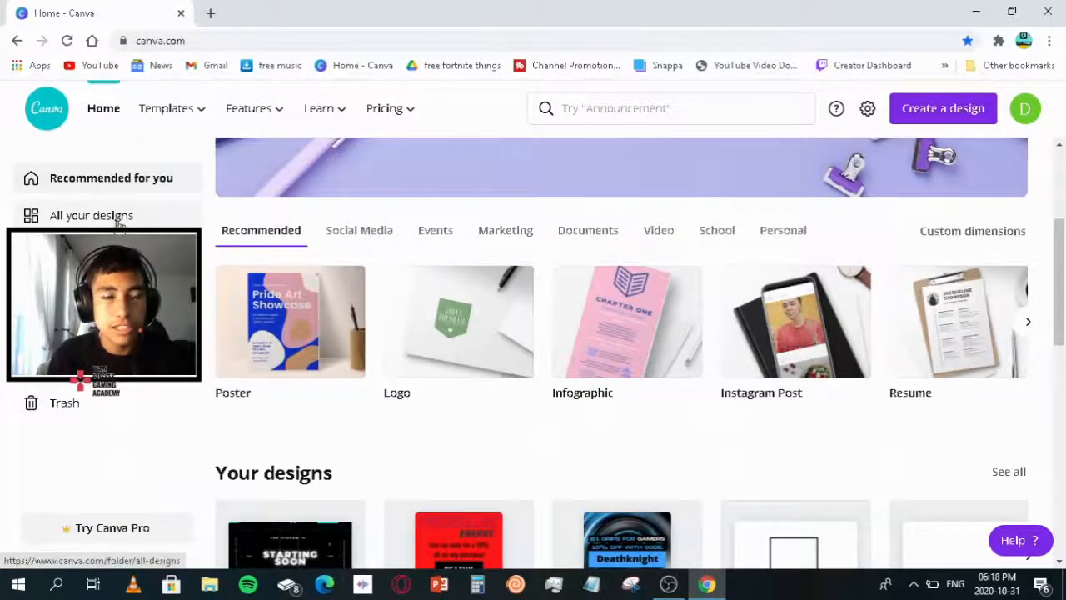
{"action": "left_click", "coordinate": [92, 216]}
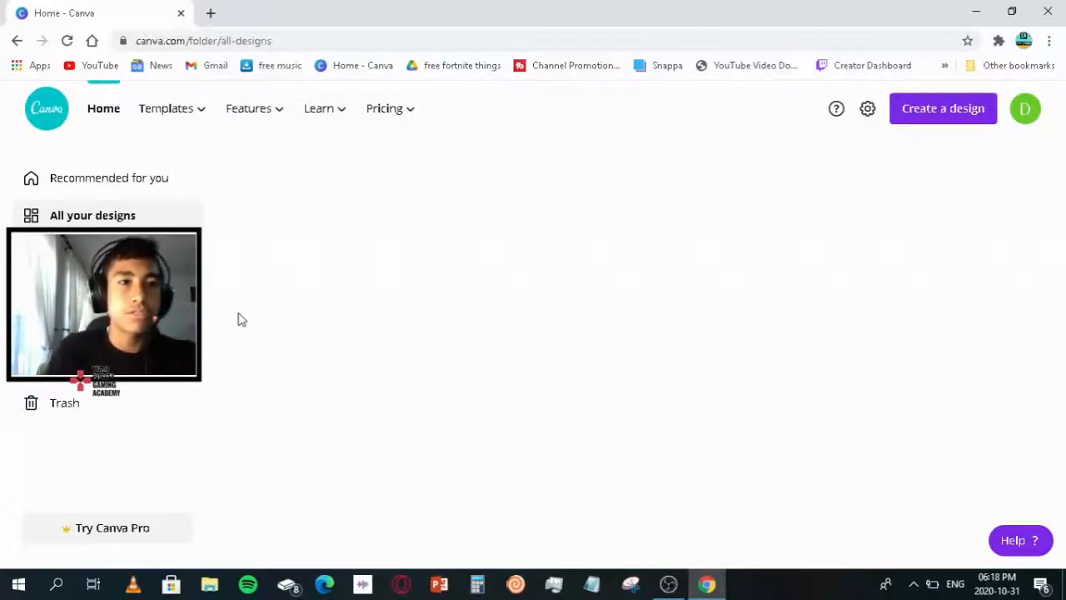
- Return to the recommended home page and create a blank 500 × 500 px Logo design
{"action": "left_click", "coordinate": [157, 195]}
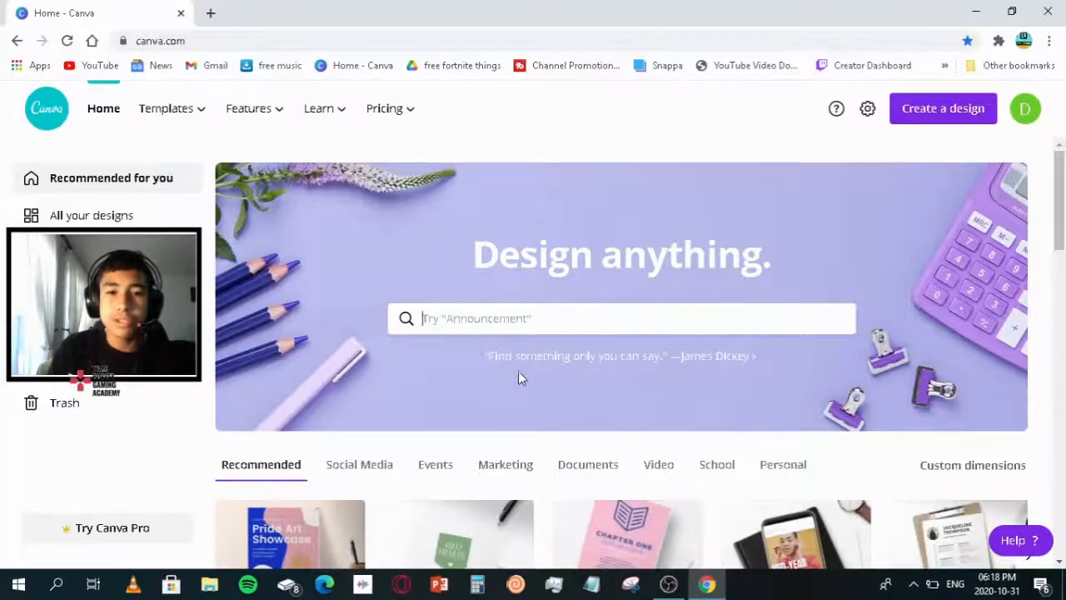
{"action": "scroll", "coordinate": [529, 333], "scroll_direction": "down", "scroll_amount": 2}
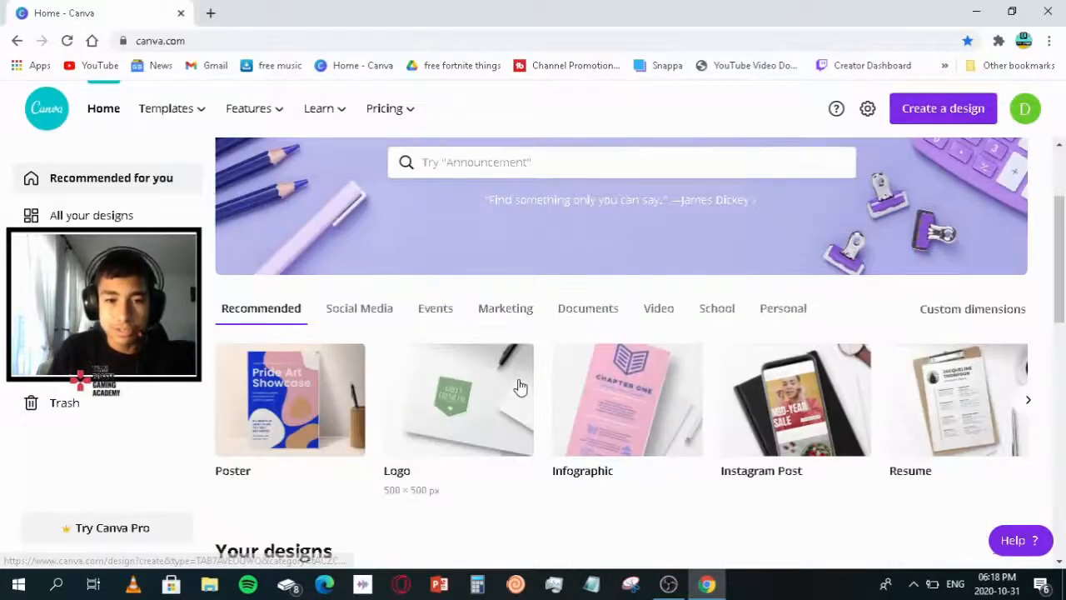
{"action": "left_click", "coordinate": [463, 400]}
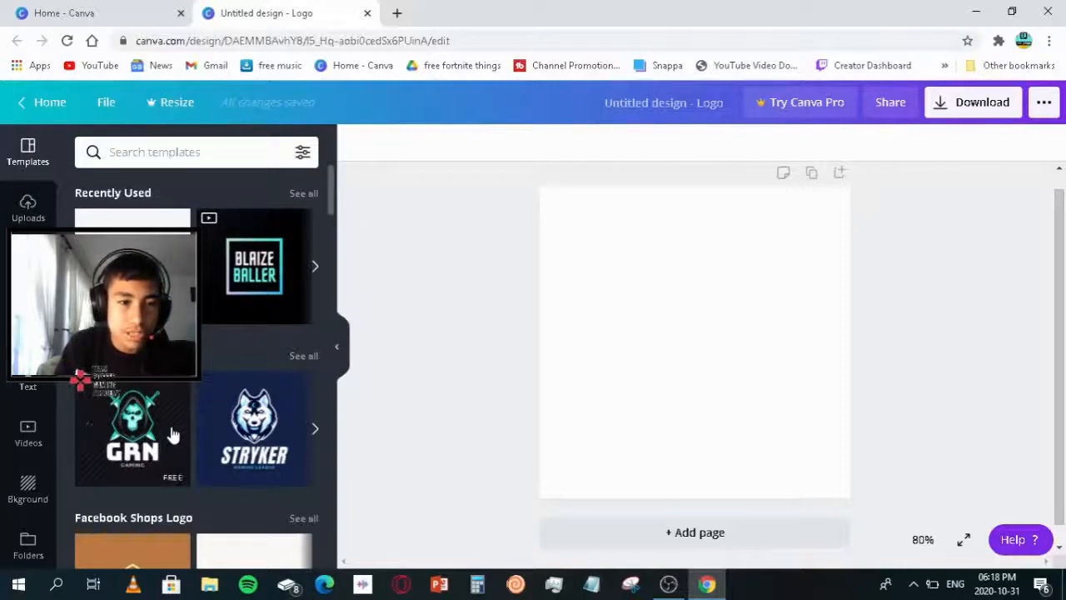
- Look through the full "For you" collection of logo templates and return to the template overview
{"action": "left_click", "coordinate": [305, 357]}
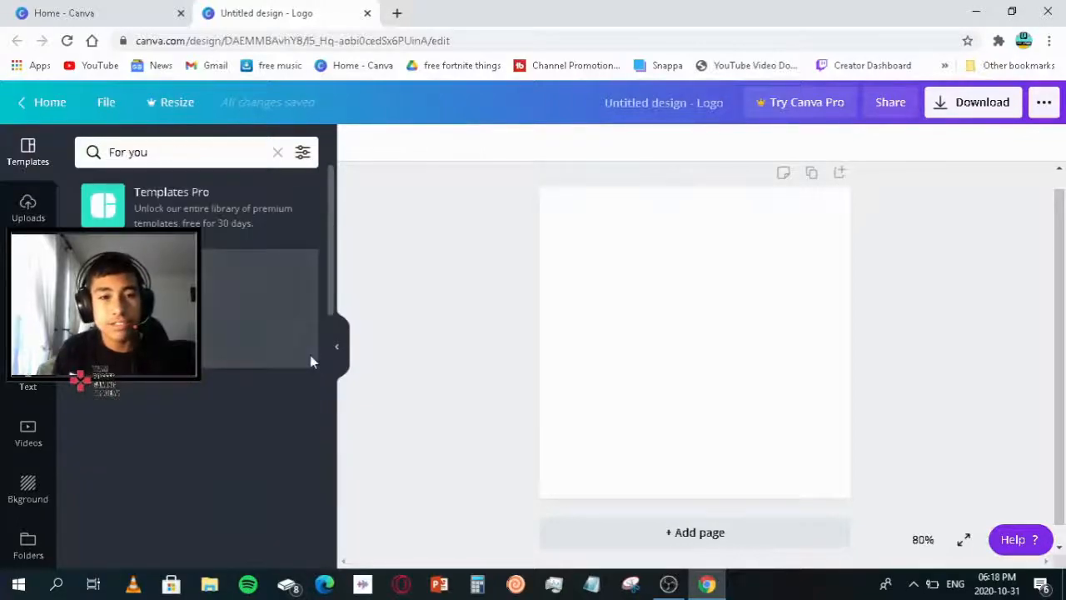
{"action": "scroll", "coordinate": [227, 338], "scroll_direction": "down", "scroll_amount": 4}
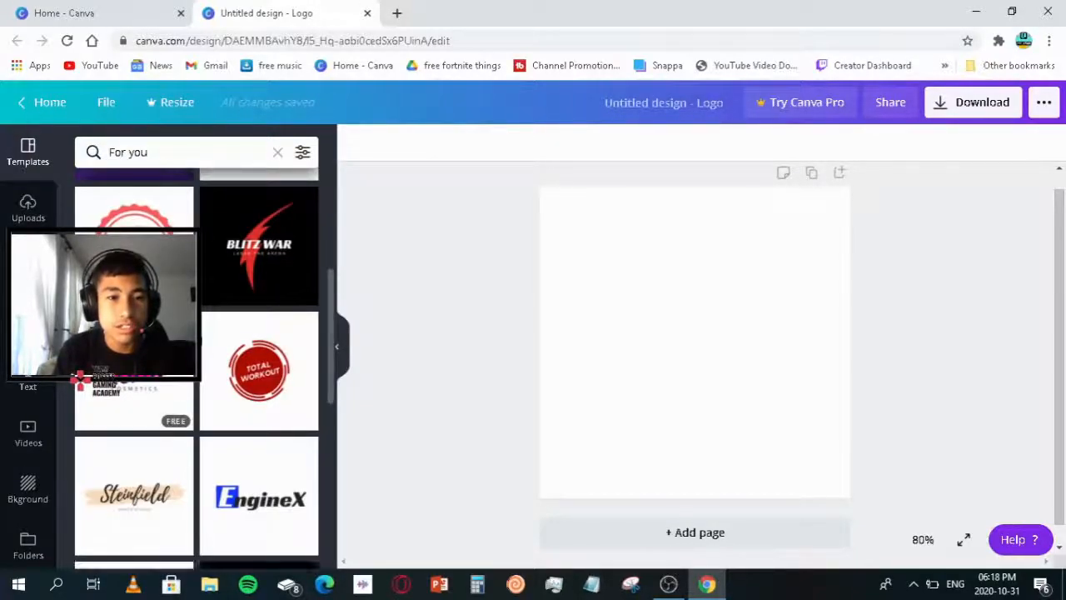
{"action": "scroll", "coordinate": [227, 338], "scroll_direction": "up", "scroll_amount": 3}
{"action": "scroll", "coordinate": [229, 338], "scroll_direction": "up", "scroll_amount": 1}
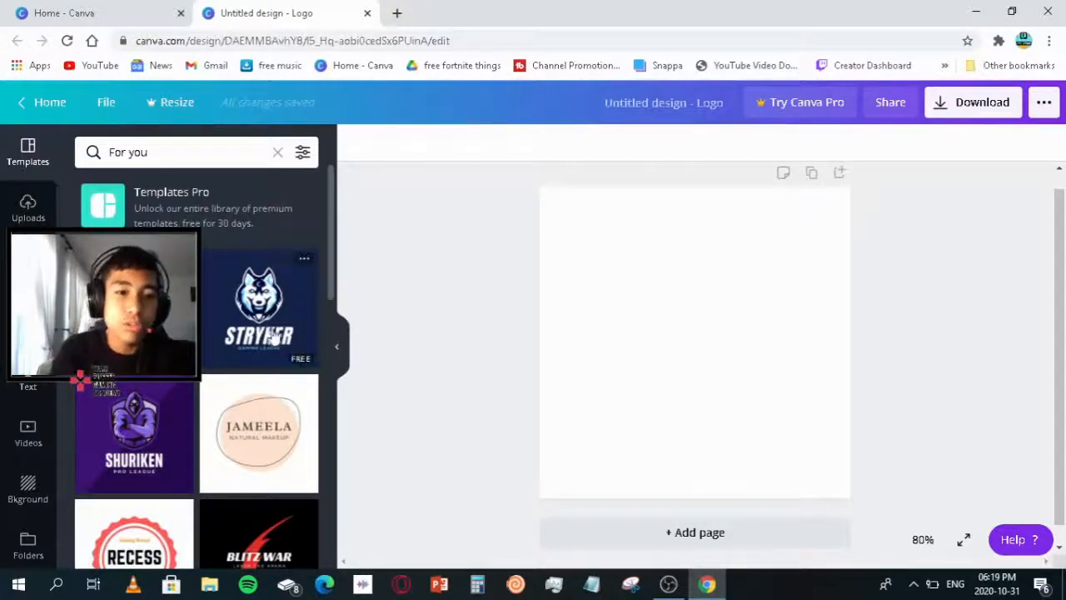
{"action": "scroll", "coordinate": [275, 335], "scroll_direction": "down", "scroll_amount": 5}
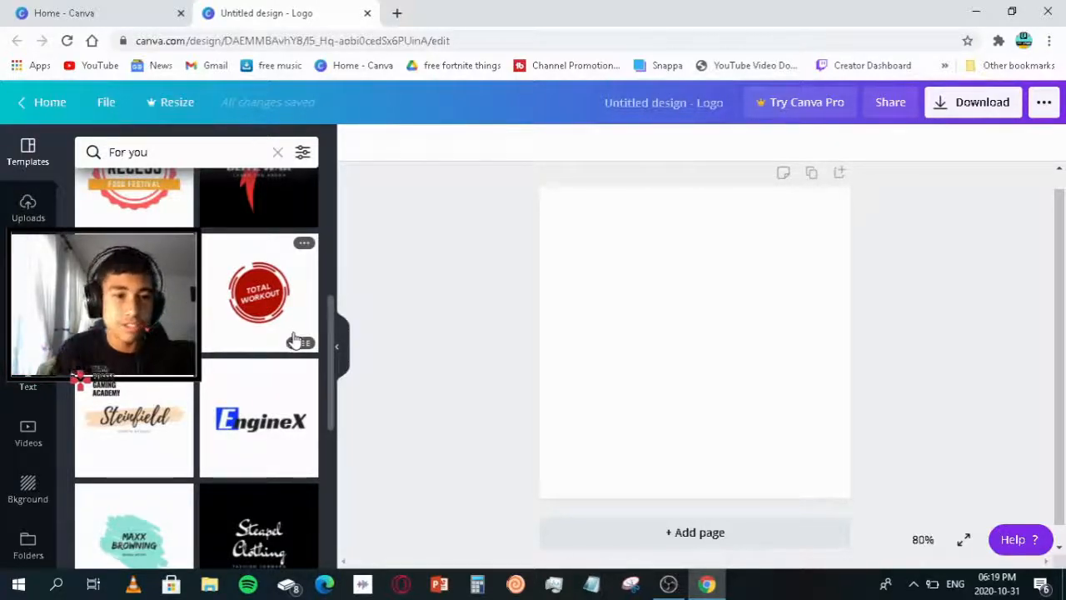
{"action": "scroll", "coordinate": [293, 341], "scroll_direction": "up", "scroll_amount": 5}
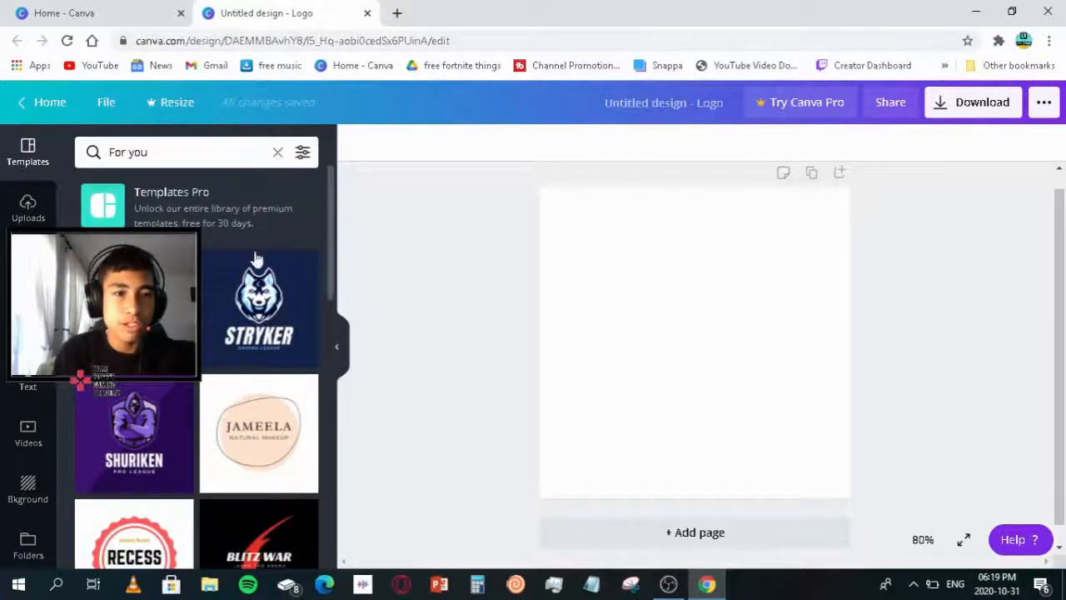
{"action": "scroll", "coordinate": [258, 274], "scroll_direction": "down", "scroll_amount": 5}
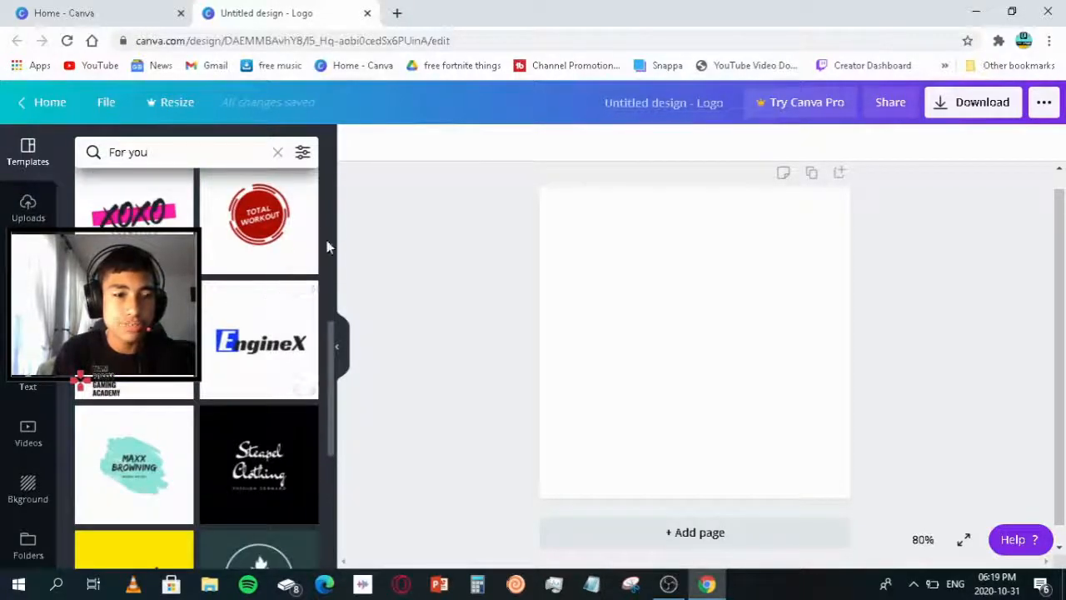
{"action": "left_click", "coordinate": [279, 155]}
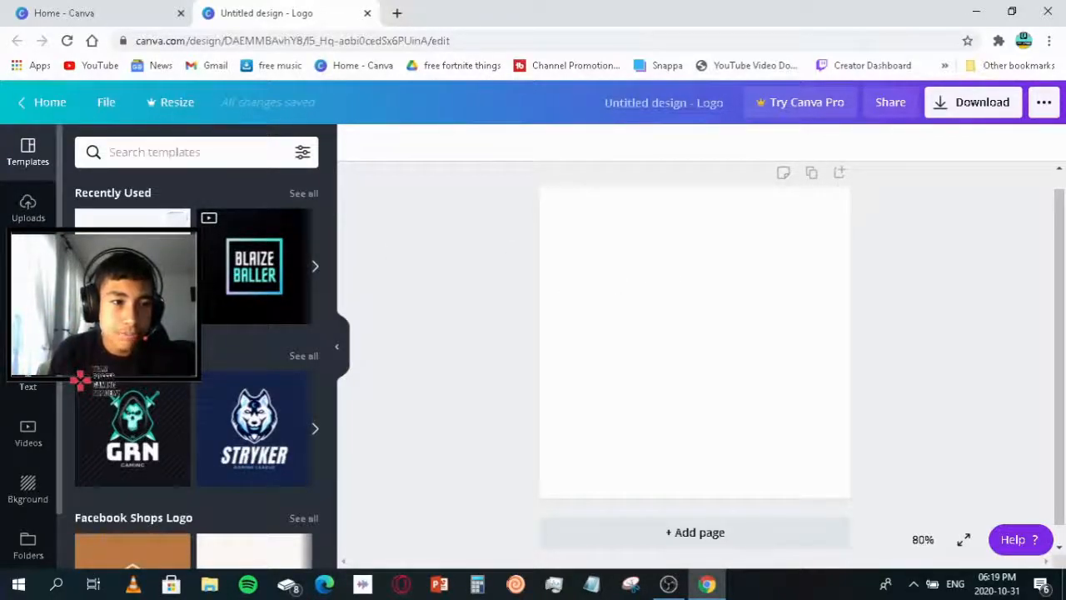
- Add a heading to the blank logo page and replace its text with "Youthful Yeti"
{"action": "left_click", "coordinate": [27, 386]}
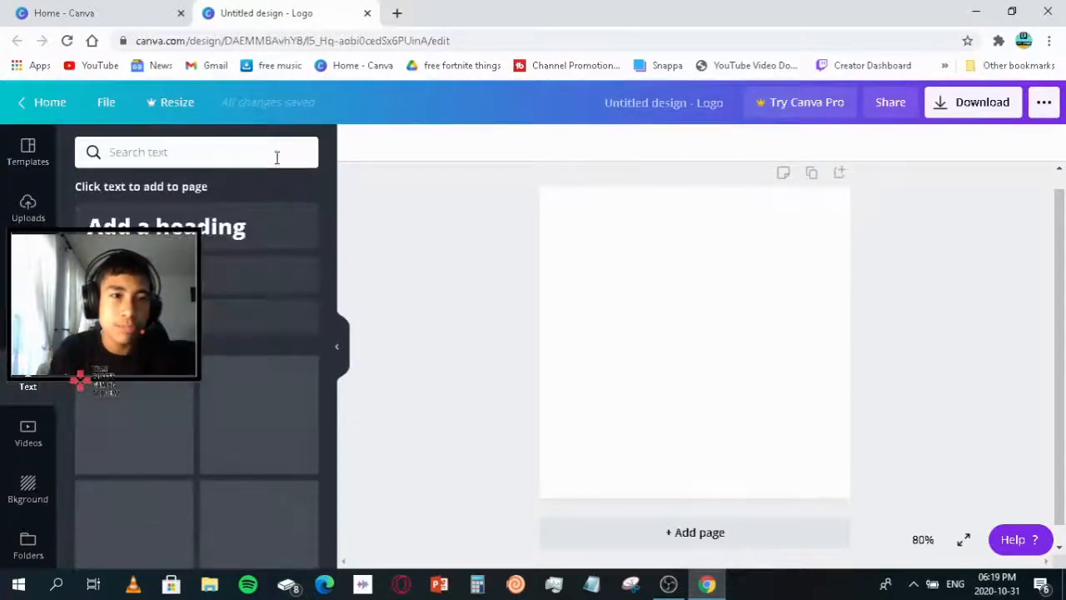
{"action": "left_click", "coordinate": [238, 232]}
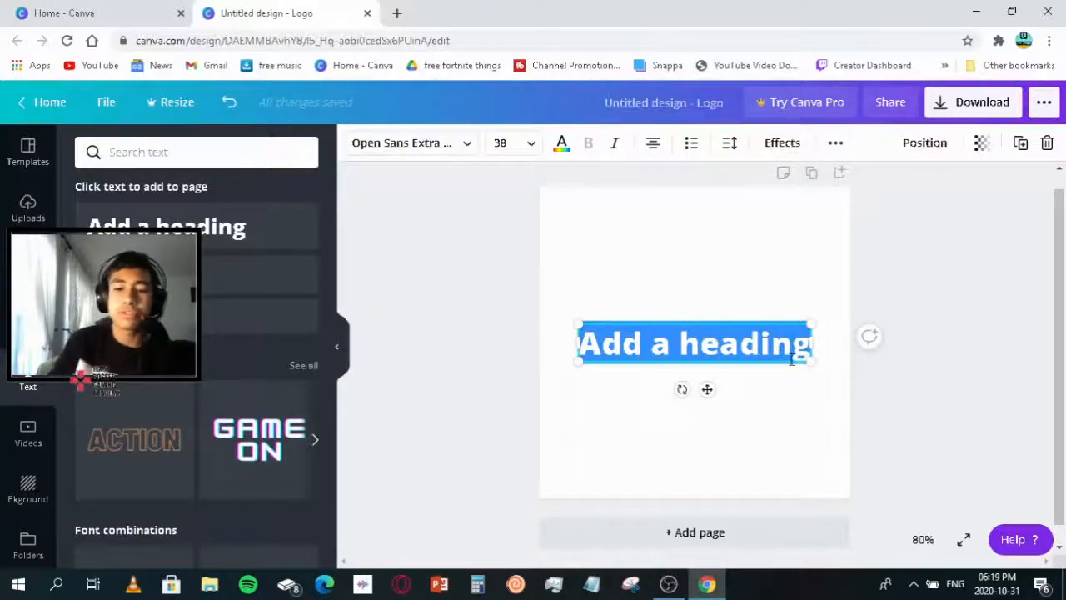
{"action": "key", "text": "BackSpace"}
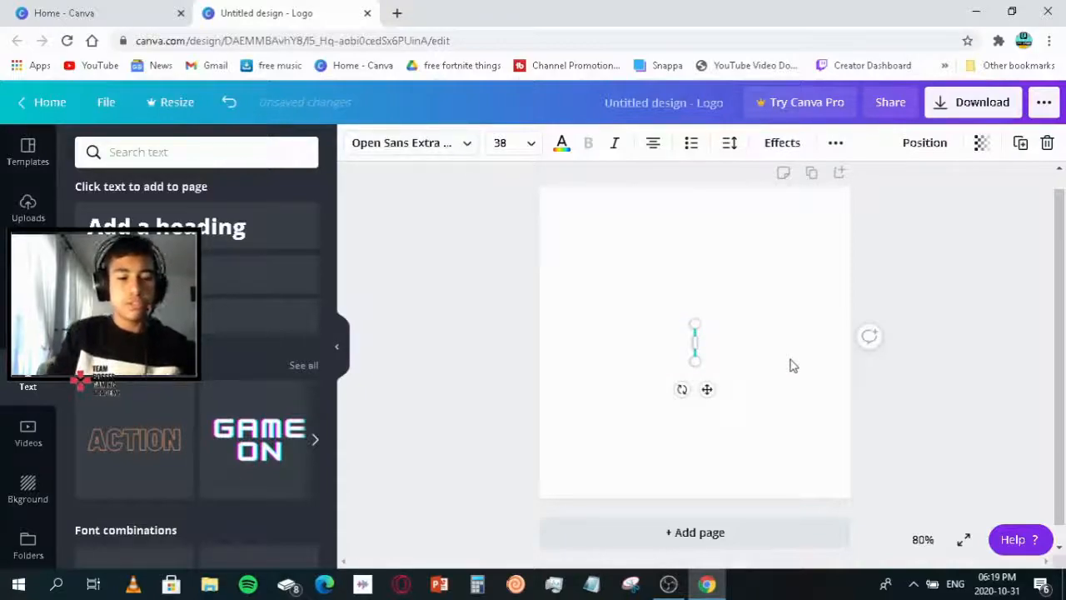
{"action": "type", "text": "Youthful"}
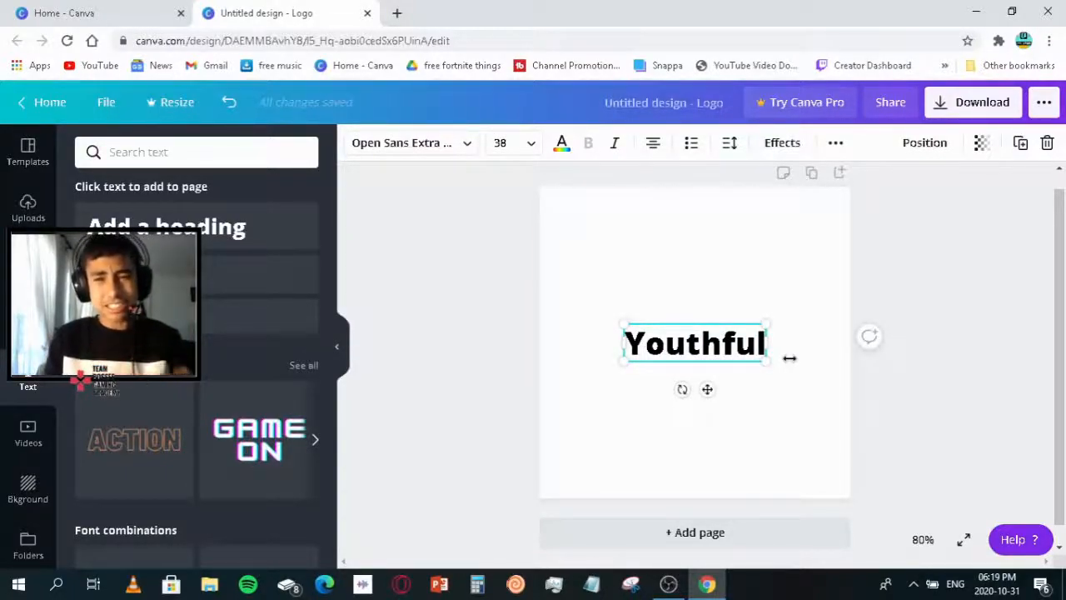
{"action": "type", "text": "l"}
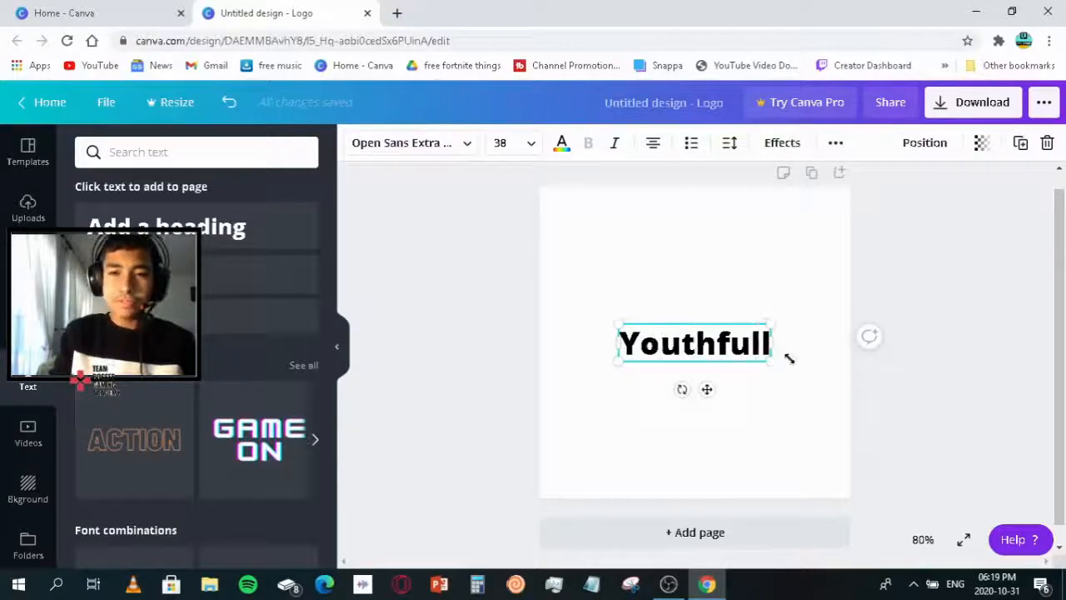
{"action": "key", "text": "BackSpace"}
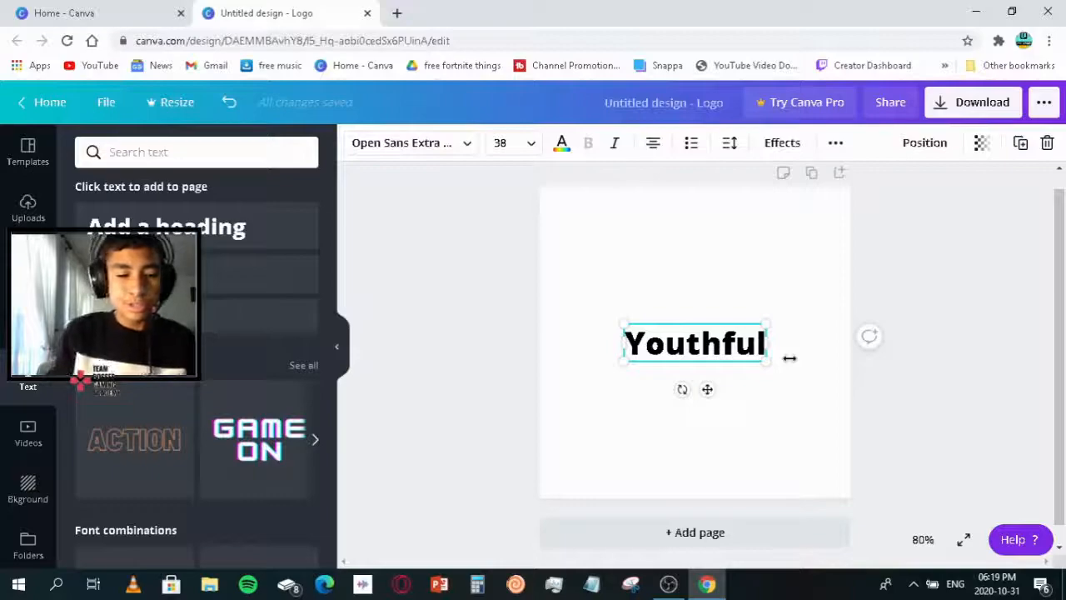
{"action": "type", "text": "Yeti"}
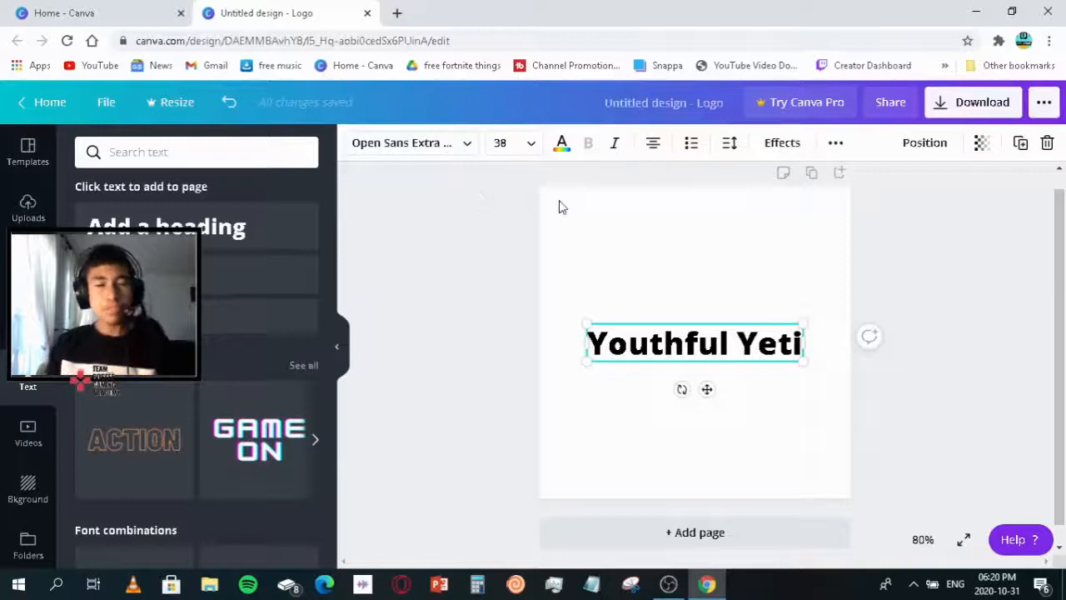
- Change the "Youthful Yeti" heading's font to League Spartan
{"action": "left_click", "coordinate": [459, 145]}
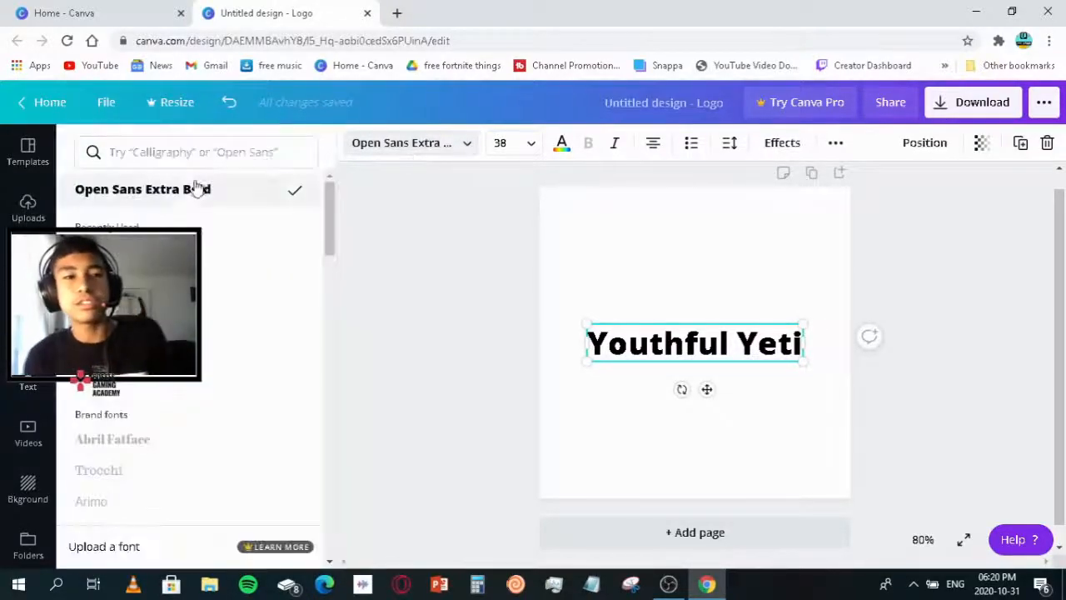
{"action": "scroll", "coordinate": [192, 350], "scroll_direction": "down", "scroll_amount": 10}
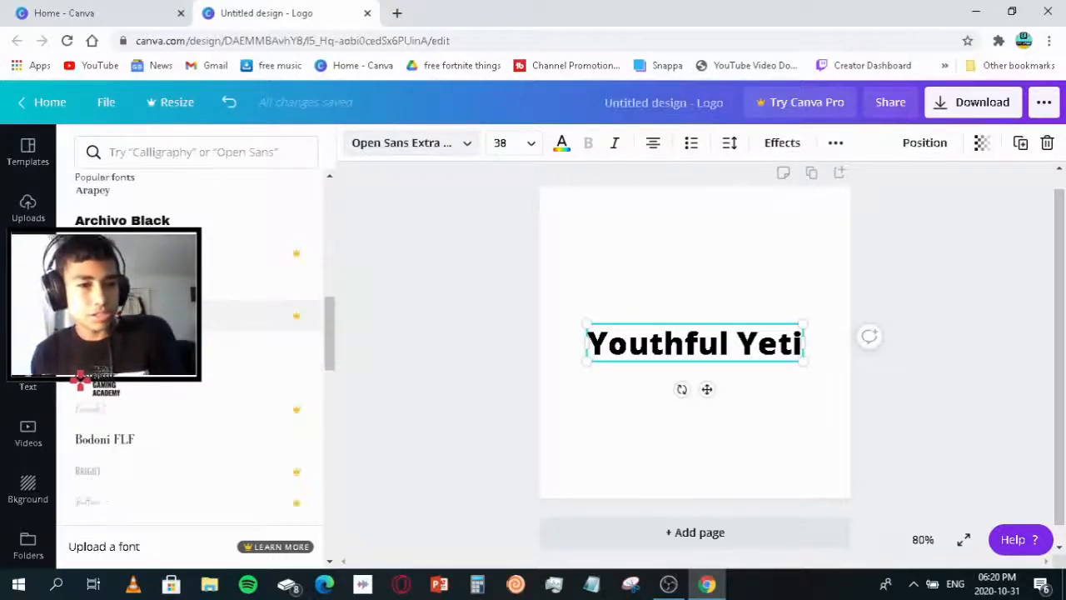
{"action": "scroll", "coordinate": [259, 347], "scroll_direction": "down", "scroll_amount": 10}
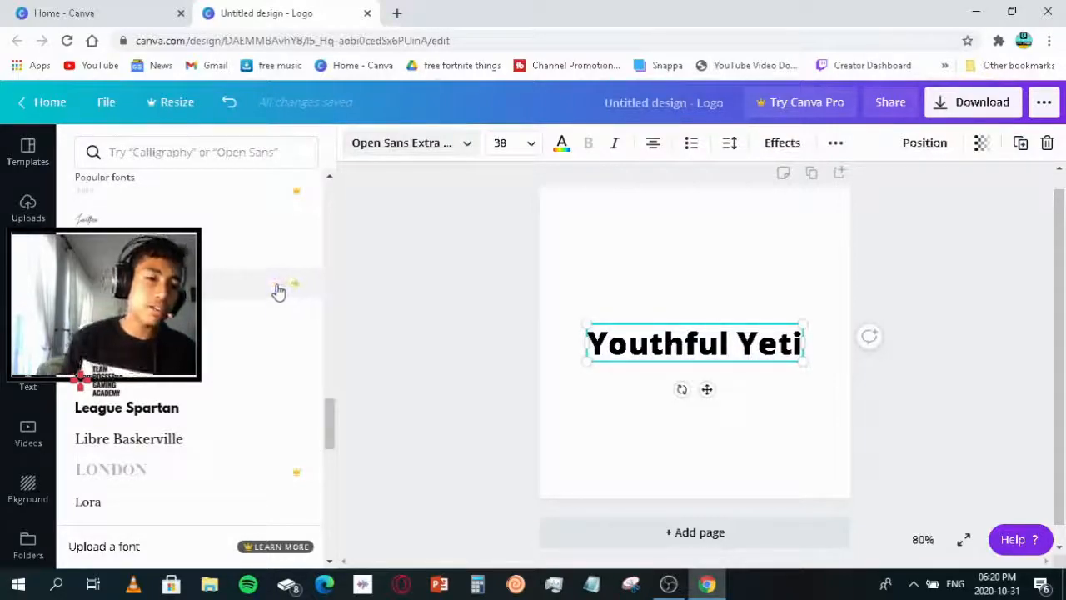
{"action": "scroll", "coordinate": [281, 286], "scroll_direction": "down", "scroll_amount": 5}
{"action": "scroll", "coordinate": [262, 328], "scroll_direction": "down", "scroll_amount": 3}
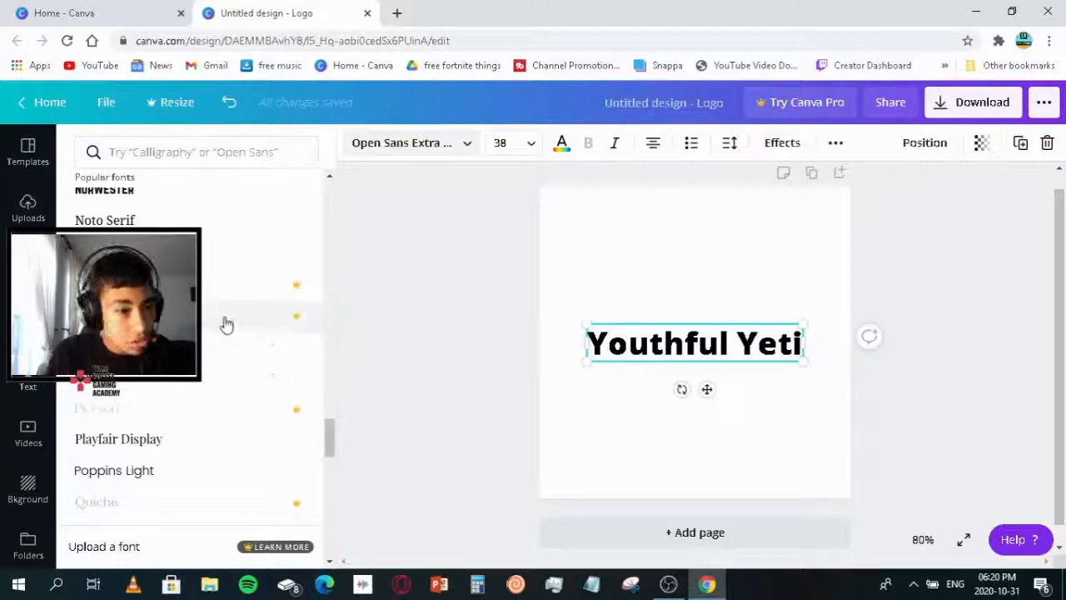
{"action": "scroll", "coordinate": [224, 324], "scroll_direction": "up", "scroll_amount": 6}
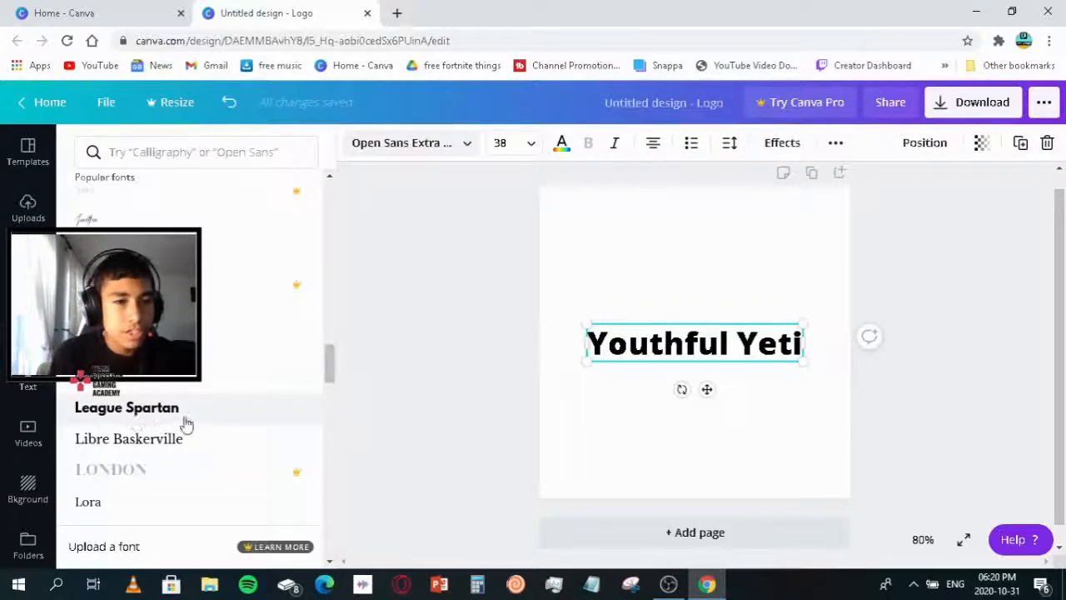
{"action": "left_click", "coordinate": [157, 408]}
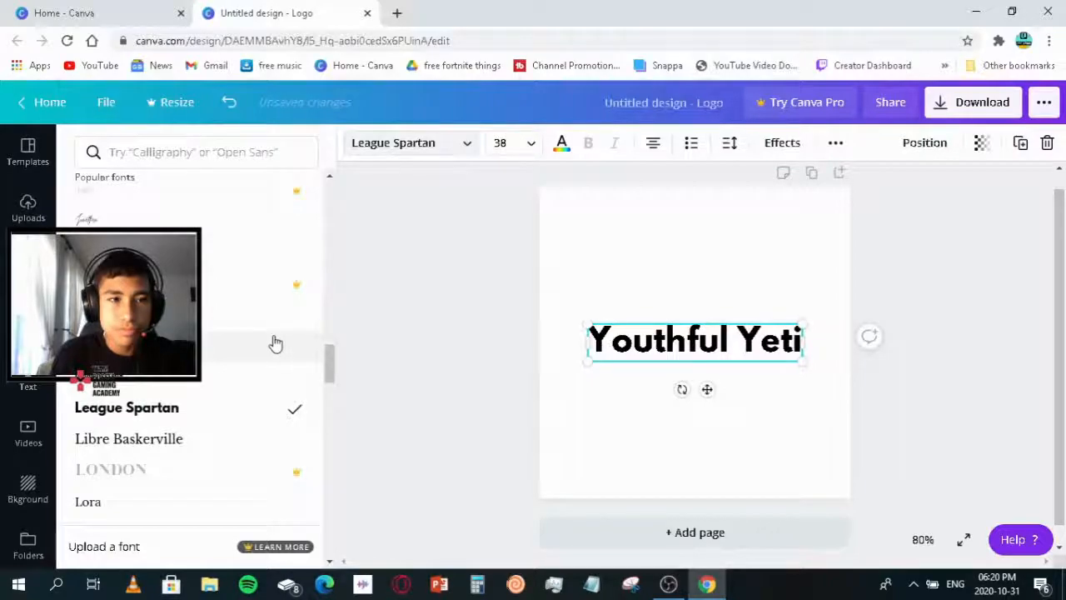
- Shrink the "Youthful Yeti" heading slightly to a font size of 37,8
{"action": "left_click", "coordinate": [514, 148]}
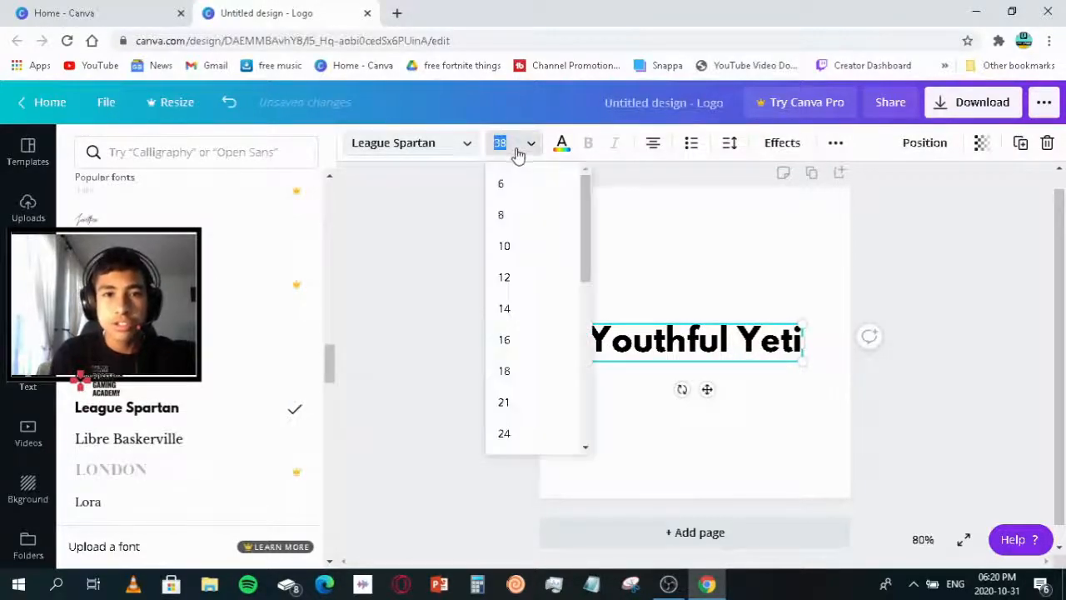
{"action": "left_click", "coordinate": [709, 239]}
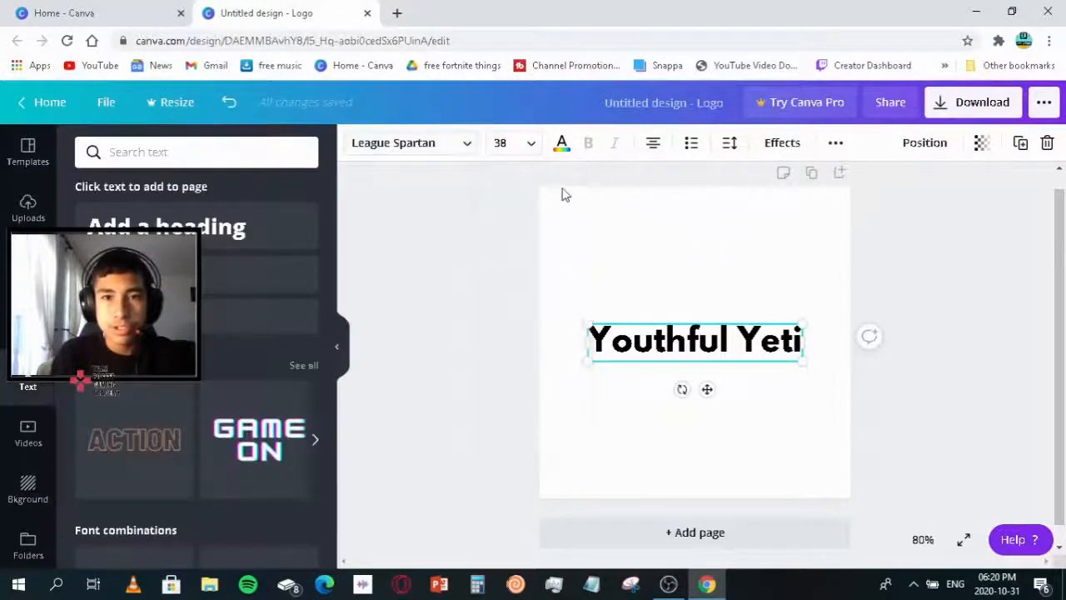
{"action": "left_click", "coordinate": [519, 147]}
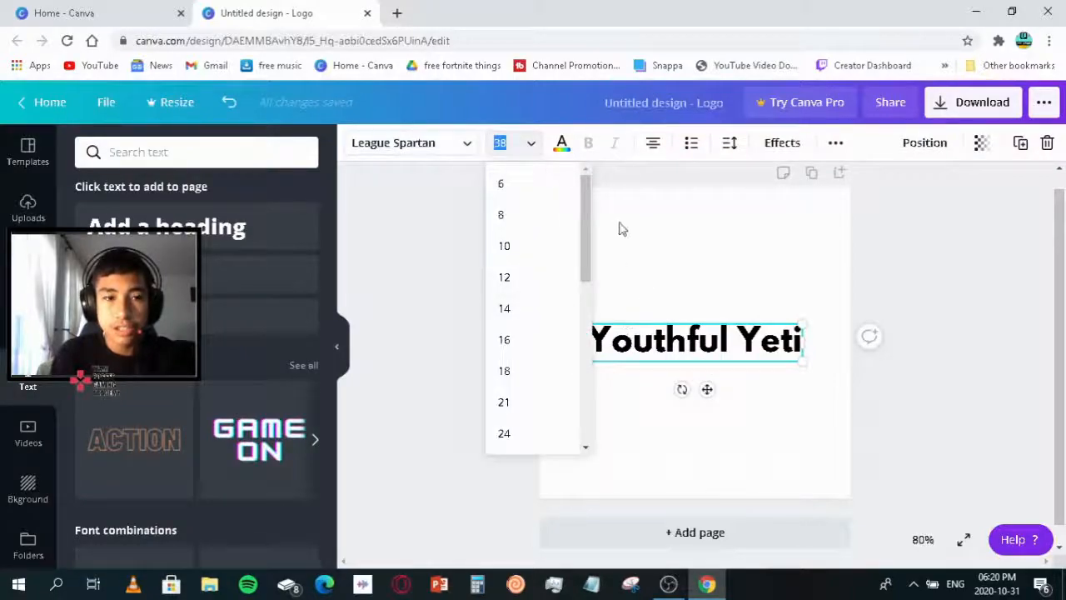
{"action": "left_click_drag", "start_coordinate": [802, 360], "coordinate": [801, 362]}
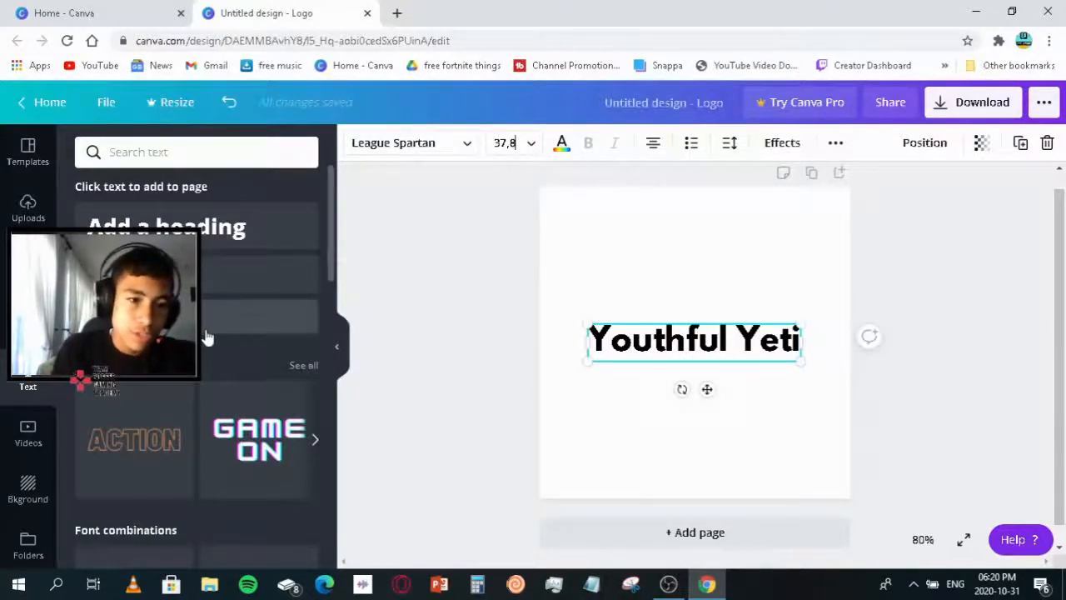
{"action": "scroll", "coordinate": [208, 339], "scroll_direction": "down", "scroll_amount": 2}
{"action": "scroll", "coordinate": [208, 338], "scroll_direction": "down", "scroll_amount": 10}
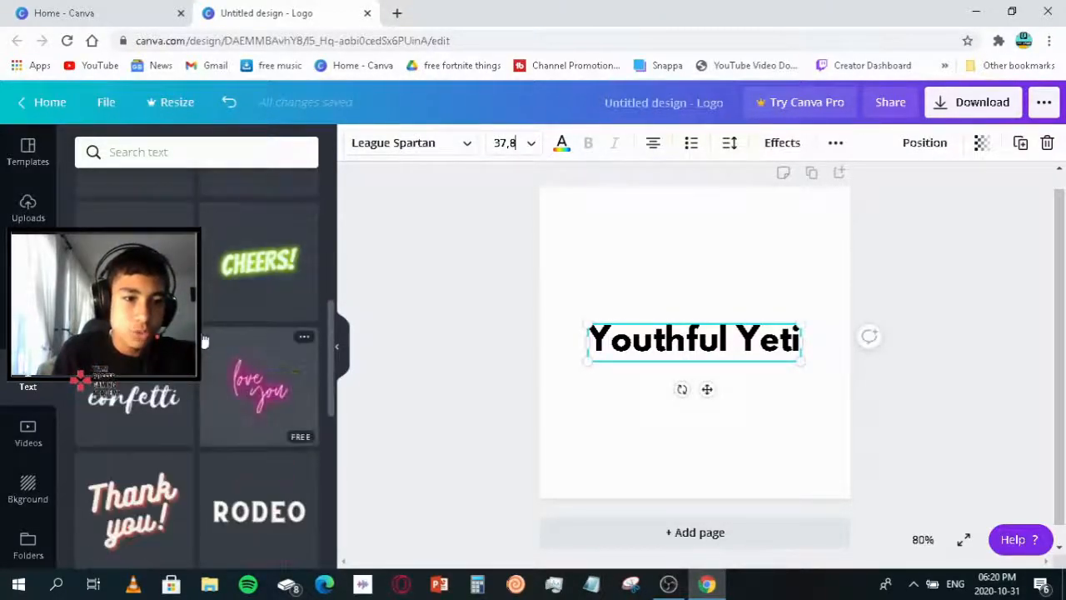
{"action": "scroll", "coordinate": [200, 344], "scroll_direction": "down", "scroll_amount": 3}
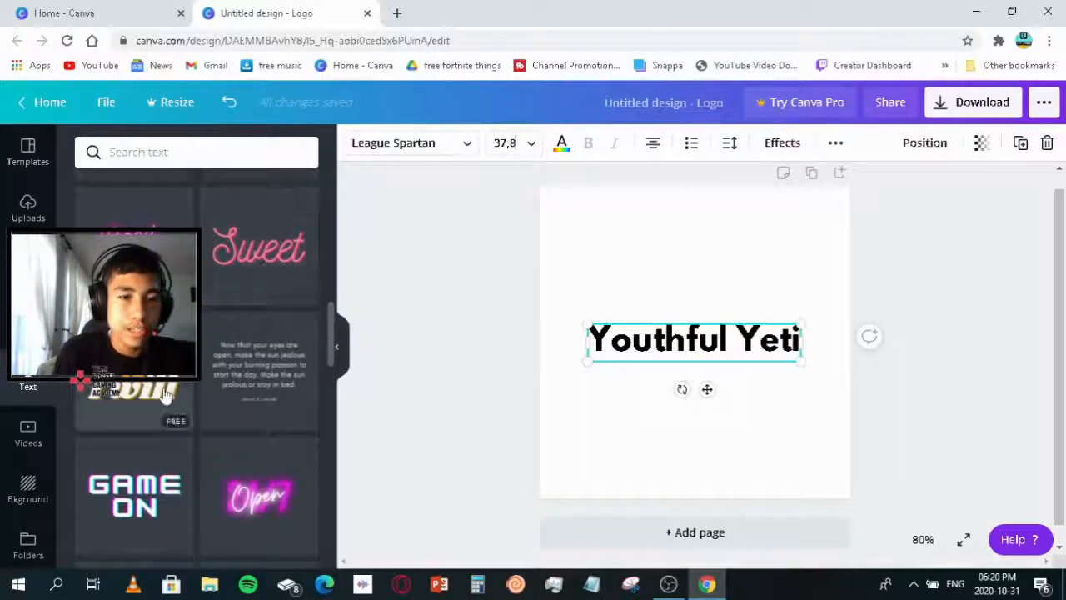
{"action": "scroll", "coordinate": [197, 375], "scroll_direction": "down", "scroll_amount": 3}
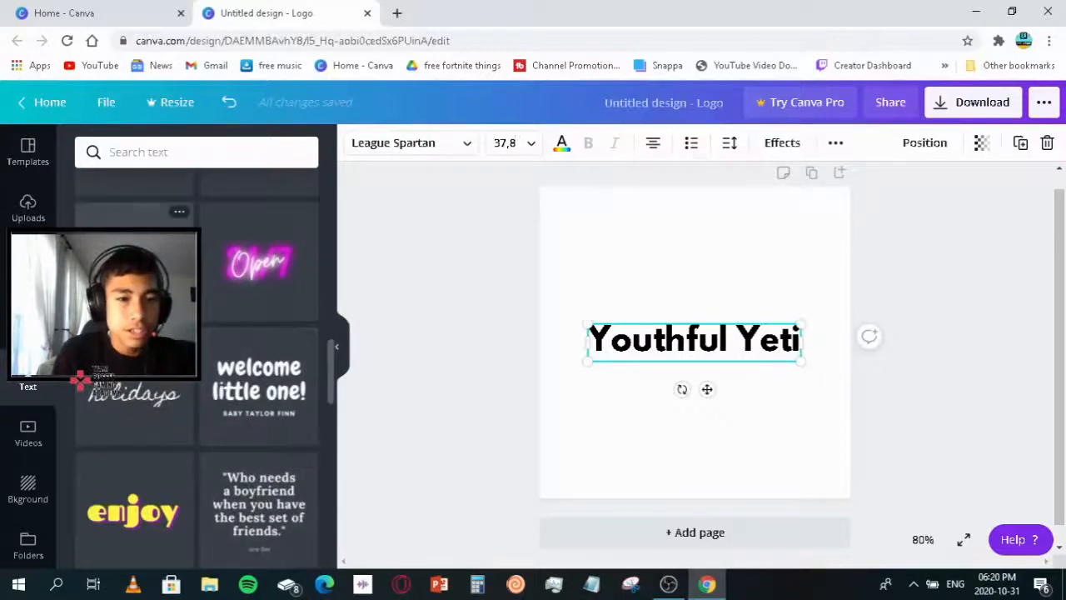
- Change the heading's font to Lovelo and delete the "o" from its first word so the text reads "YUTHFUL YETI"
{"action": "left_click", "coordinate": [450, 149]}
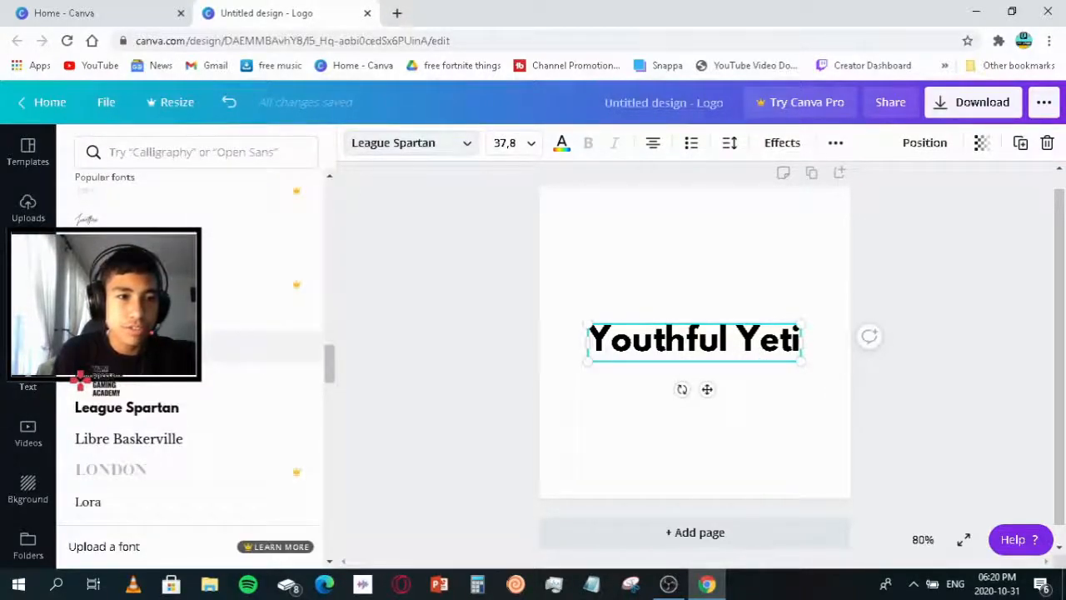
{"action": "scroll", "coordinate": [89, 452], "scroll_direction": "down", "scroll_amount": 10}
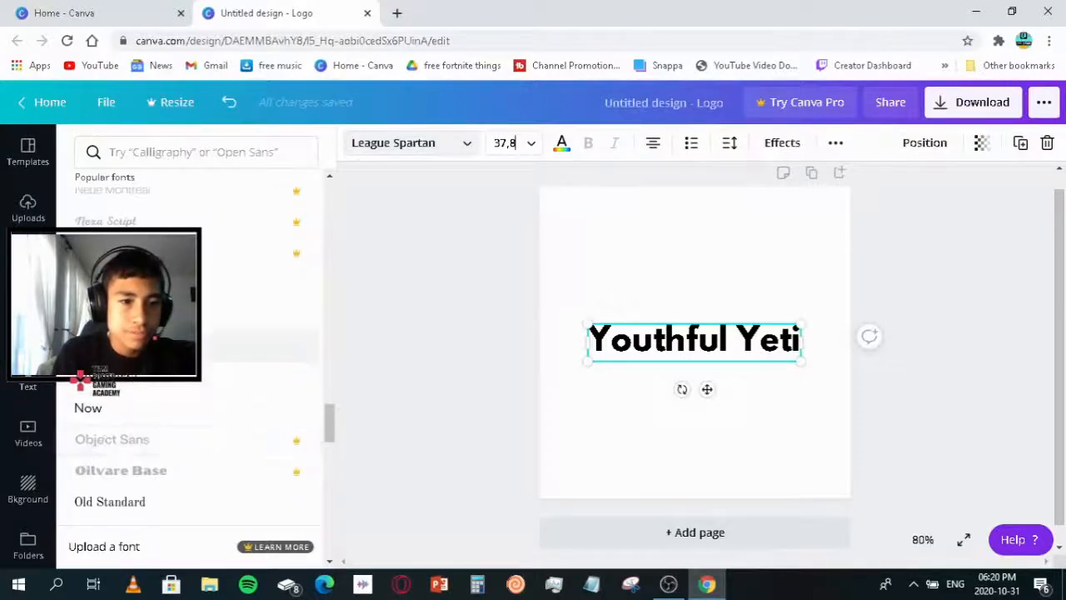
{"action": "scroll", "coordinate": [188, 366], "scroll_direction": "up", "scroll_amount": 5}
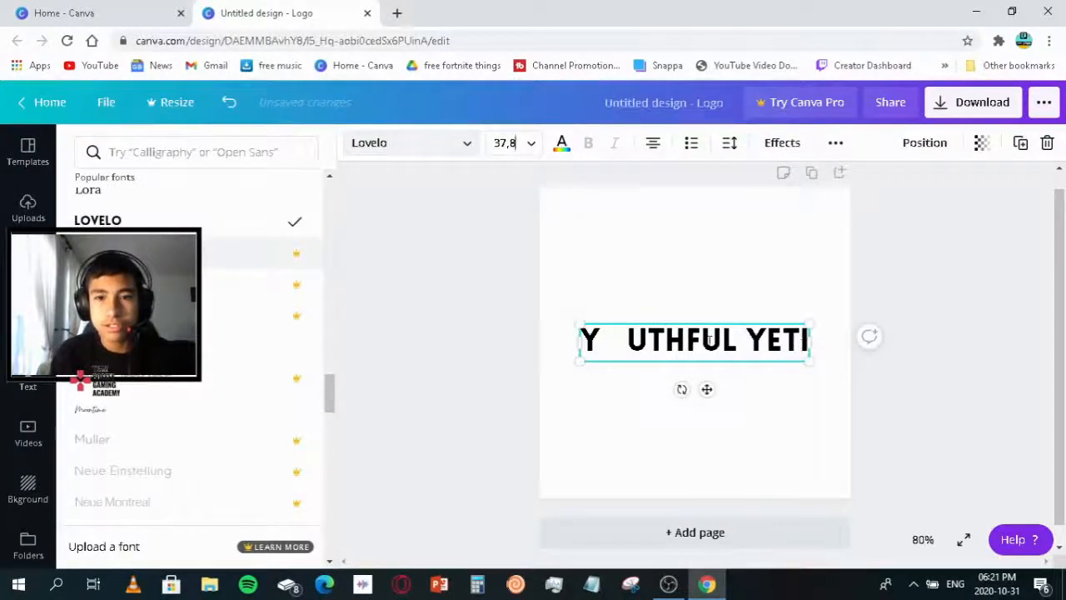
{"action": "key", "text": "BackSpace"}
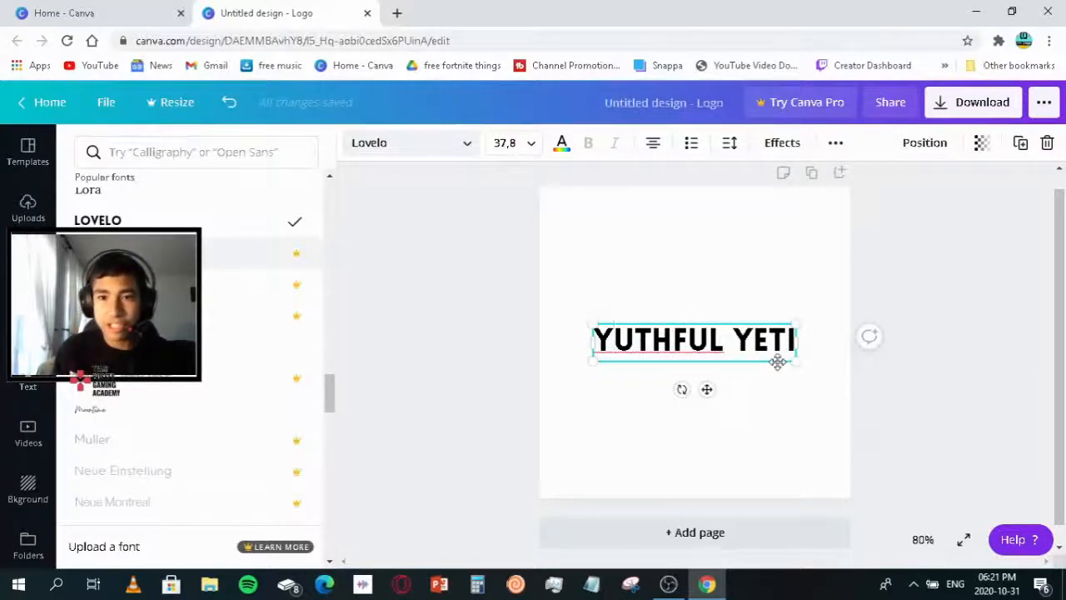
- Enlarge the "YUTHFUL YETI" heading, centre it on the page and dismiss the update notification
{"action": "left_click_drag", "start_coordinate": [796, 365], "coordinate": [850, 367]}
{"action": "left_click_drag", "start_coordinate": [738, 397], "coordinate": [708, 397]}
{"action": "left_click", "coordinate": [991, 376]}
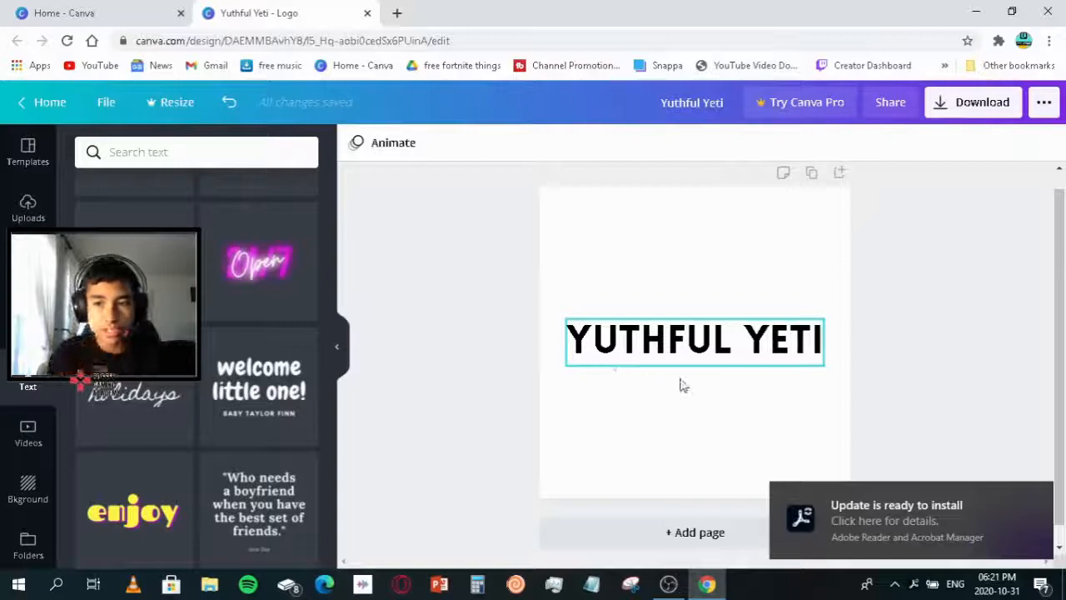
{"action": "left_click", "coordinate": [1039, 499]}
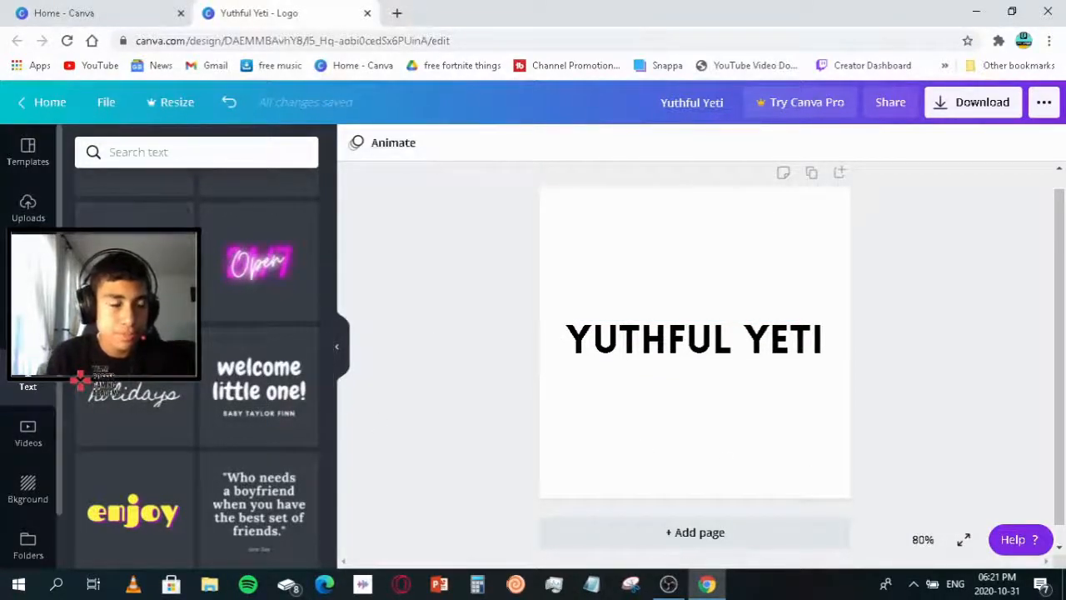
- Search the elements library for "foot" and add the free solid footprint with the big toe at its upper right to the page
{"action": "left_click", "coordinate": [10, 327]}
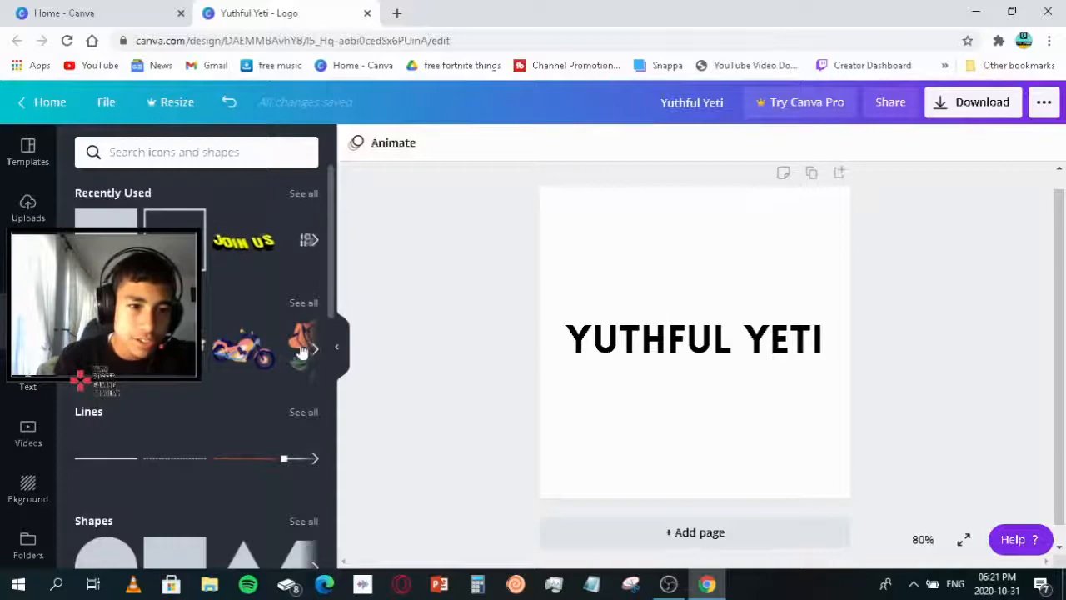
{"action": "scroll", "coordinate": [305, 352], "scroll_direction": "down", "scroll_amount": 5}
{"action": "scroll", "coordinate": [197, 359], "scroll_direction": "down", "scroll_amount": 3}
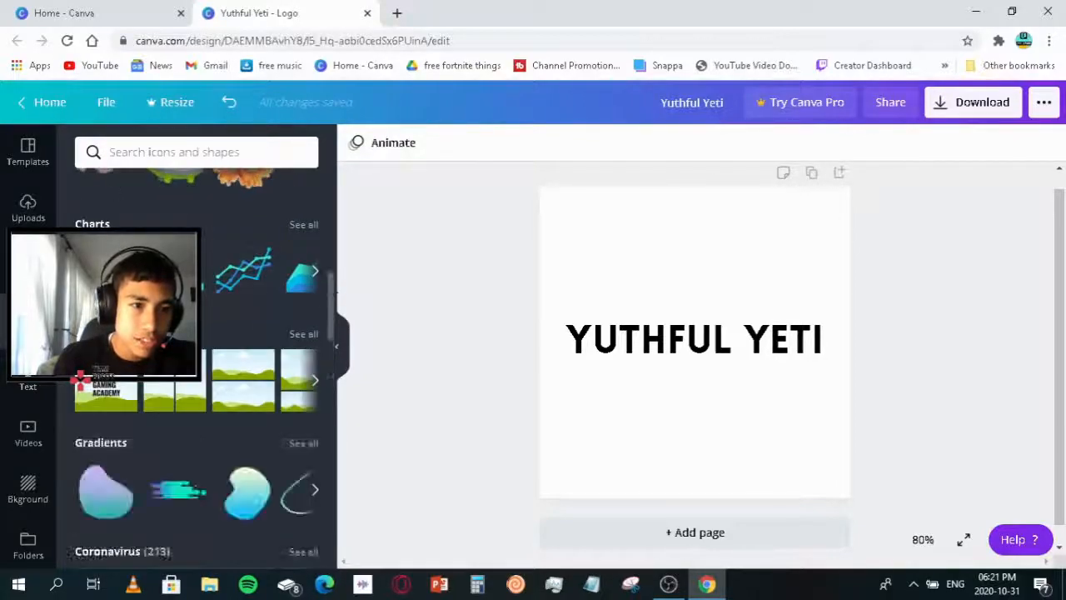
{"action": "scroll", "coordinate": [197, 358], "scroll_direction": "down", "scroll_amount": 10}
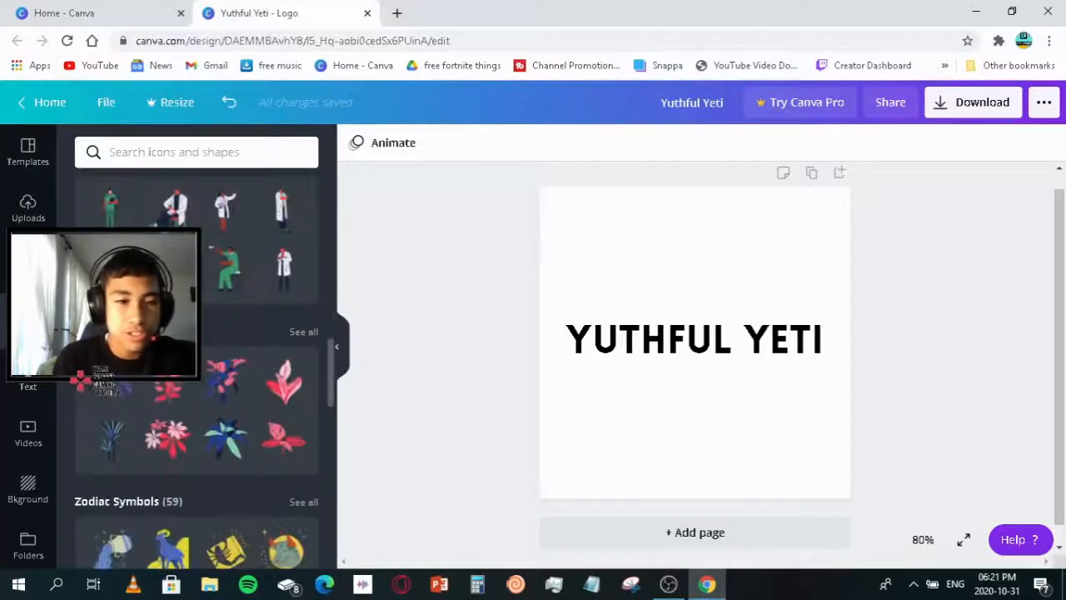
{"action": "scroll", "coordinate": [197, 215], "scroll_direction": "up", "scroll_amount": 5}
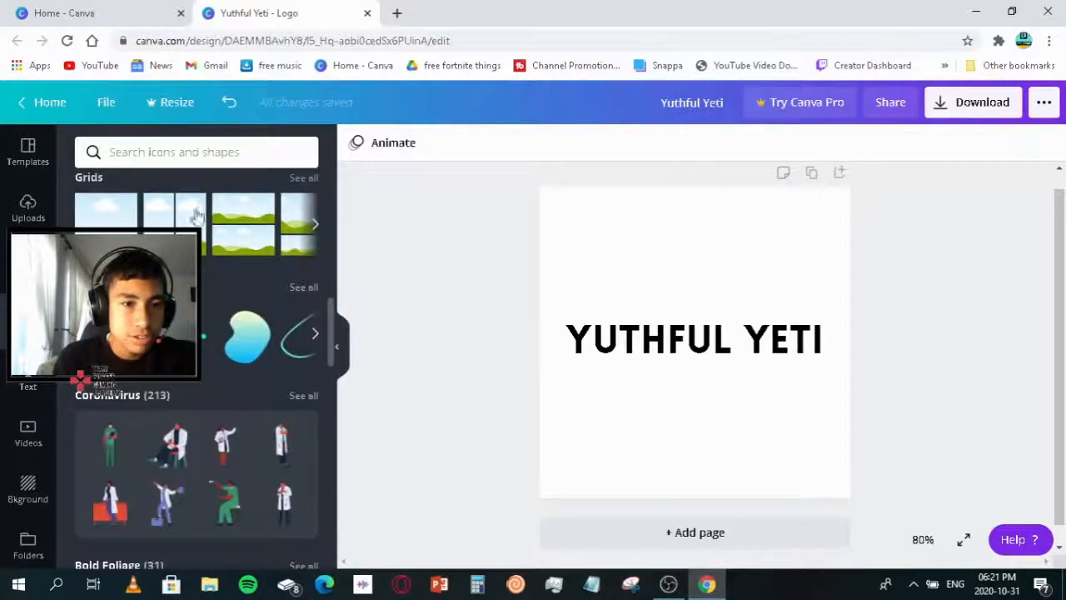
{"action": "left_click", "coordinate": [211, 153]}
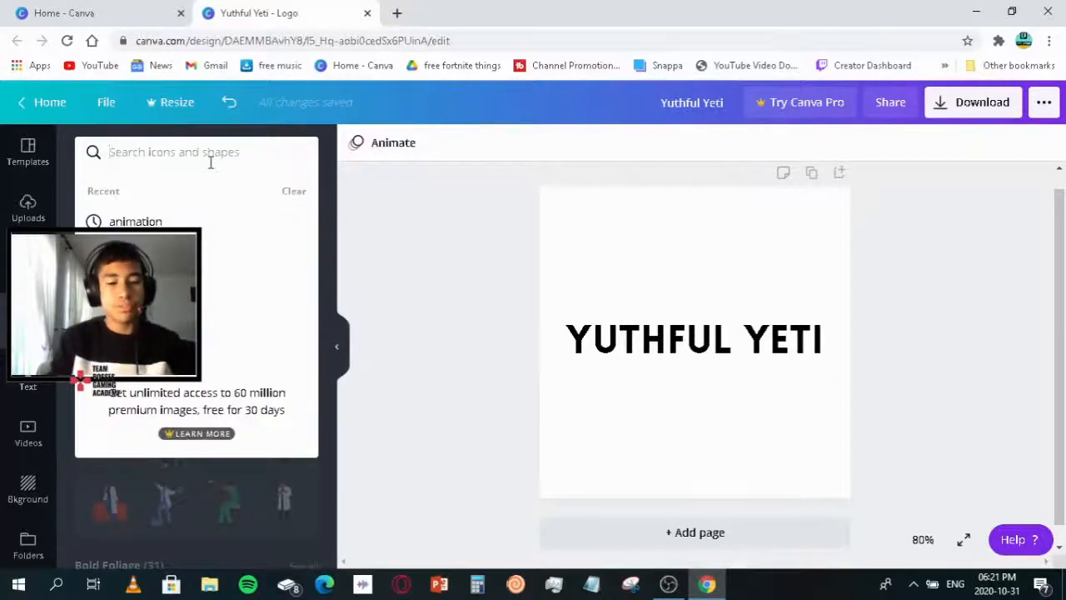
{"action": "type", "text": "foot"}
{"action": "key", "text": "Return"}
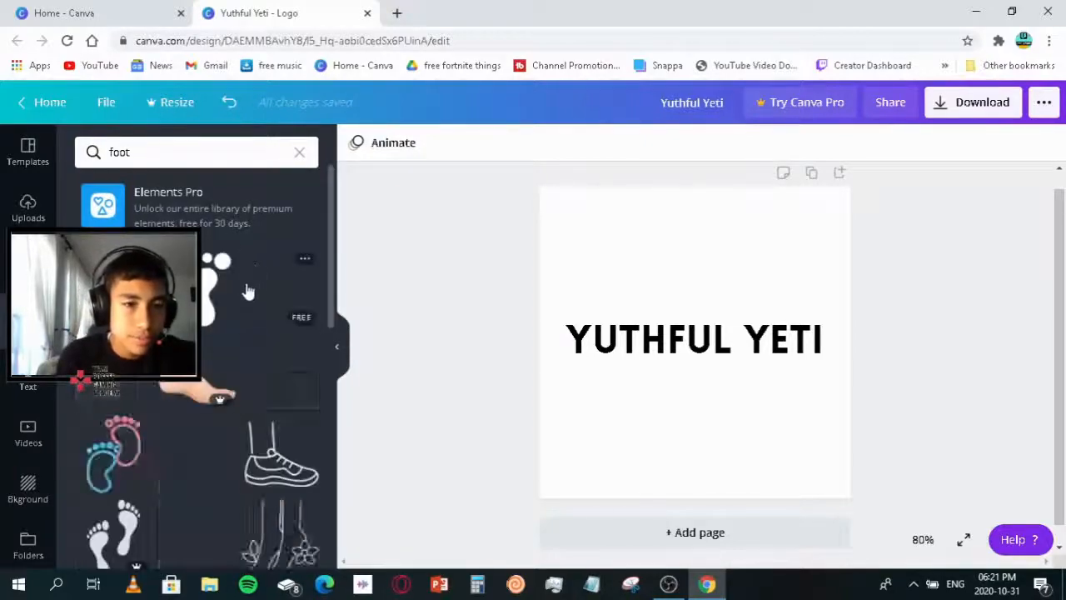
{"action": "scroll", "coordinate": [242, 305], "scroll_direction": "down", "scroll_amount": 2}
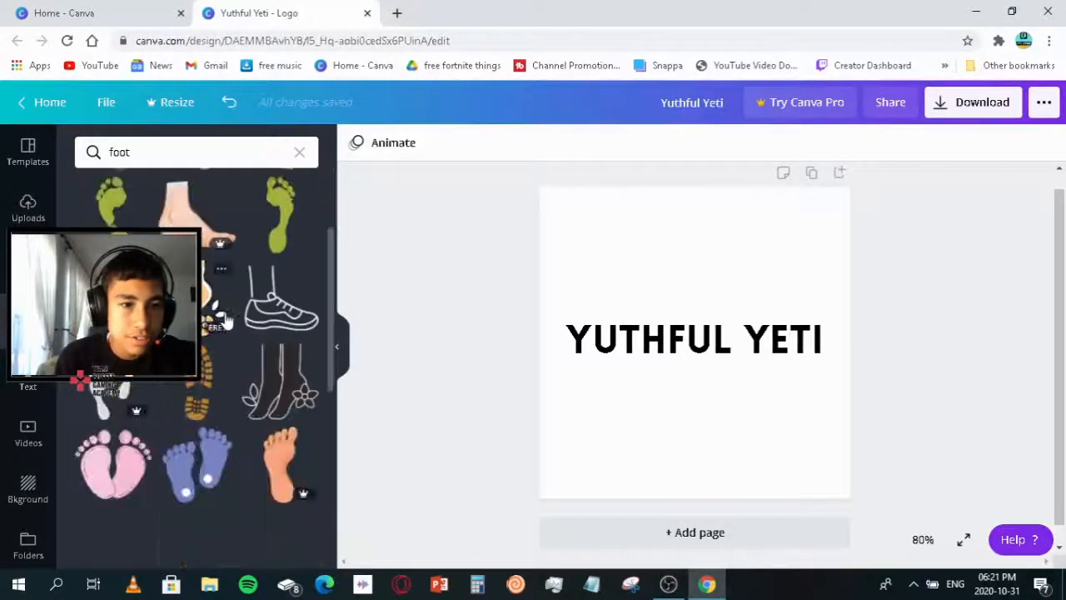
{"action": "scroll", "coordinate": [227, 320], "scroll_direction": "up", "scroll_amount": 2}
{"action": "left_click", "coordinate": [218, 308]}
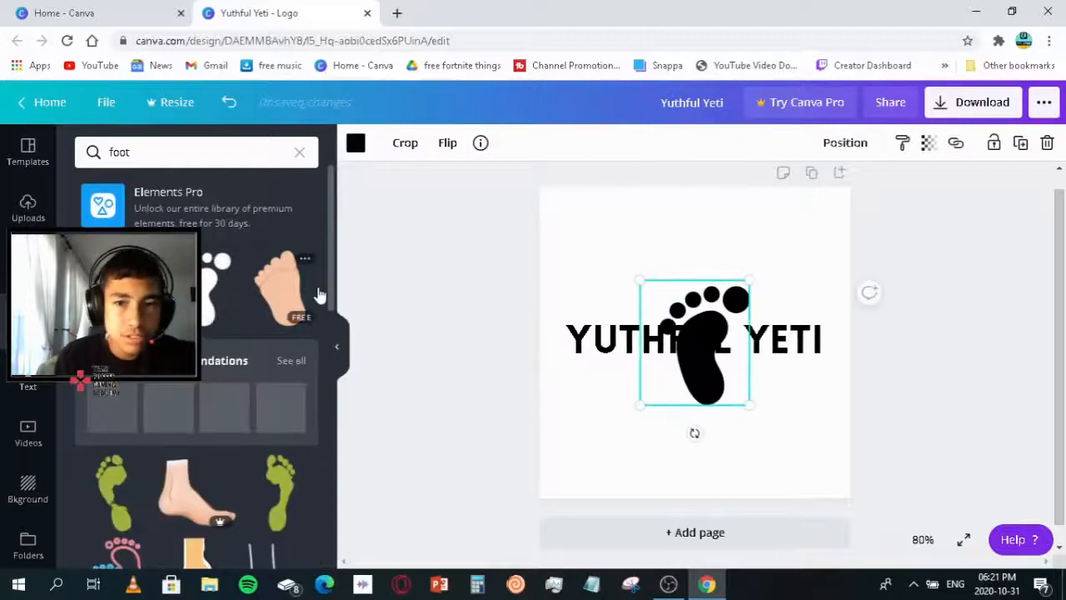
- Move the footprint to the page's left edge, over the start of the heading, and colour it red
{"action": "left_click_drag", "start_coordinate": [641, 375], "coordinate": [586, 368]}
{"action": "left_click", "coordinate": [356, 144]}
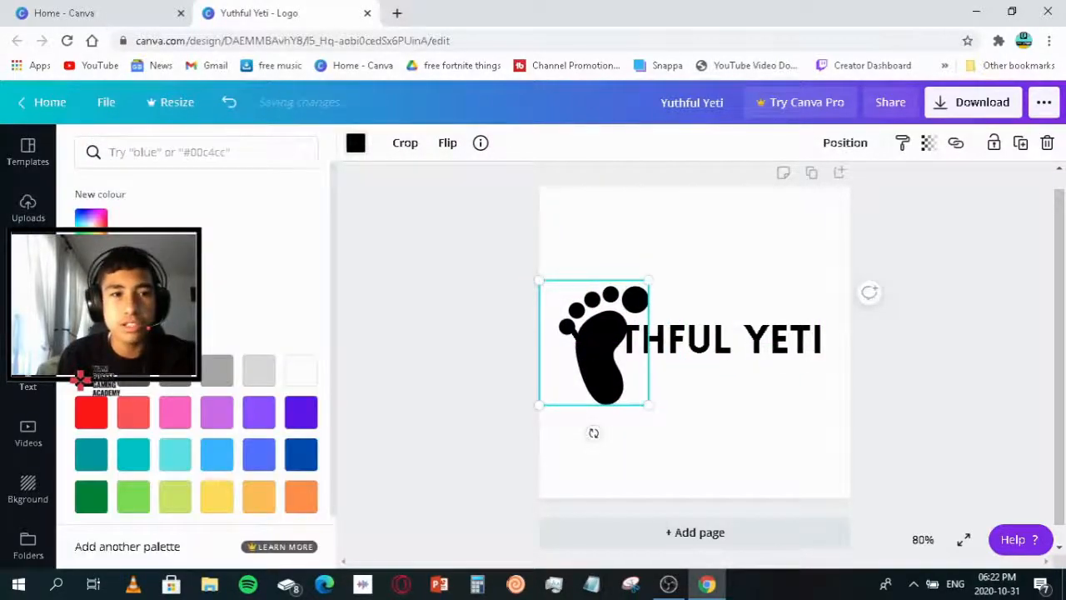
{"action": "left_click", "coordinate": [89, 412]}
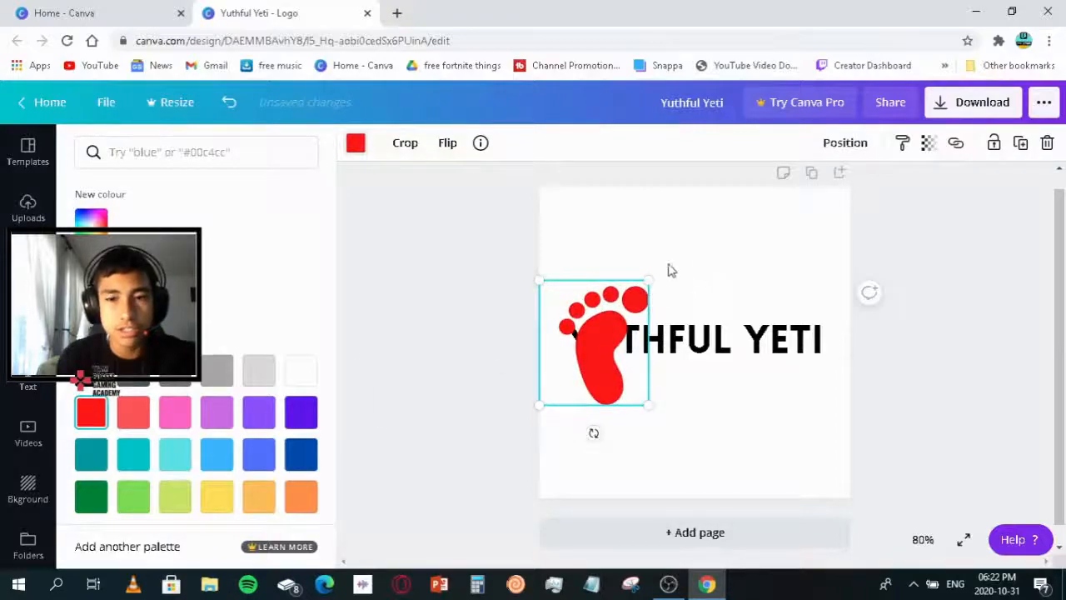
- Tilt and shrink the red footprint at the page's left edge, and shift the heading slightly right to sit beside it
{"action": "left_click_drag", "start_coordinate": [613, 339], "coordinate": [581, 315]}
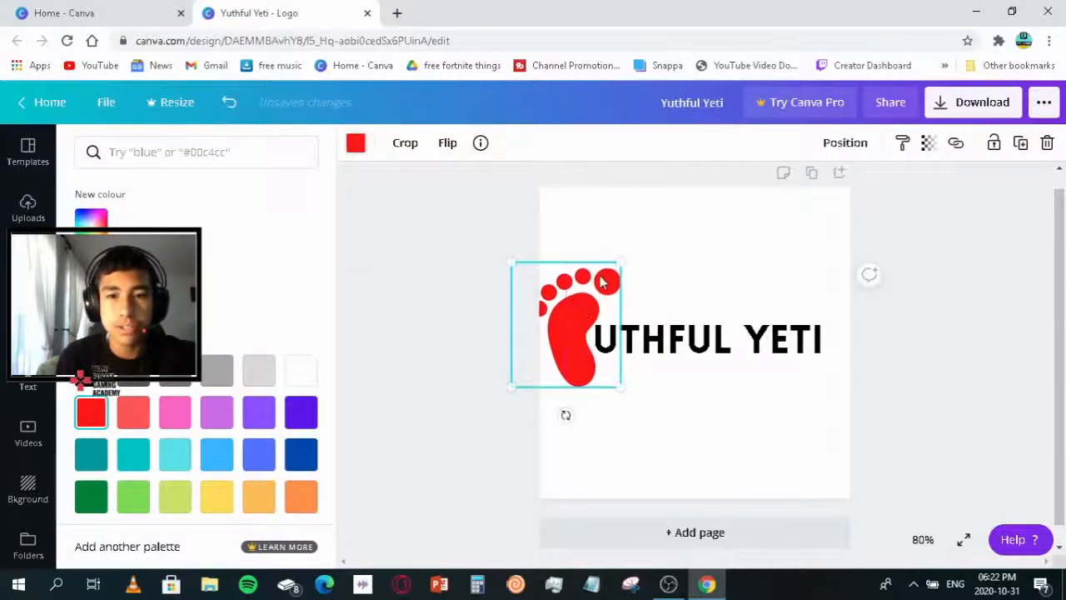
{"action": "left_click_drag", "start_coordinate": [565, 415], "coordinate": [588, 411]}
{"action": "mouse_move", "coordinate": [588, 348]}
{"action": "left_mouse_down"}
{"action": "mouse_move", "coordinate": [585, 414]}
{"action": "mouse_move", "coordinate": [595, 428]}
{"action": "mouse_move", "coordinate": [564, 374]}
{"action": "mouse_move", "coordinate": [565, 346]}
{"action": "mouse_move", "coordinate": [579, 354]}
{"action": "left_mouse_up"}
{"action": "left_click_drag", "start_coordinate": [704, 355], "coordinate": [717, 346]}
{"action": "left_click", "coordinate": [629, 409]}
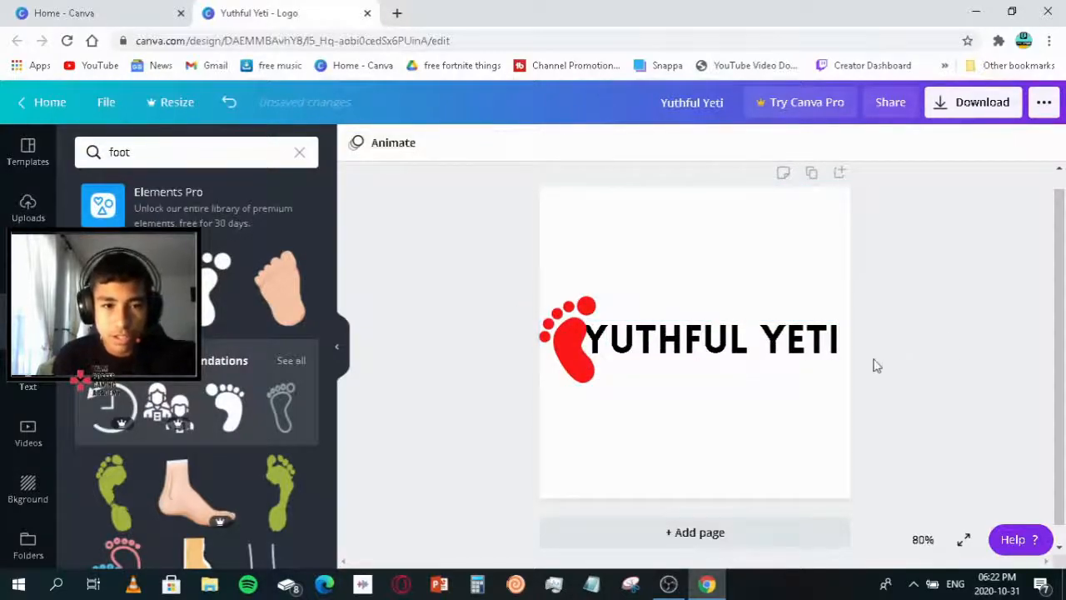
- Add the recommended solid footprint with the big toe at its upper left and colour it red
{"action": "left_click", "coordinate": [238, 425]}
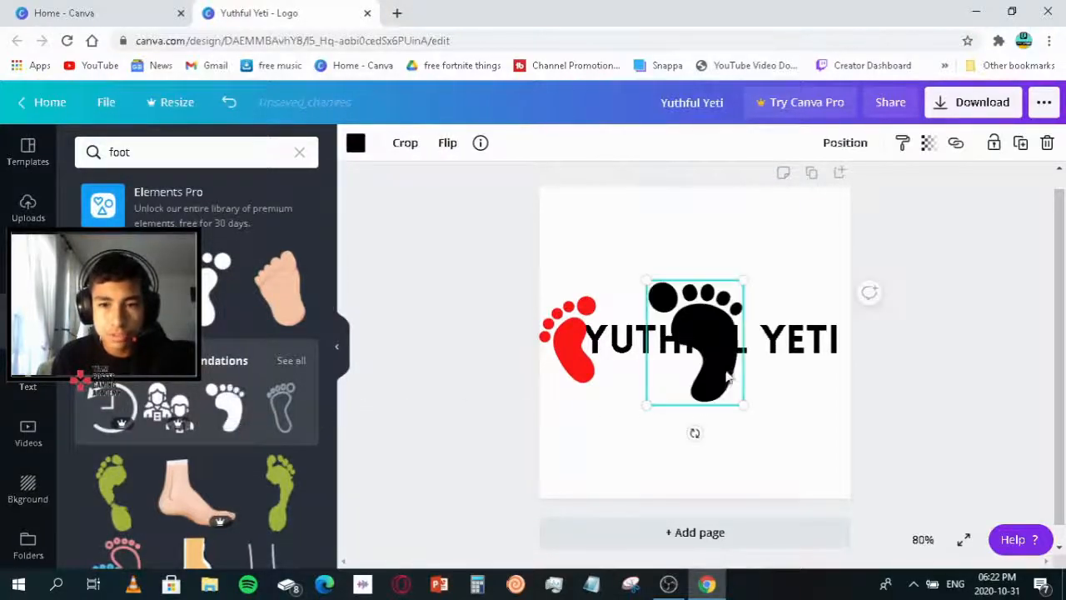
{"action": "left_click", "coordinate": [356, 145]}
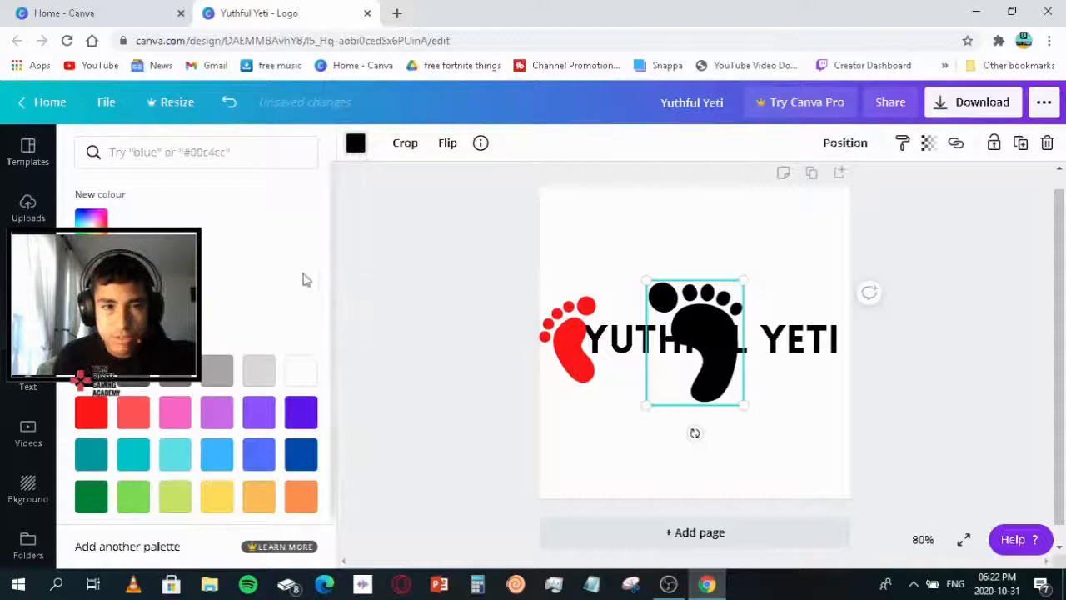
{"action": "left_click", "coordinate": [91, 412]}
- Shrink the second footprint and place it just above the first word of the heading, up and right of the first footprint
{"action": "left_click_drag", "start_coordinate": [722, 349], "coordinate": [685, 267]}
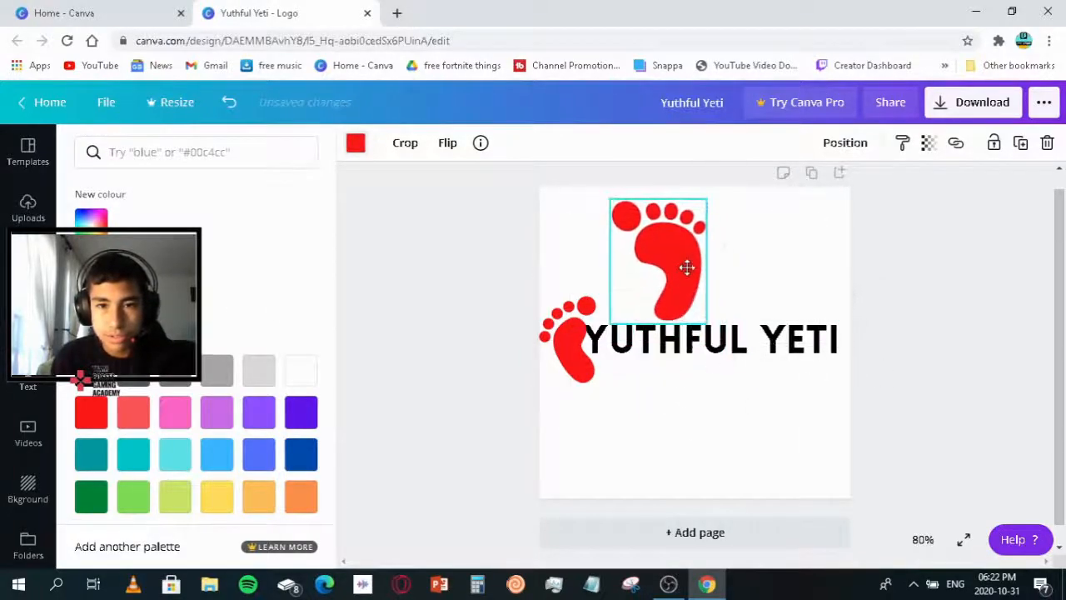
{"action": "left_click_drag", "start_coordinate": [714, 206], "coordinate": [650, 238]}
{"action": "left_click_drag", "start_coordinate": [653, 306], "coordinate": [642, 288]}
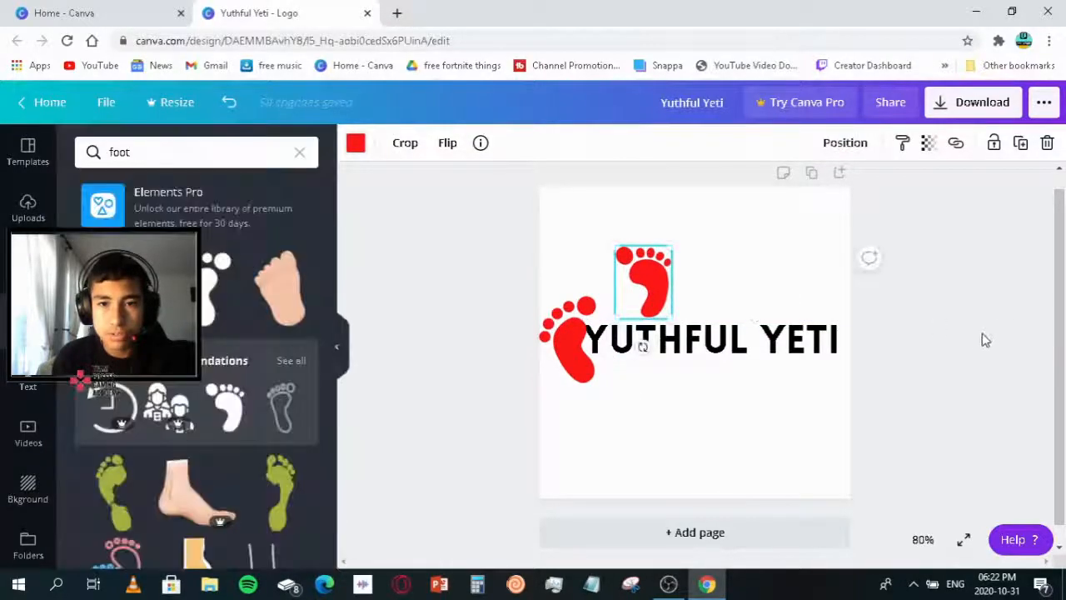
{"action": "left_click", "coordinate": [939, 473]}
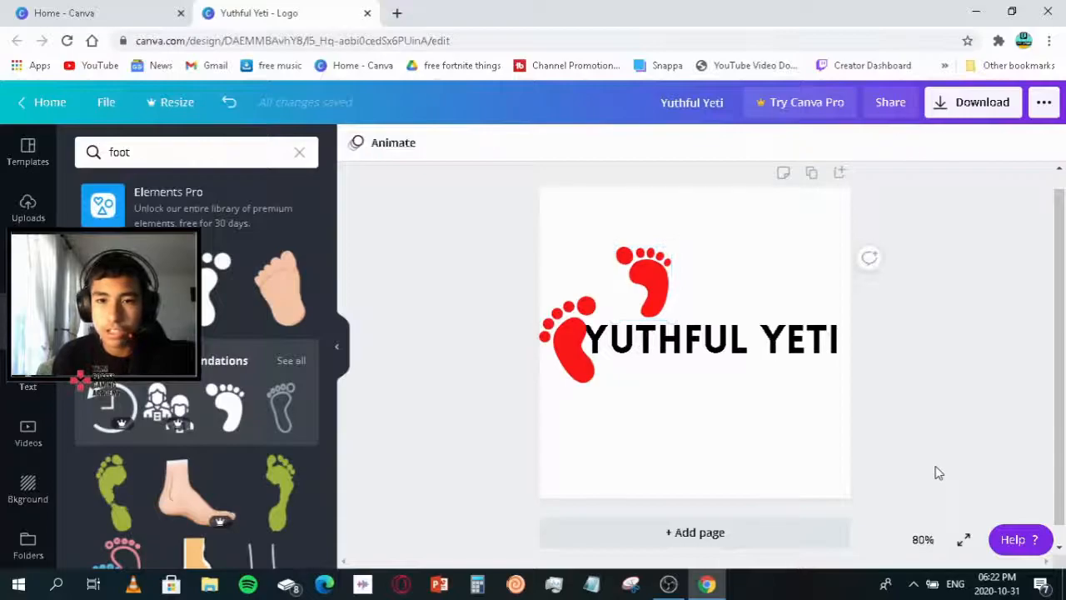
- Preview the logo in full screen and rename the design "Yuthful Yeti logo"
{"action": "left_click", "coordinate": [963, 541]}
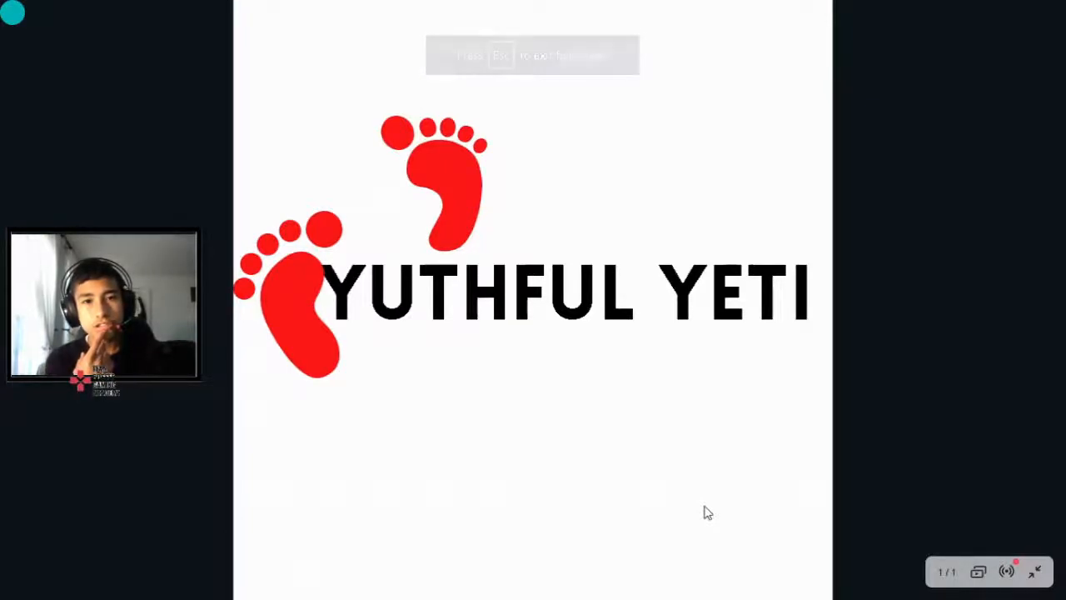
{"action": "key", "text": "Escape"}
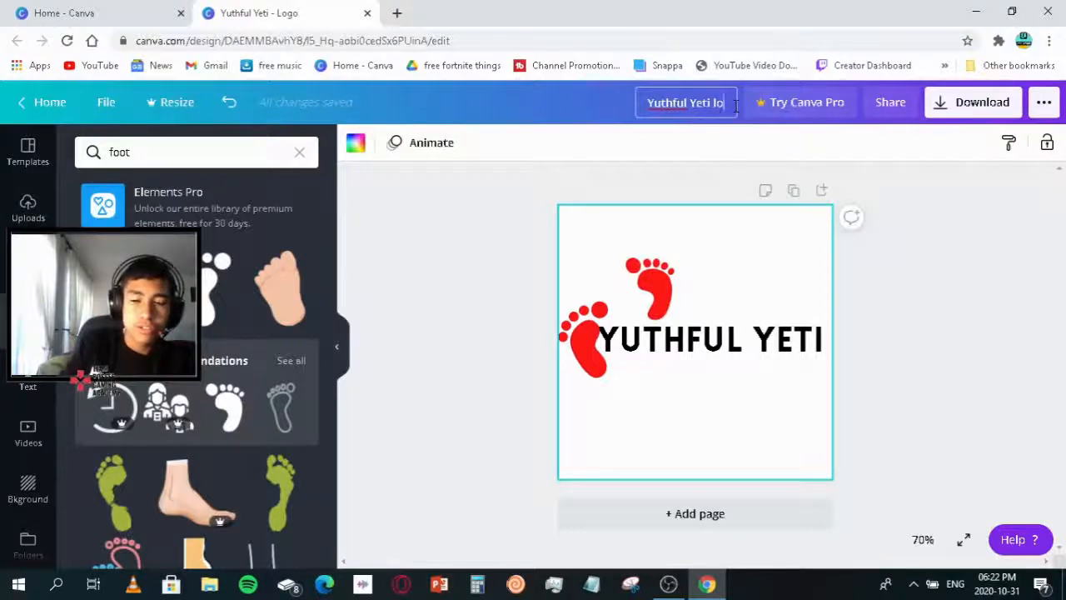
{"action": "left_click", "coordinate": [952, 210]}
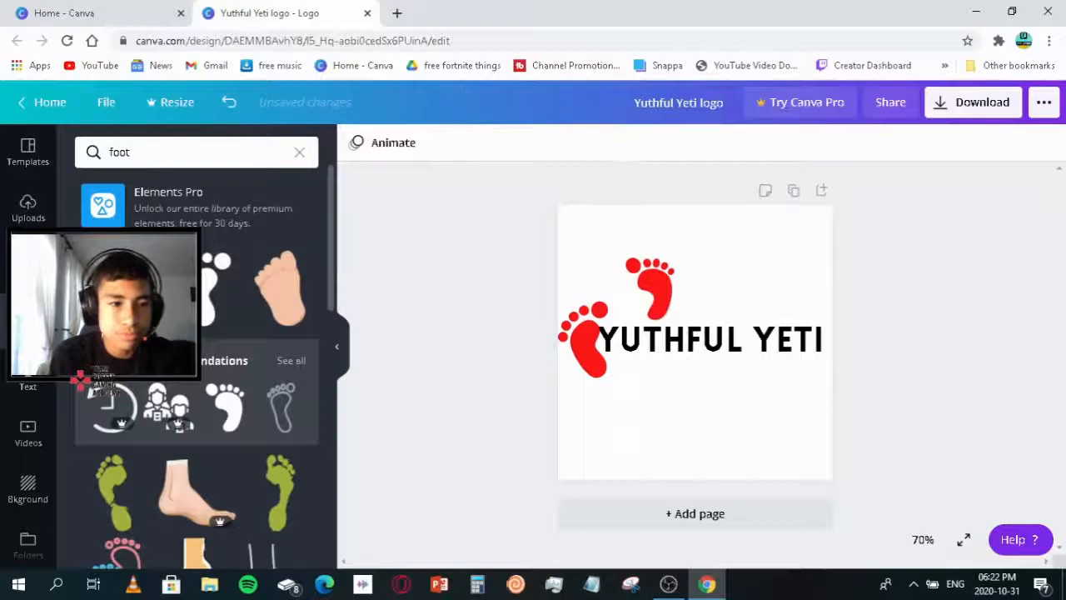
- Look through the foot graphics, search the elements for "animation" instead, and look through those results
{"action": "scroll", "coordinate": [125, 375], "scroll_direction": "down", "scroll_amount": 5}
{"action": "scroll", "coordinate": [100, 433], "scroll_direction": "down", "scroll_amount": 3}
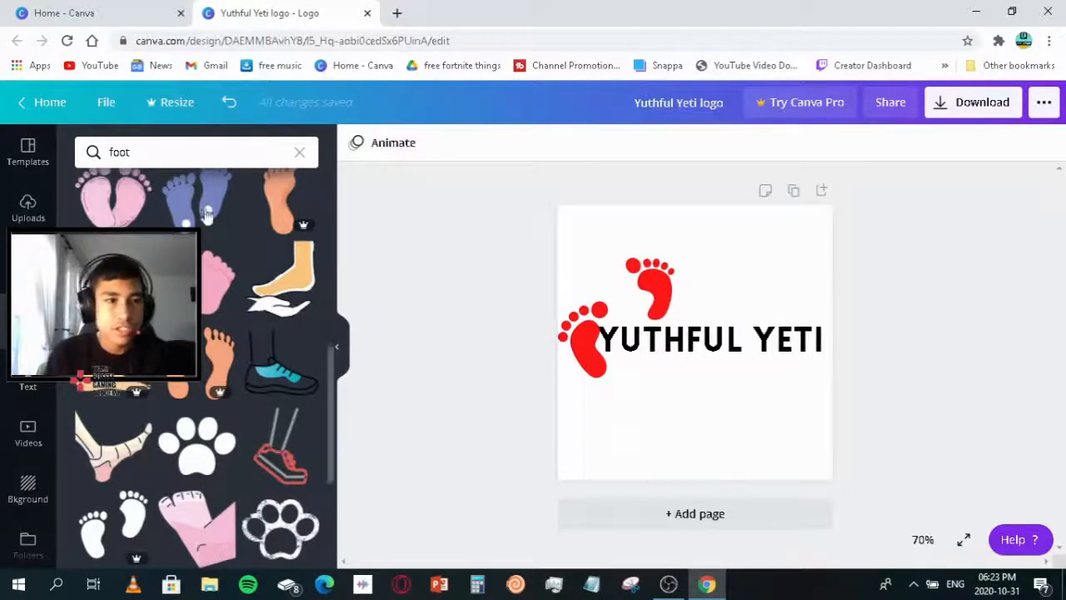
{"action": "left_click", "coordinate": [299, 151]}
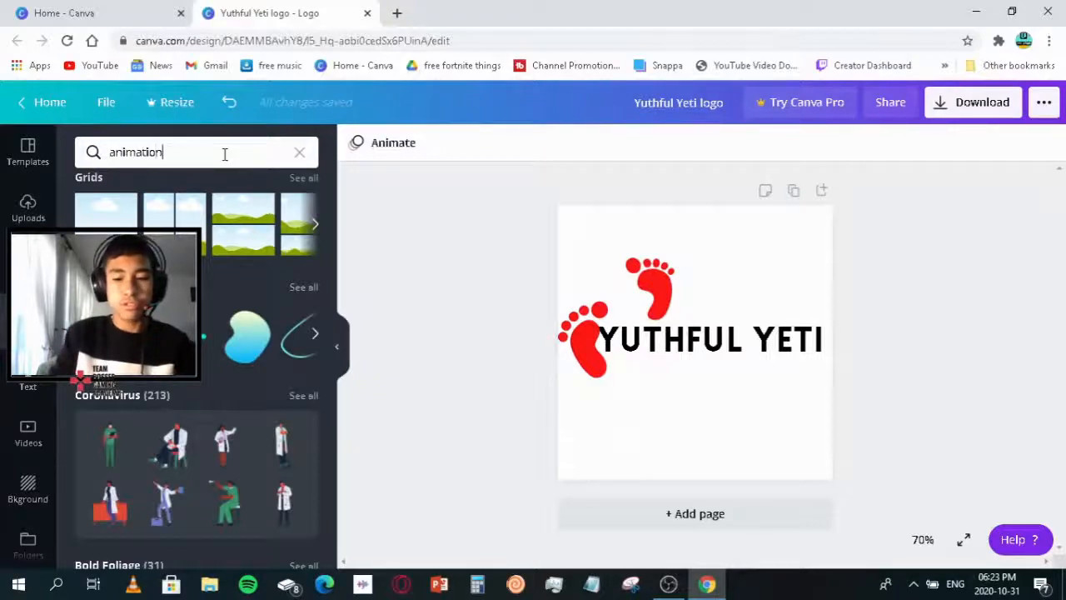
{"action": "key", "text": "Return"}
{"action": "scroll", "coordinate": [217, 337], "scroll_direction": "down", "scroll_amount": 1}
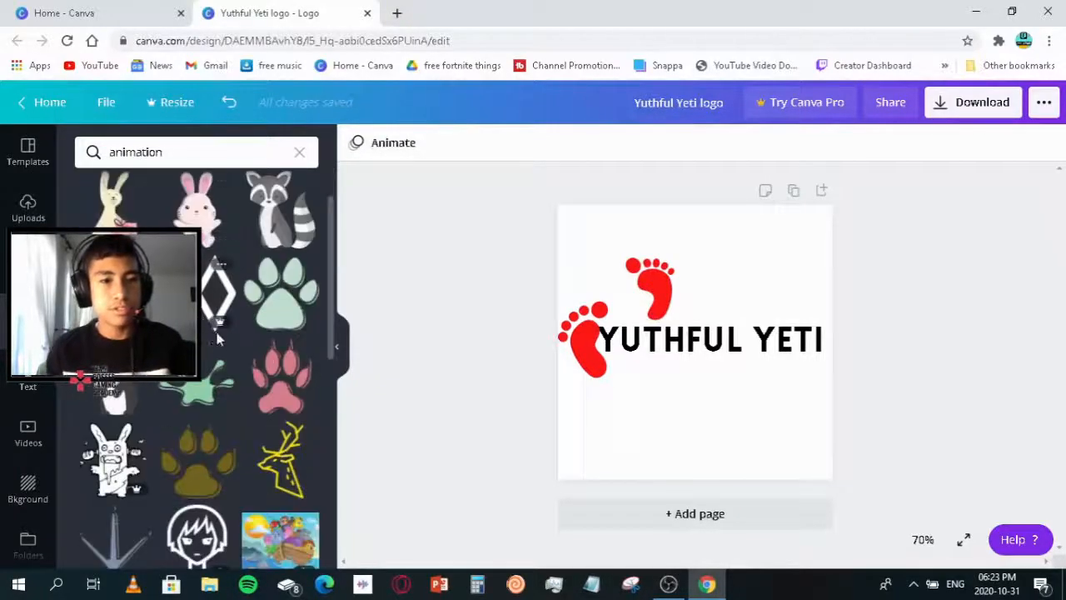
{"action": "scroll", "coordinate": [217, 338], "scroll_direction": "down", "scroll_amount": 2}
- Search the elements for "animation lines" and look through the results for an animated line that could accompany the heading
{"action": "left_click", "coordinate": [192, 161]}
{"action": "type", "text": "lines"}
{"action": "key", "text": "Return"}
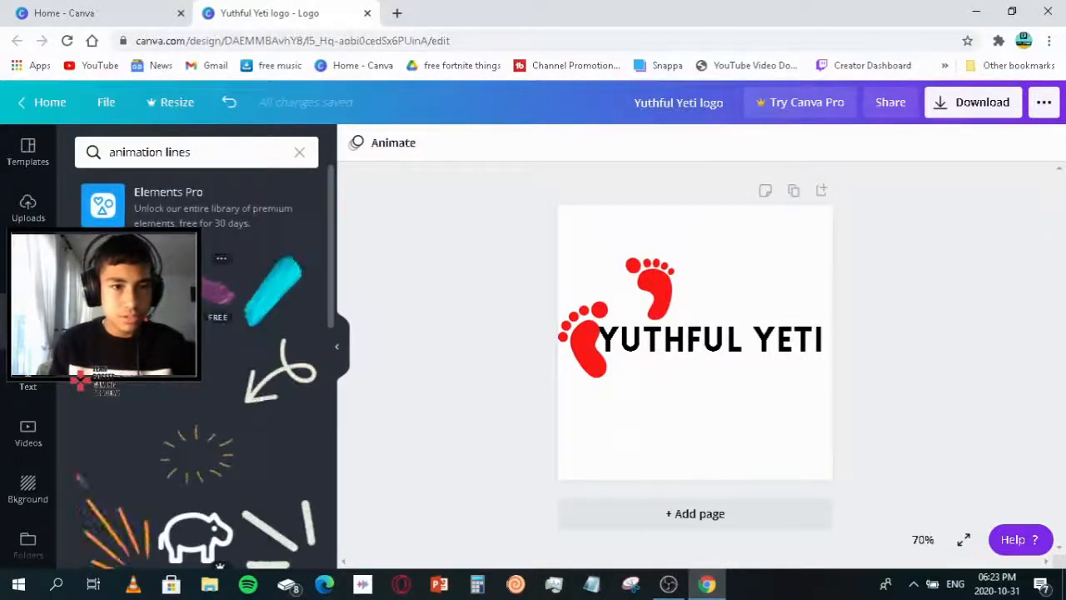
{"action": "scroll", "coordinate": [169, 463], "scroll_direction": "down", "scroll_amount": 2}
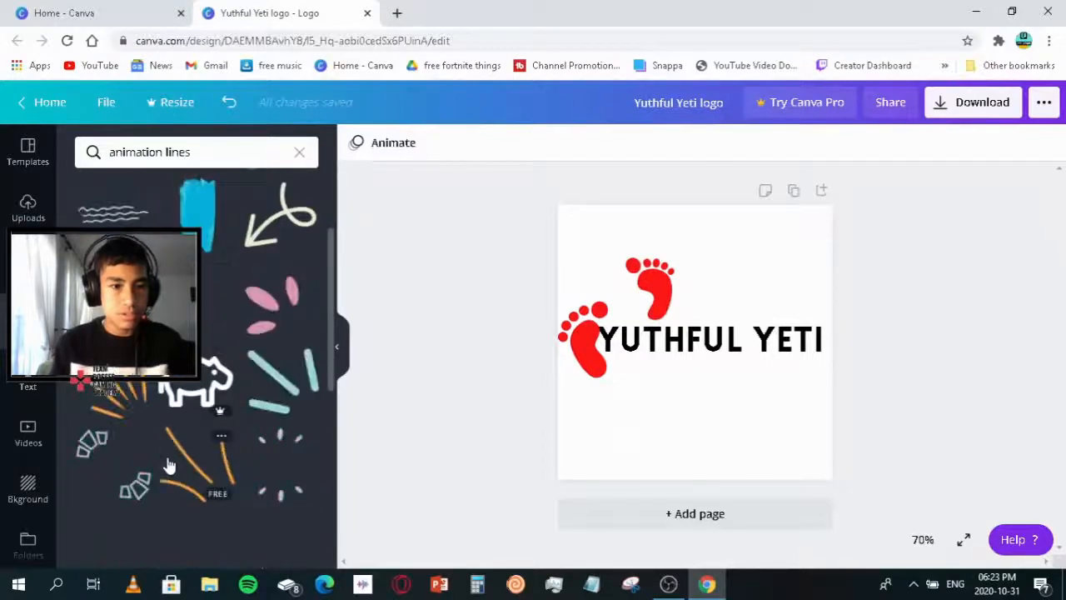
{"action": "scroll", "coordinate": [163, 460], "scroll_direction": "down", "scroll_amount": 3}
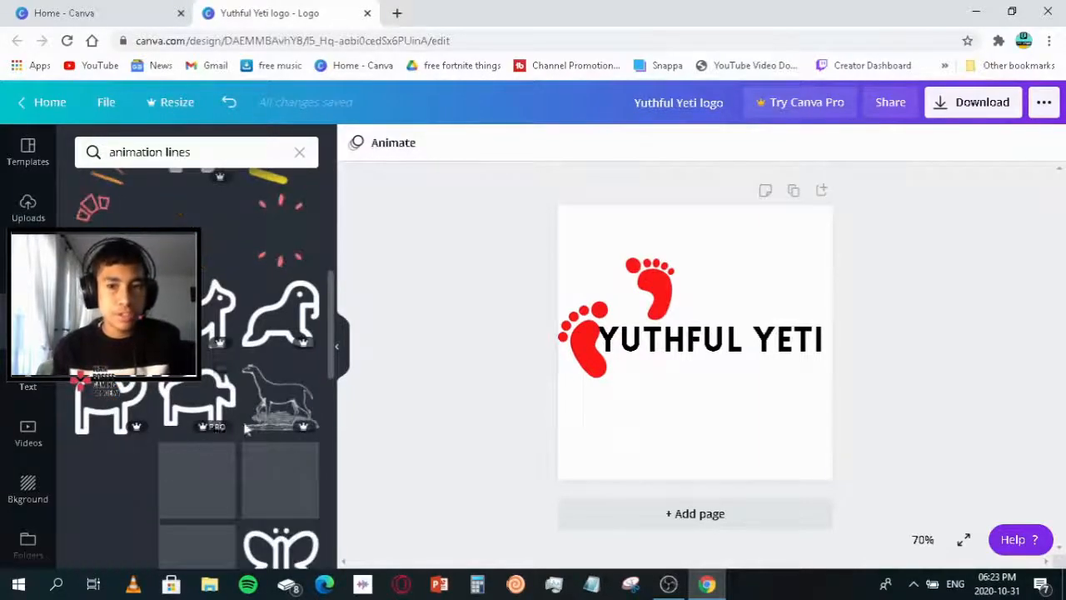
{"action": "scroll", "coordinate": [214, 441], "scroll_direction": "down", "scroll_amount": 4}
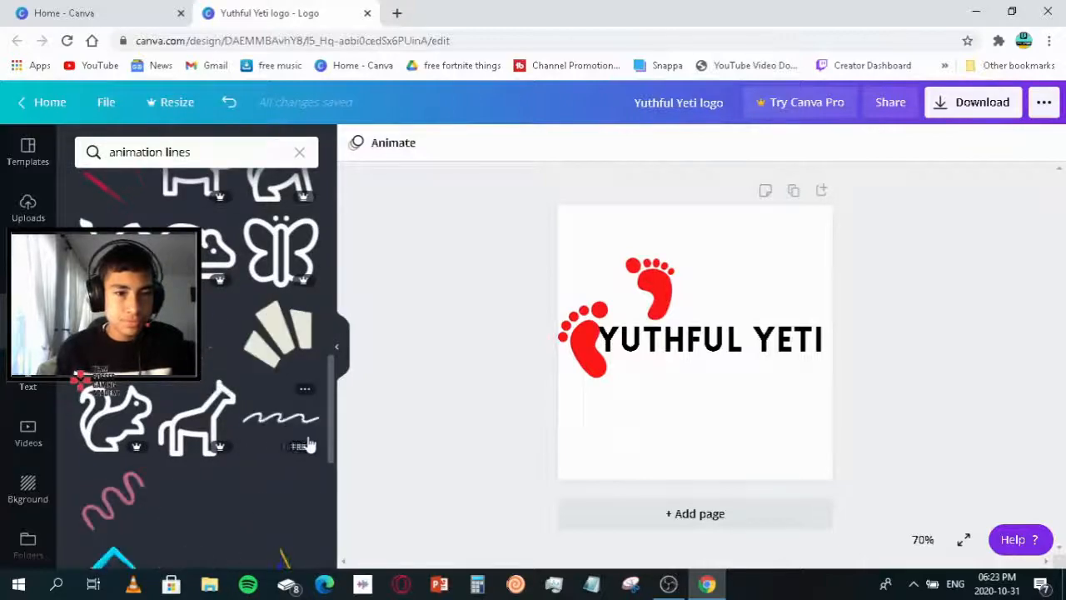
{"action": "scroll", "coordinate": [301, 451], "scroll_direction": "down", "scroll_amount": 3}
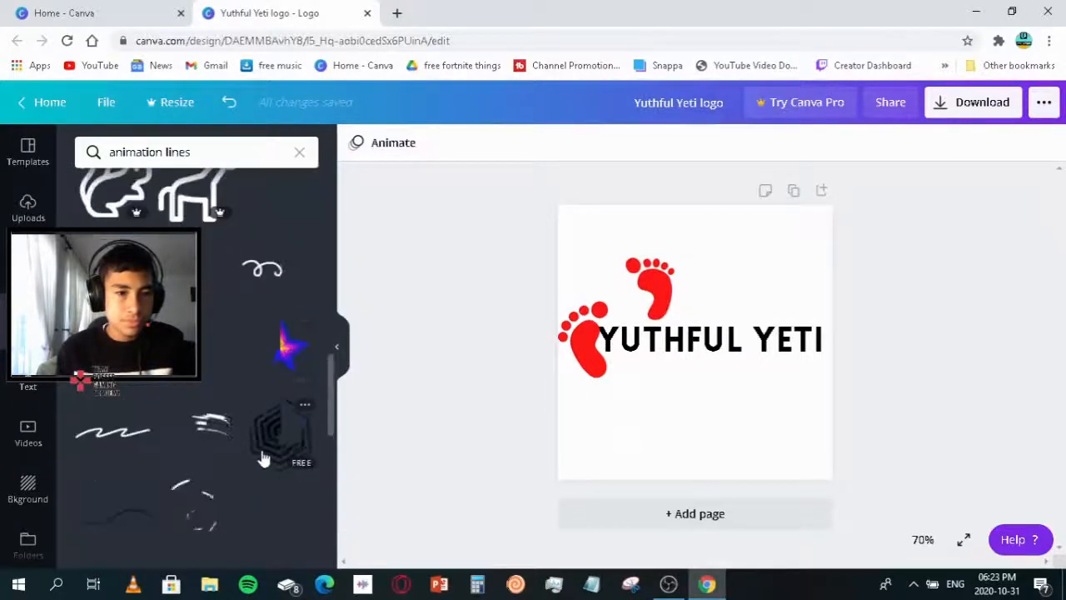
{"action": "scroll", "coordinate": [183, 452], "scroll_direction": "down", "scroll_amount": 2}
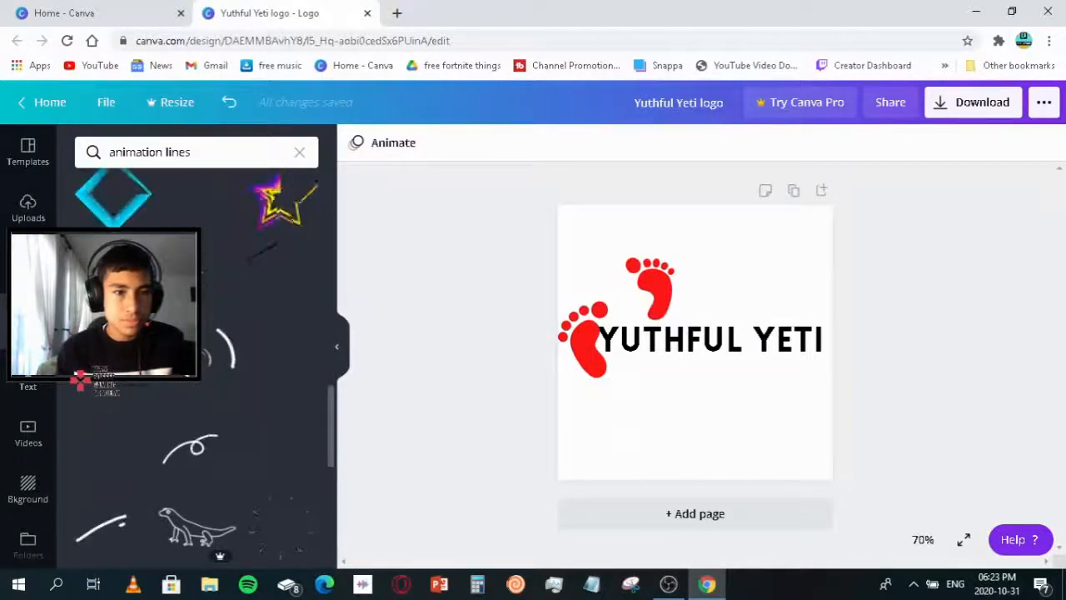
- Add the white animated wavy line and place it directly below the heading, spanning about the heading's width
{"action": "left_click", "coordinate": [785, 346]}
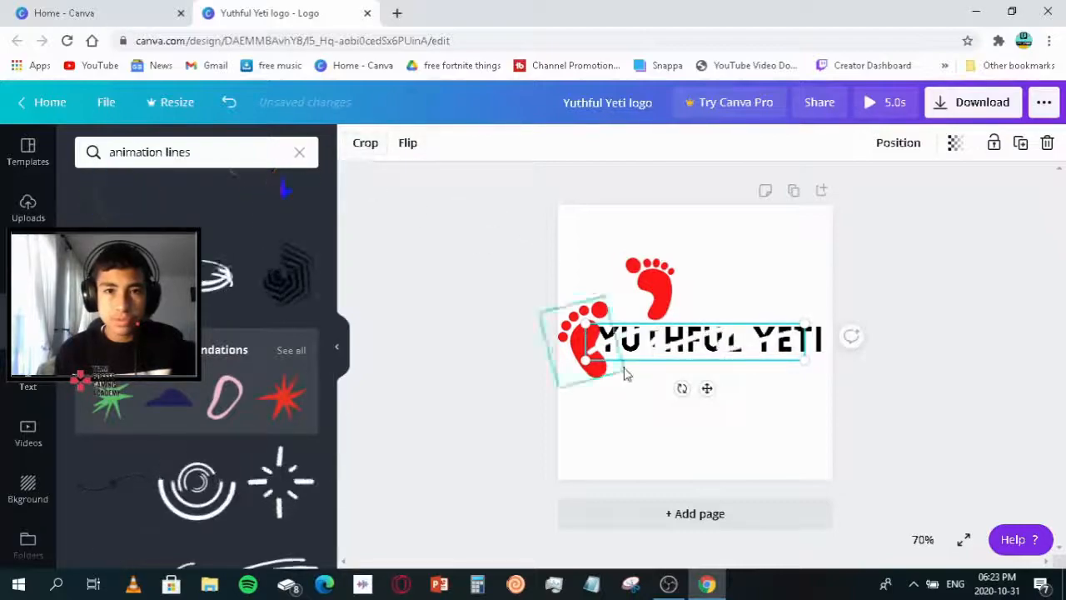
{"action": "left_click", "coordinate": [728, 258]}
{"action": "left_click", "coordinate": [685, 391]}
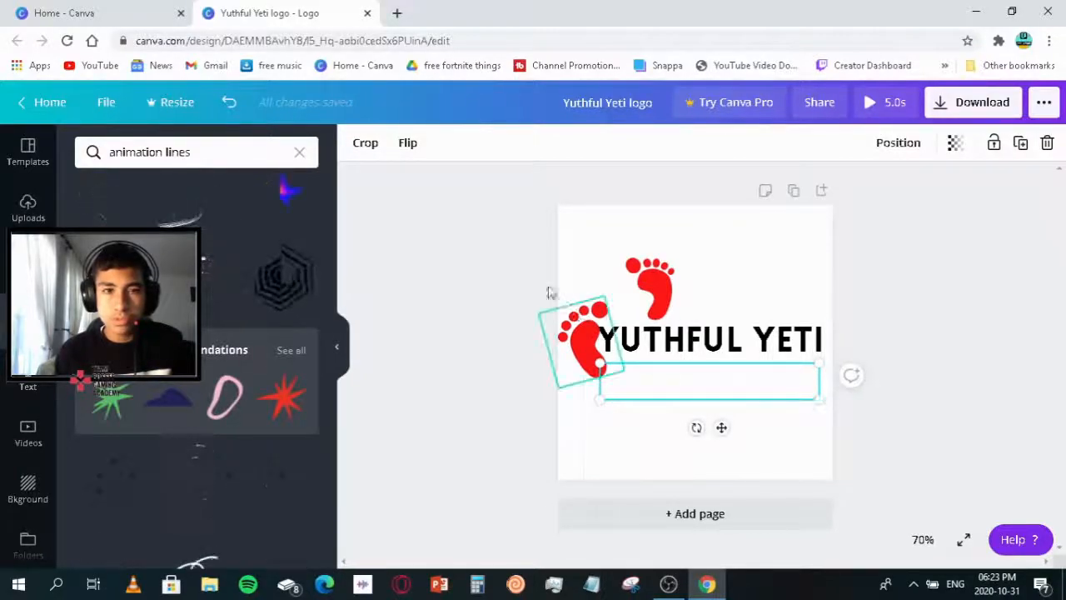
- Try black, red, light blue and Turquoise Blue #5ce1e6 as the page's background colour
{"action": "left_click", "coordinate": [592, 221]}
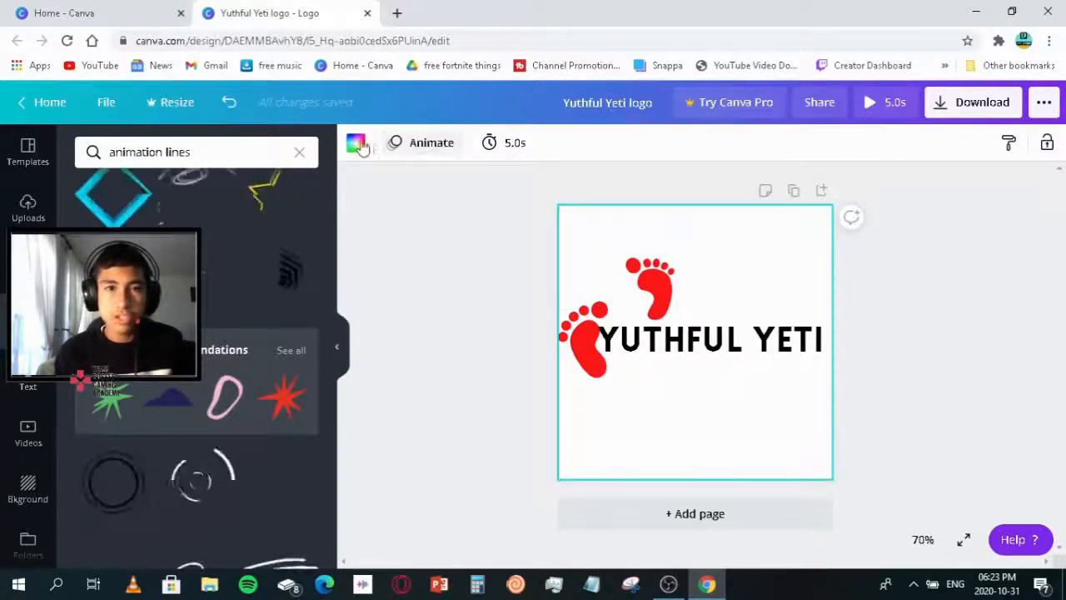
{"action": "left_click", "coordinate": [356, 143]}
{"action": "left_click", "coordinate": [80, 380]}
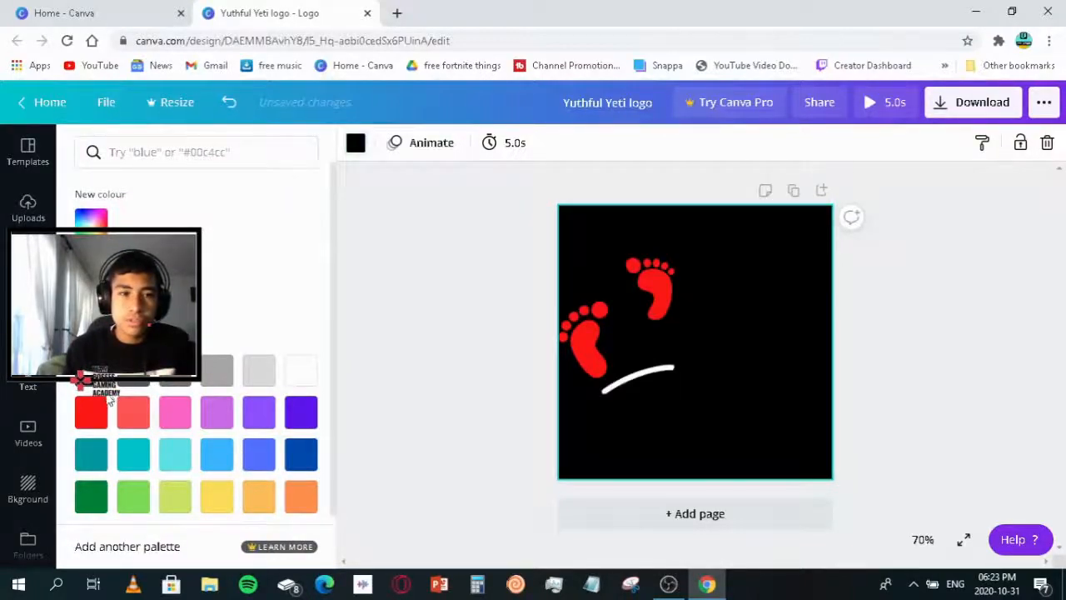
{"action": "left_click", "coordinate": [105, 414]}
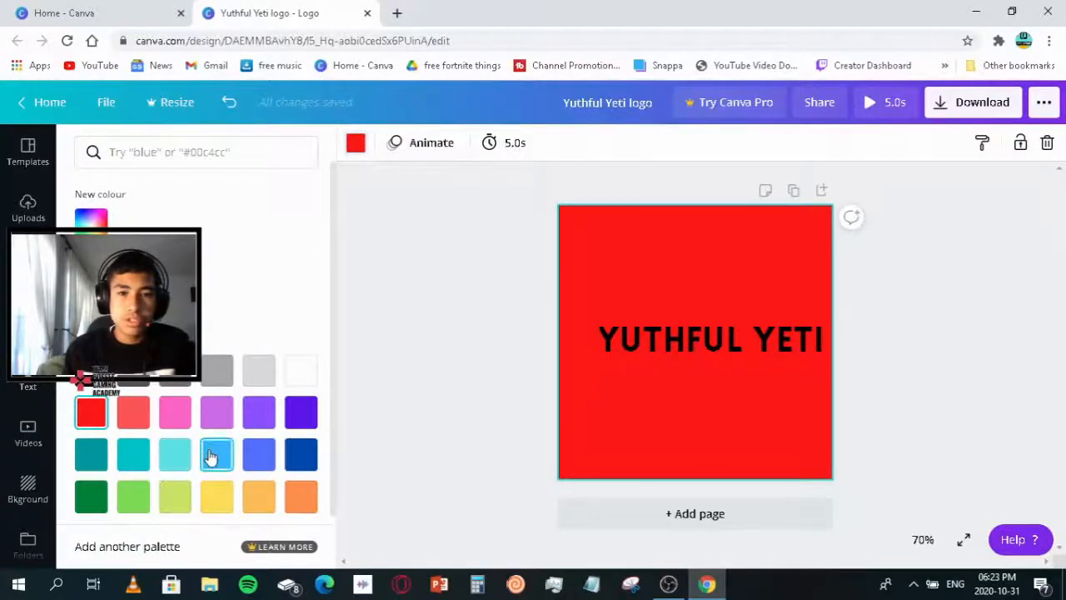
{"action": "left_click", "coordinate": [208, 456]}
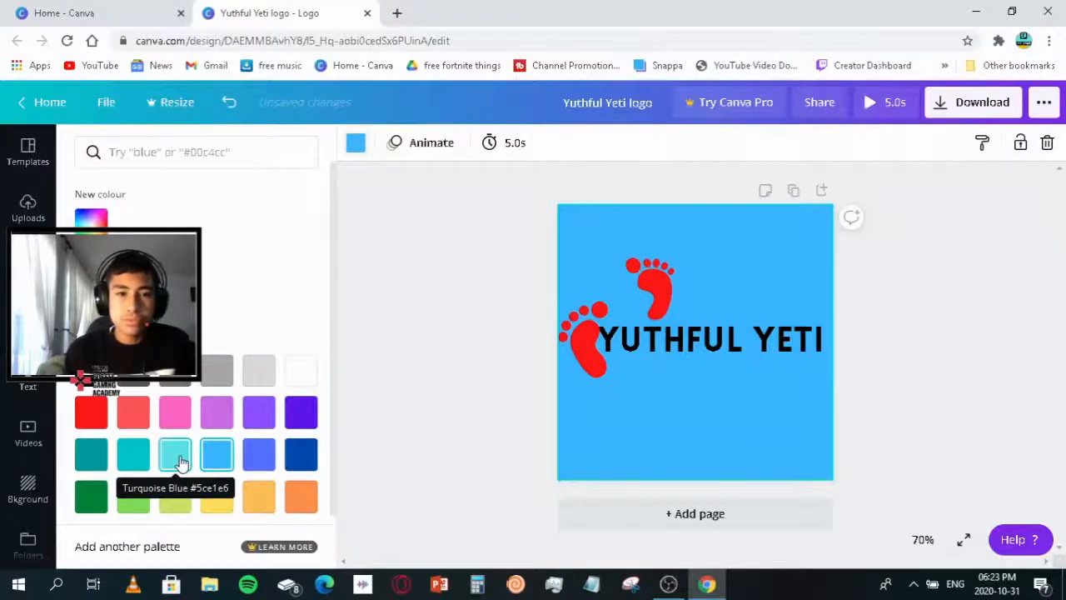
{"action": "left_click", "coordinate": [179, 463]}
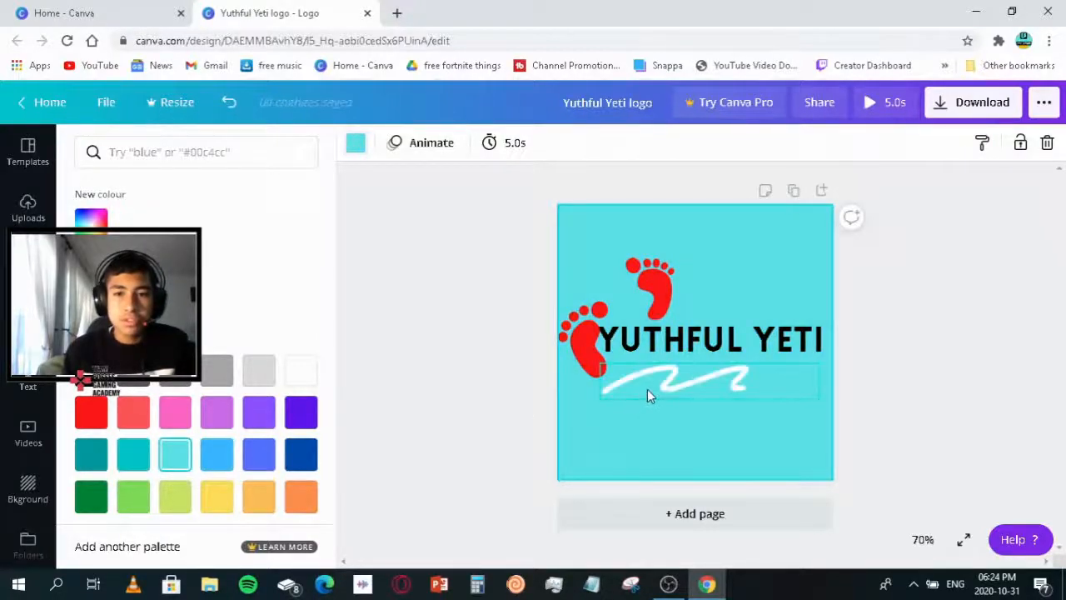
- Set the page background back to white and delete the white wavy line below the heading
{"action": "left_click", "coordinate": [648, 395]}
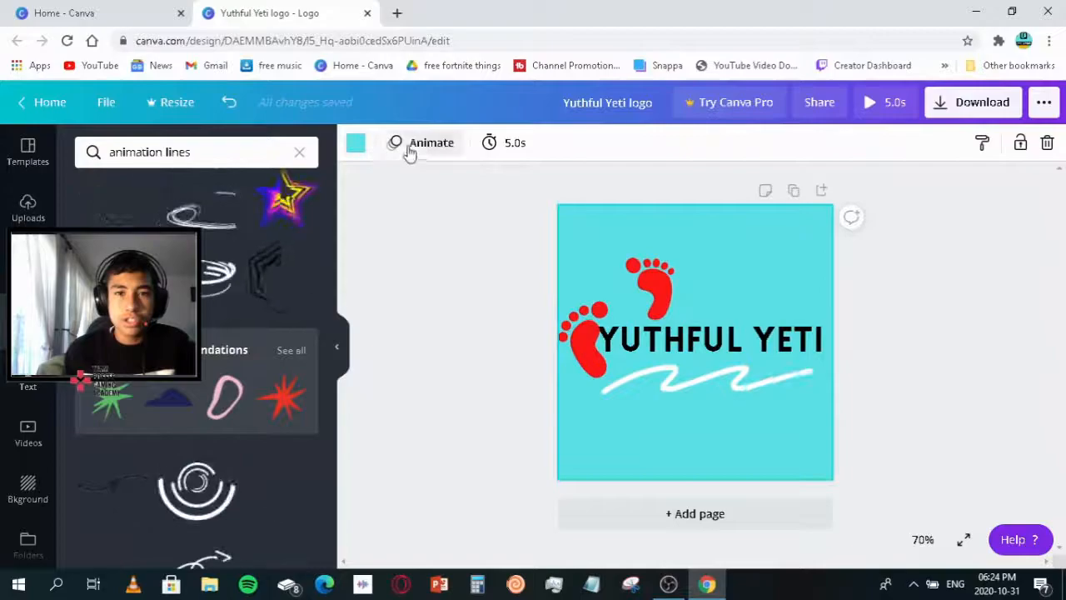
{"action": "left_click", "coordinate": [355, 144]}
{"action": "left_click", "coordinate": [295, 382]}
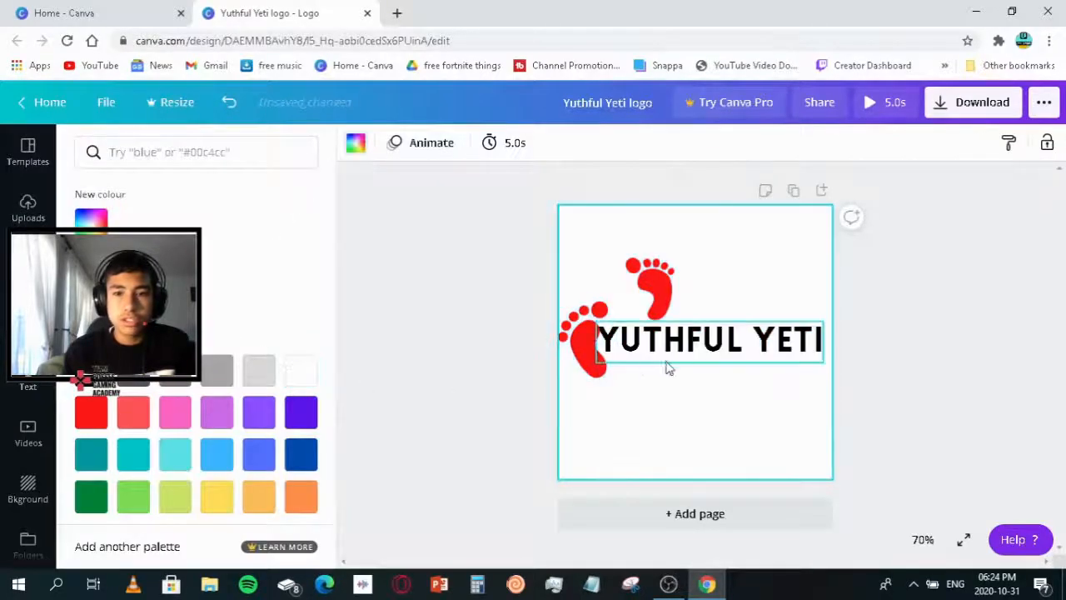
{"action": "left_click", "coordinate": [702, 381]}
{"action": "left_click", "coordinate": [779, 234]}
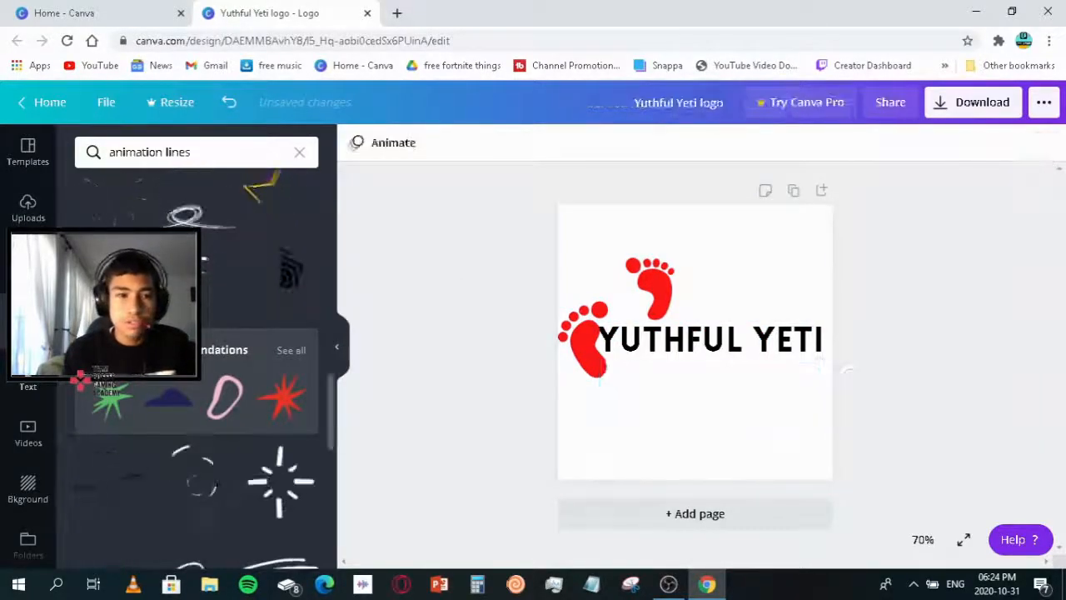
- Look through further "animation lines" results for a line that would stand out on the white page
{"action": "scroll", "coordinate": [226, 380], "scroll_direction": "down", "scroll_amount": 10}
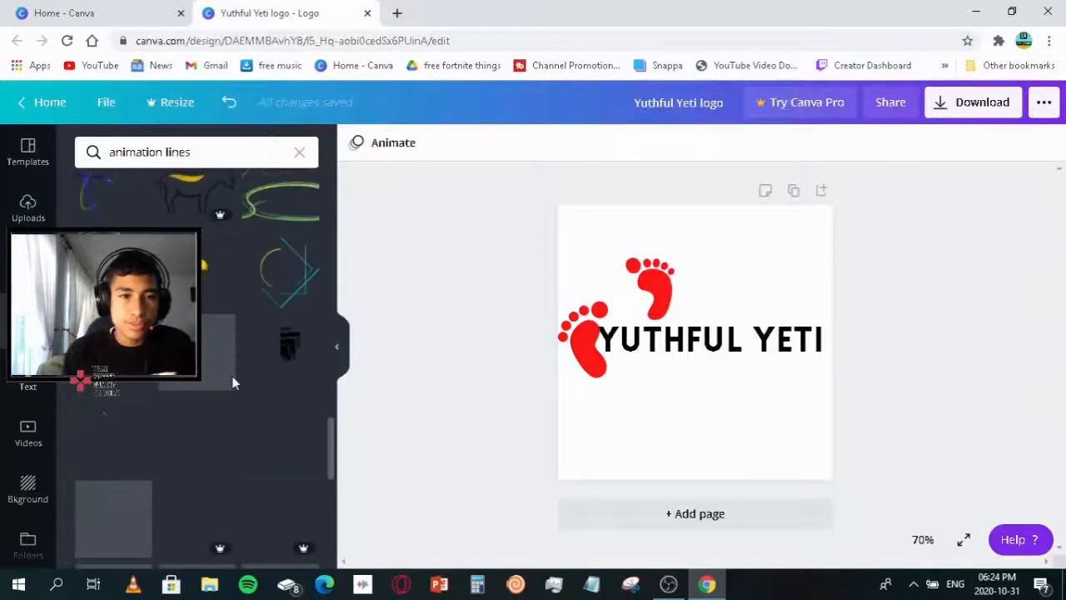
{"action": "scroll", "coordinate": [237, 375], "scroll_direction": "down", "scroll_amount": 5}
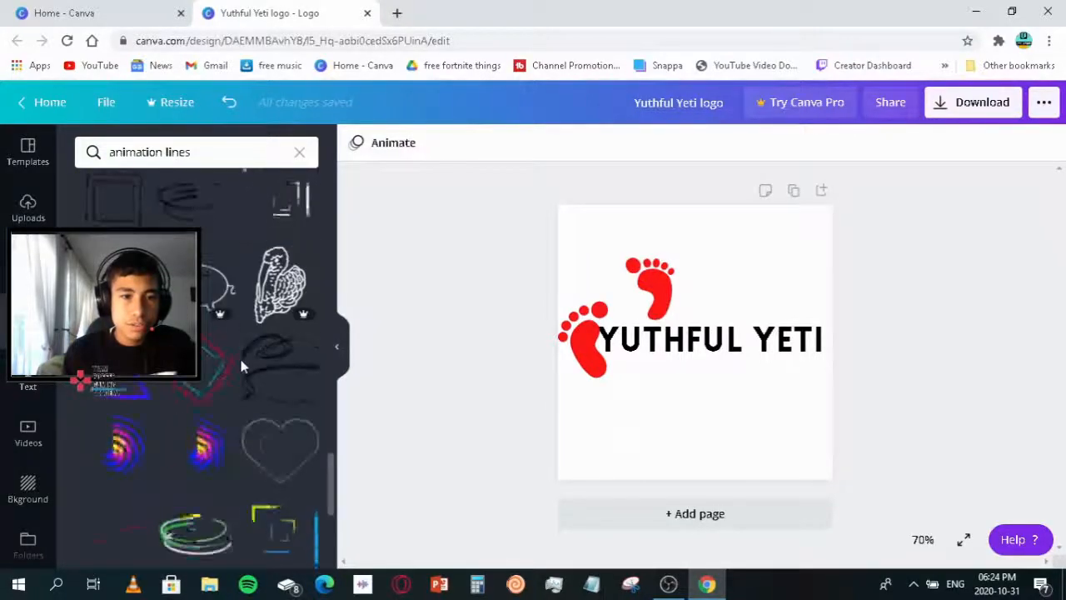
{"action": "scroll", "coordinate": [241, 366], "scroll_direction": "down", "scroll_amount": 4}
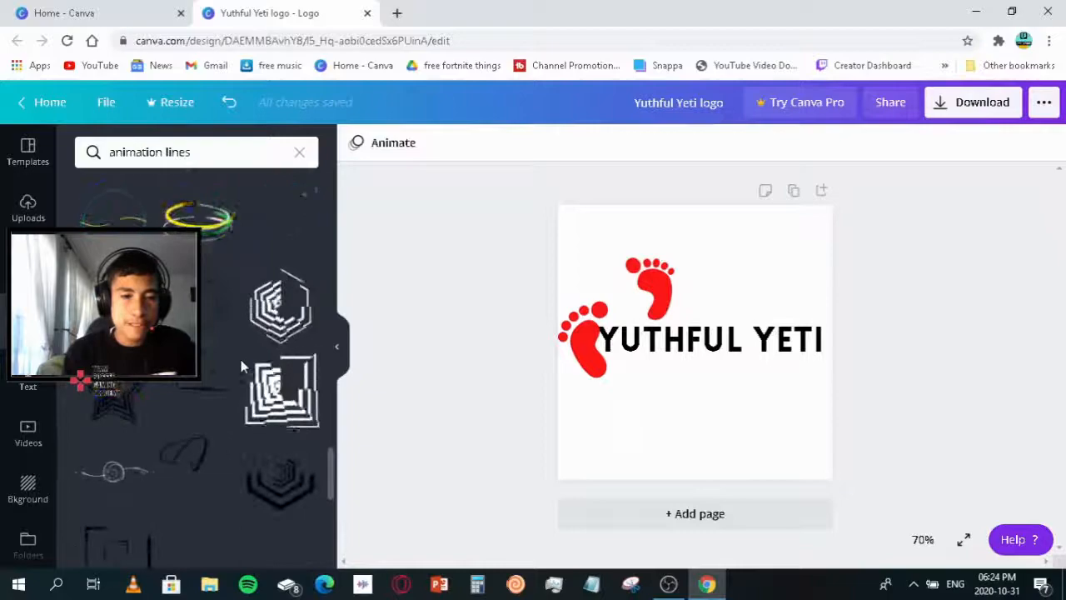
{"action": "scroll", "coordinate": [241, 366], "scroll_direction": "down", "scroll_amount": 3}
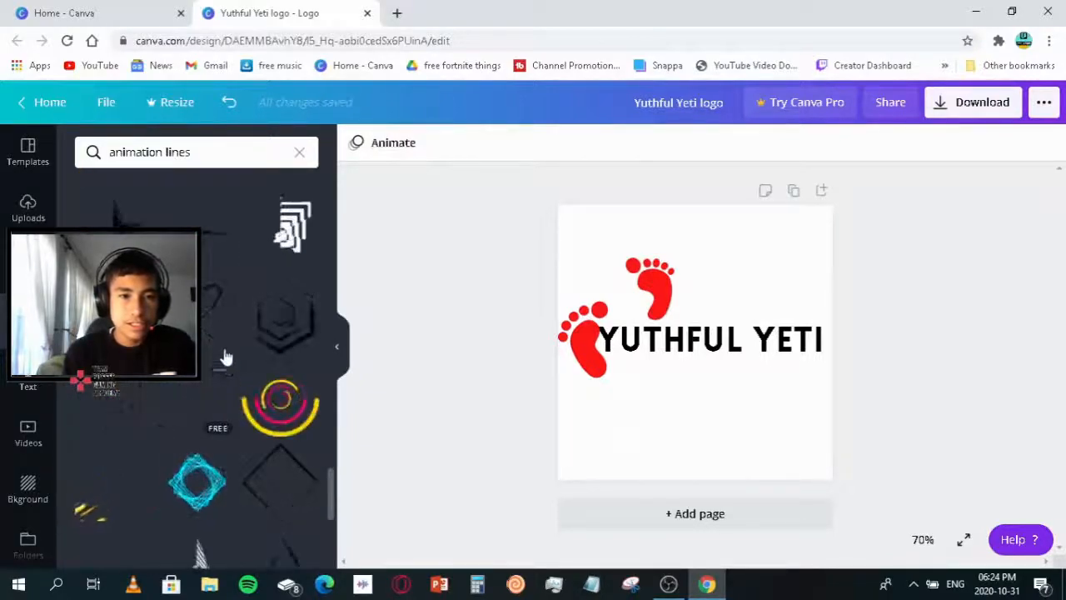
{"action": "scroll", "coordinate": [228, 300], "scroll_direction": "down", "scroll_amount": 3}
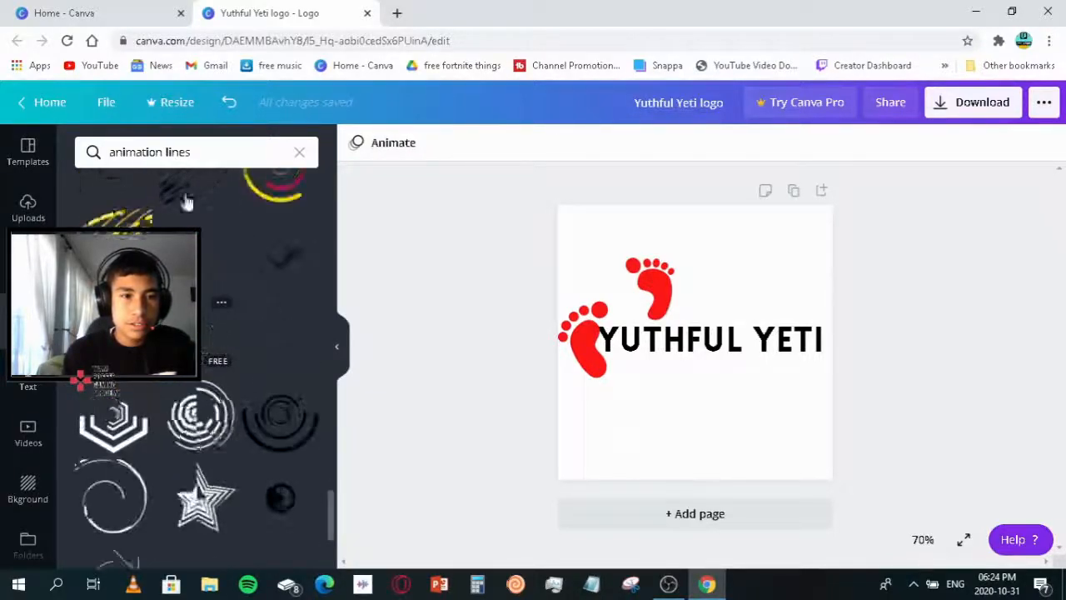
- Search the elements library for "animation lines red"
{"action": "left_click", "coordinate": [205, 160]}
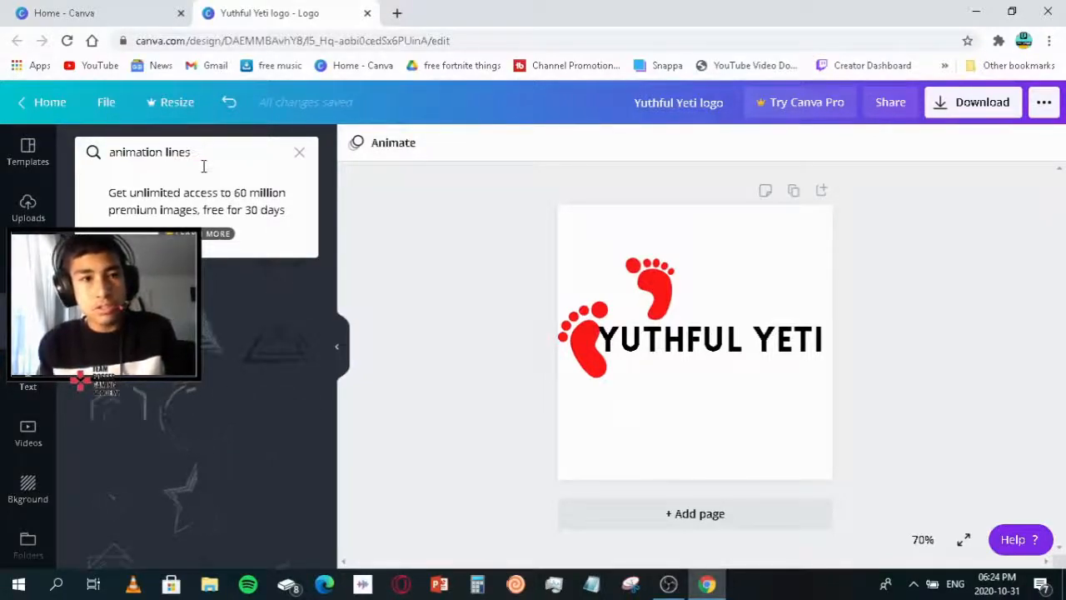
{"action": "key", "text": "BackSpace"}
{"action": "type", "text": "s"}
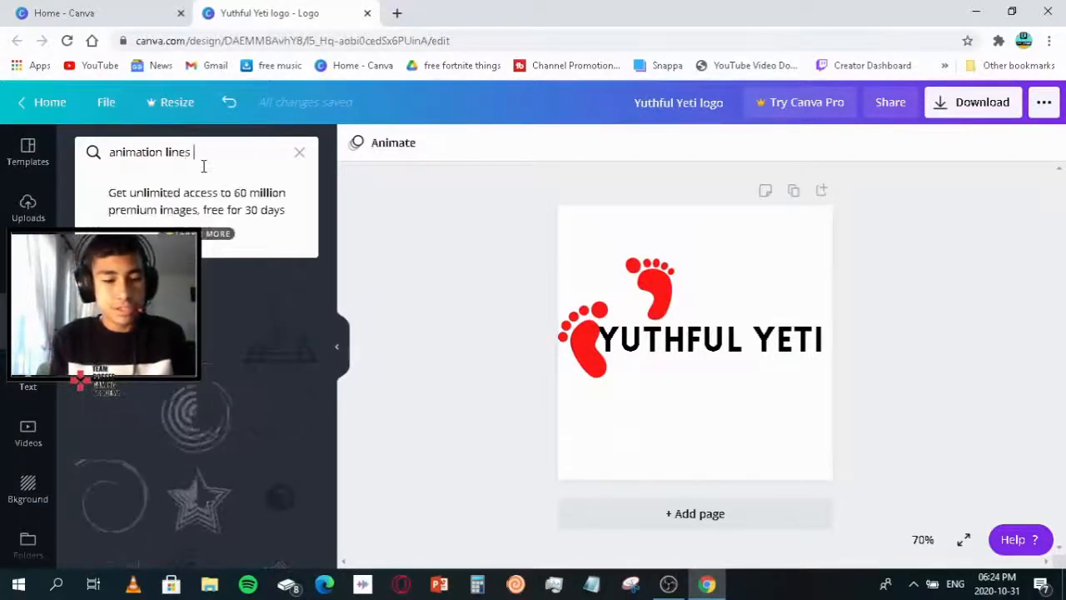
{"action": "key", "text": "Return"}
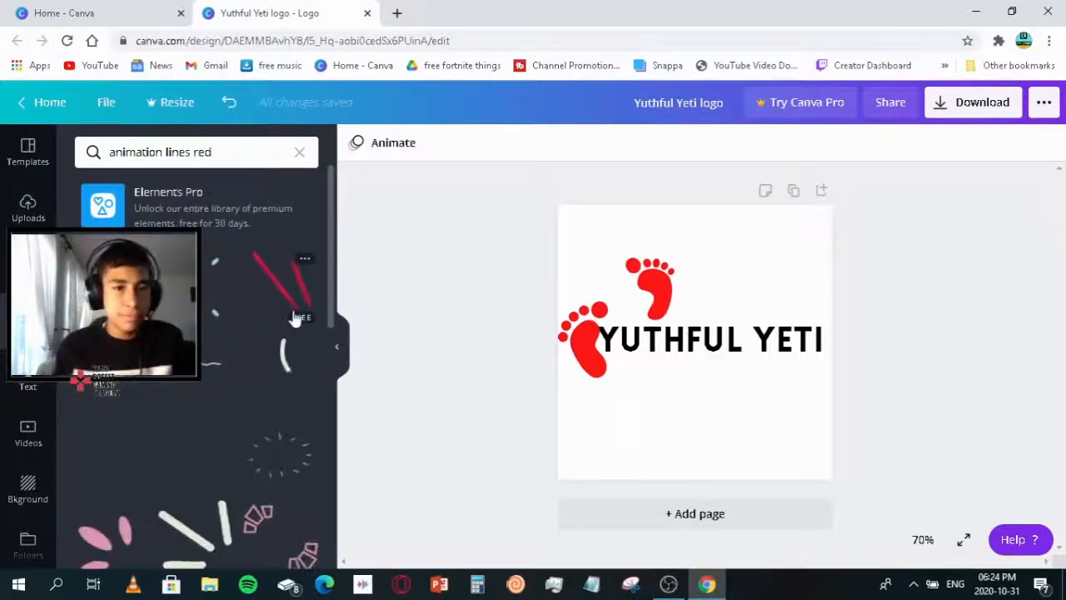
- Look through the "animation lines red" results for a red animated line that matches the footprints
{"action": "scroll", "coordinate": [293, 350], "scroll_direction": "down", "scroll_amount": 1}
{"action": "scroll", "coordinate": [286, 357], "scroll_direction": "down", "scroll_amount": 5}
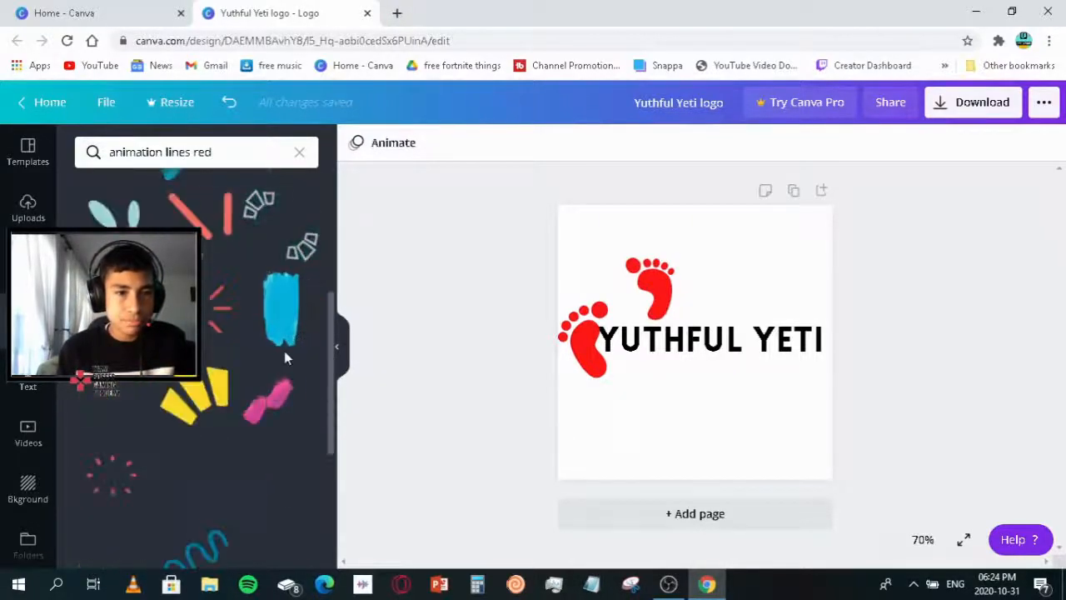
{"action": "scroll", "coordinate": [285, 356], "scroll_direction": "down", "scroll_amount": 5}
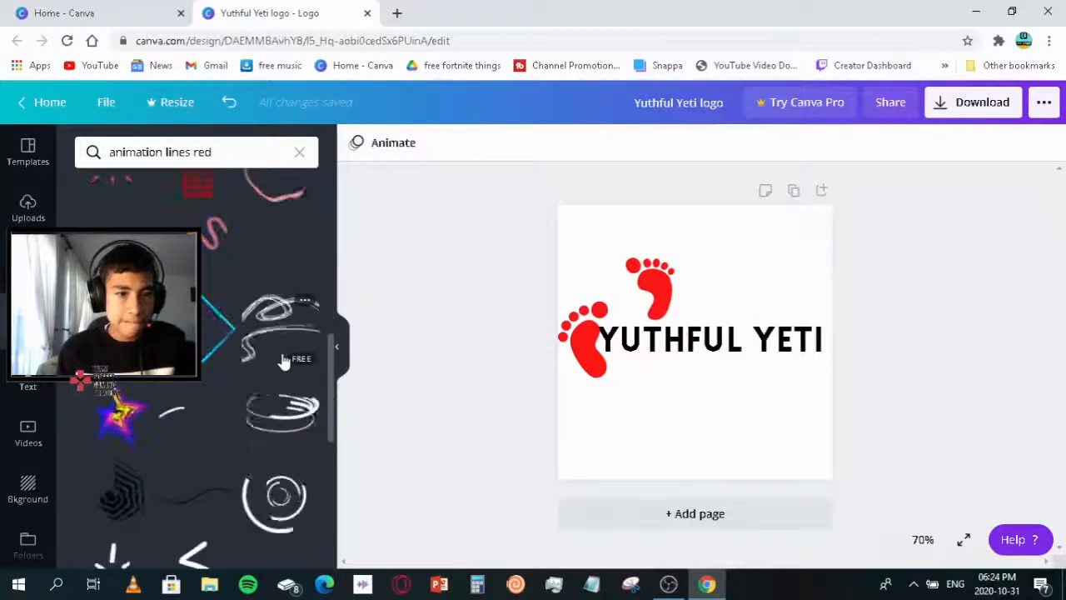
{"action": "scroll", "coordinate": [266, 348], "scroll_direction": "down", "scroll_amount": 2}
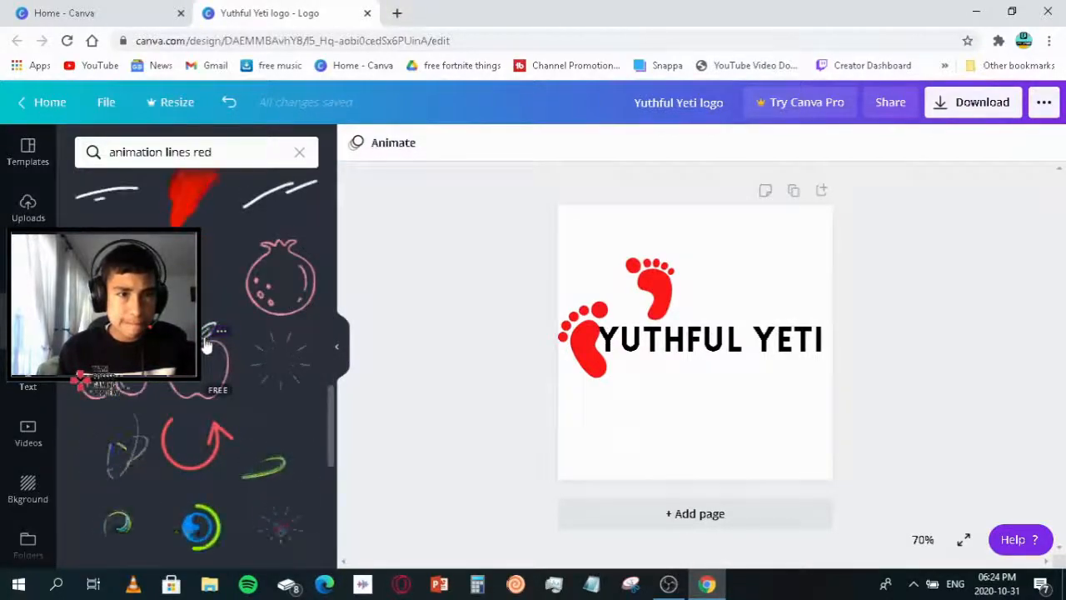
{"action": "scroll", "coordinate": [263, 366], "scroll_direction": "down", "scroll_amount": 5}
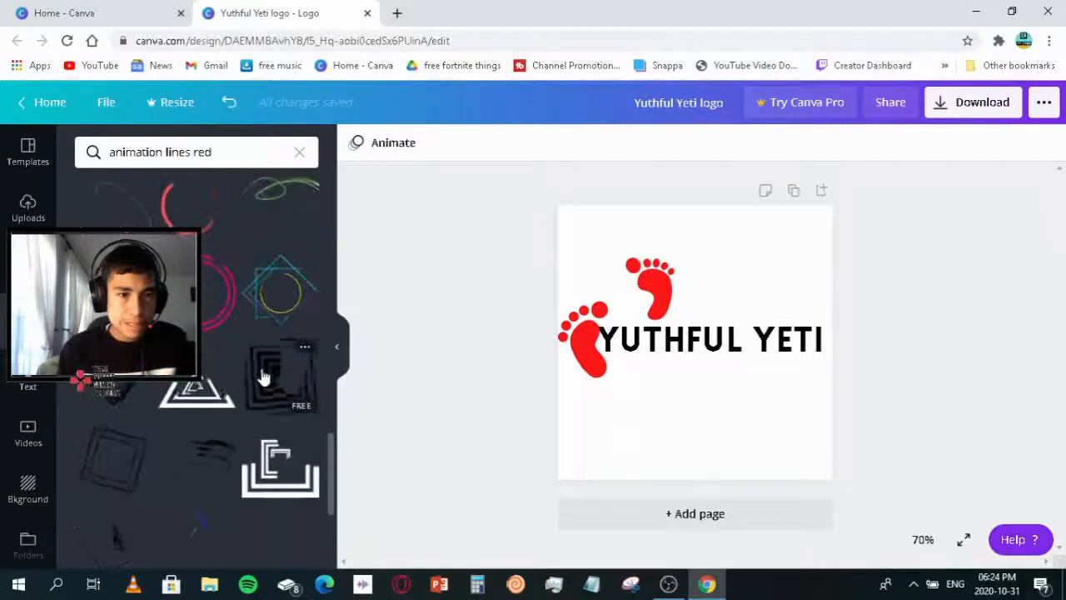
{"action": "scroll", "coordinate": [260, 375], "scroll_direction": "down", "scroll_amount": 2}
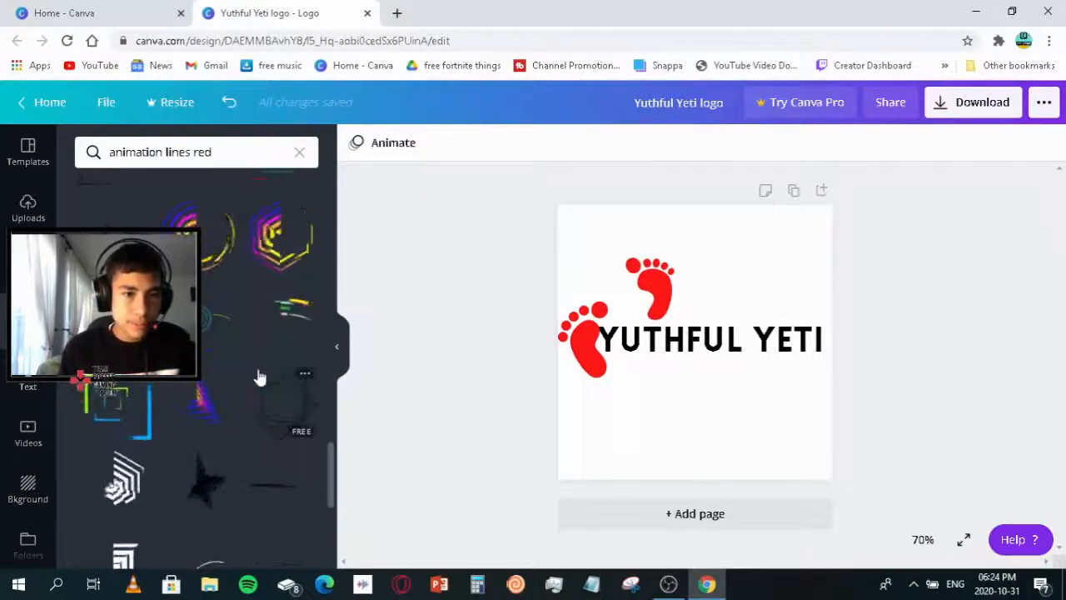
{"action": "scroll", "coordinate": [255, 374], "scroll_direction": "down", "scroll_amount": 4}
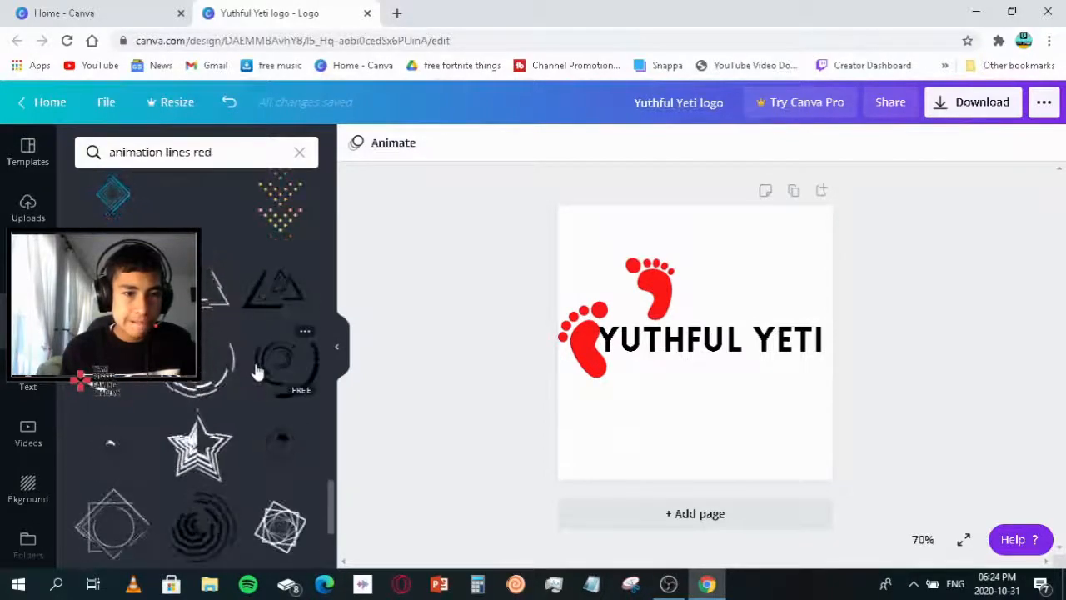
{"action": "scroll", "coordinate": [258, 371], "scroll_direction": "down", "scroll_amount": 3}
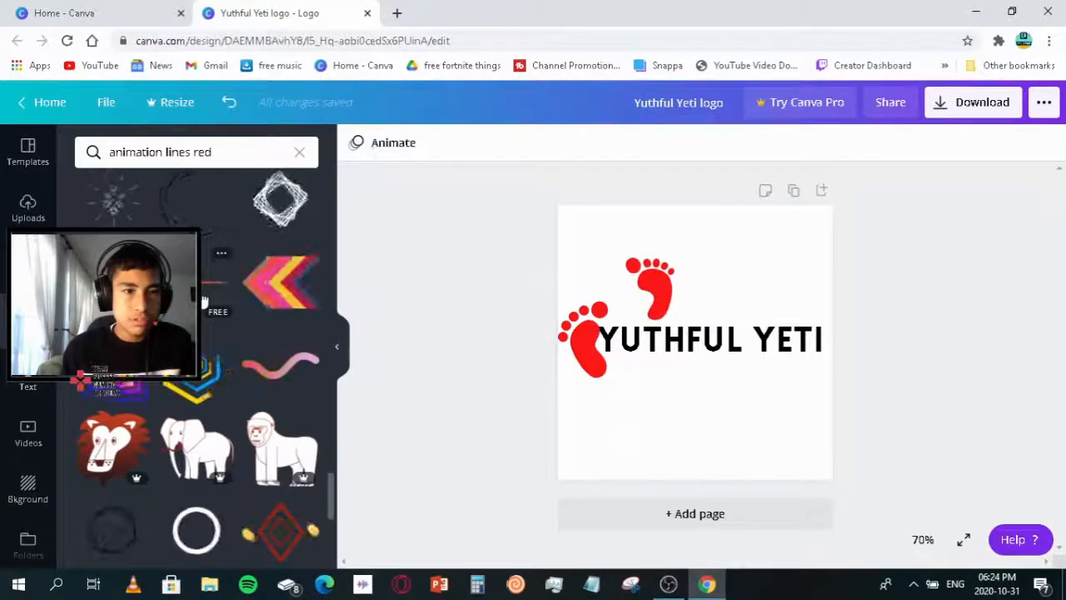
{"action": "scroll", "coordinate": [204, 301], "scroll_direction": "down", "scroll_amount": 4}
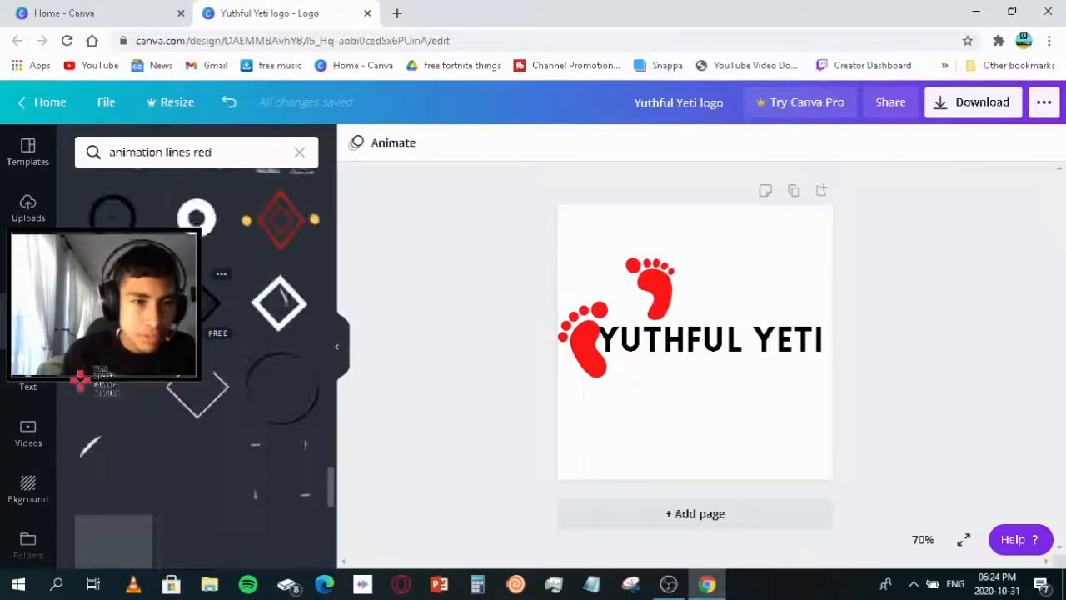
{"action": "scroll", "coordinate": [204, 302], "scroll_direction": "down", "scroll_amount": 5}
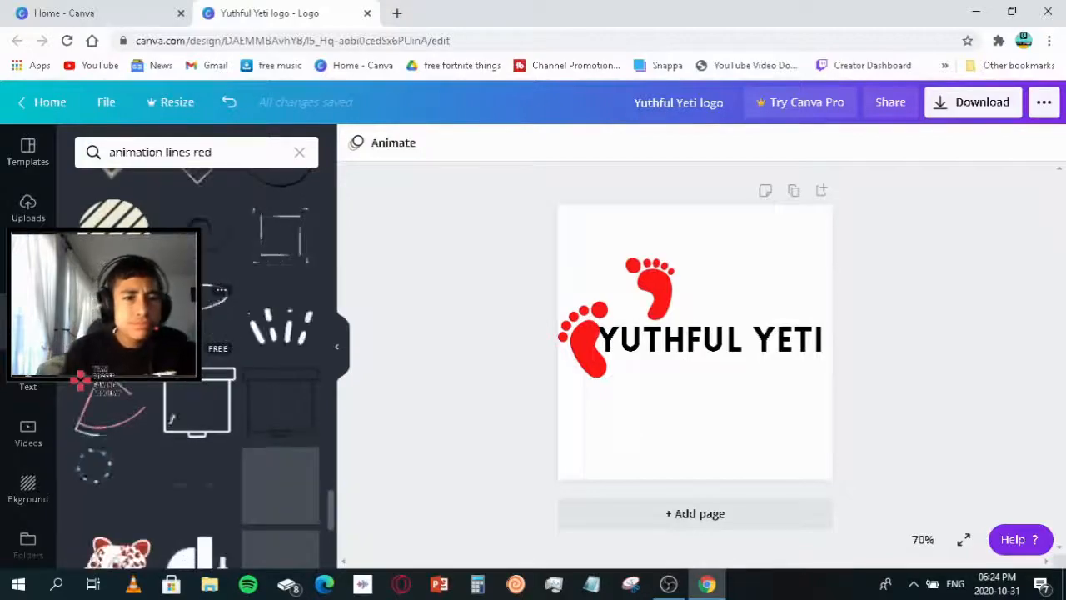
{"action": "scroll", "coordinate": [196, 350], "scroll_direction": "down", "scroll_amount": 8}
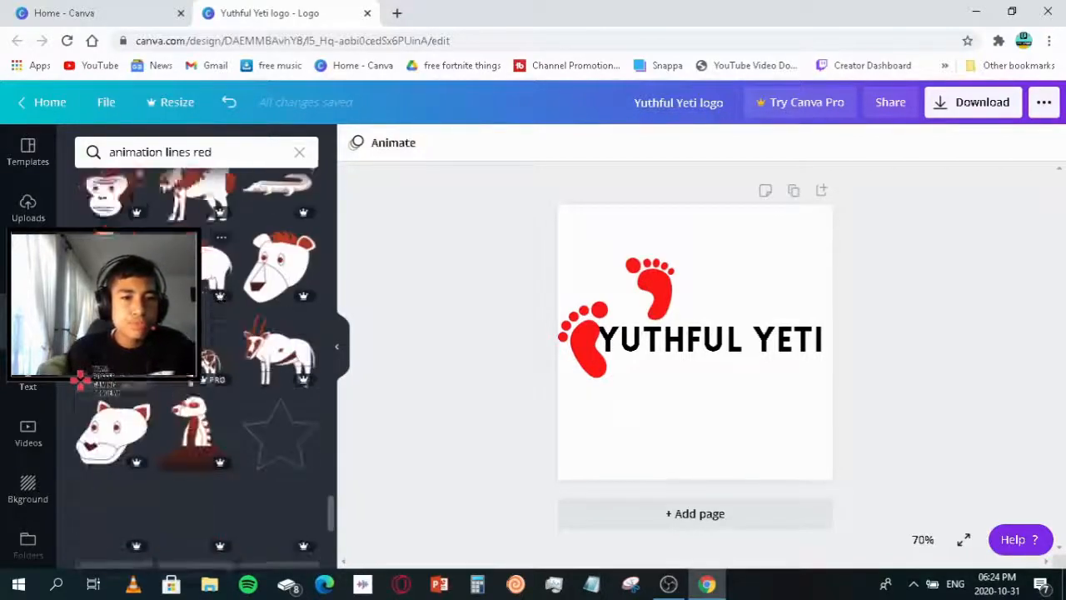
{"action": "scroll", "coordinate": [209, 379], "scroll_direction": "down", "scroll_amount": 5}
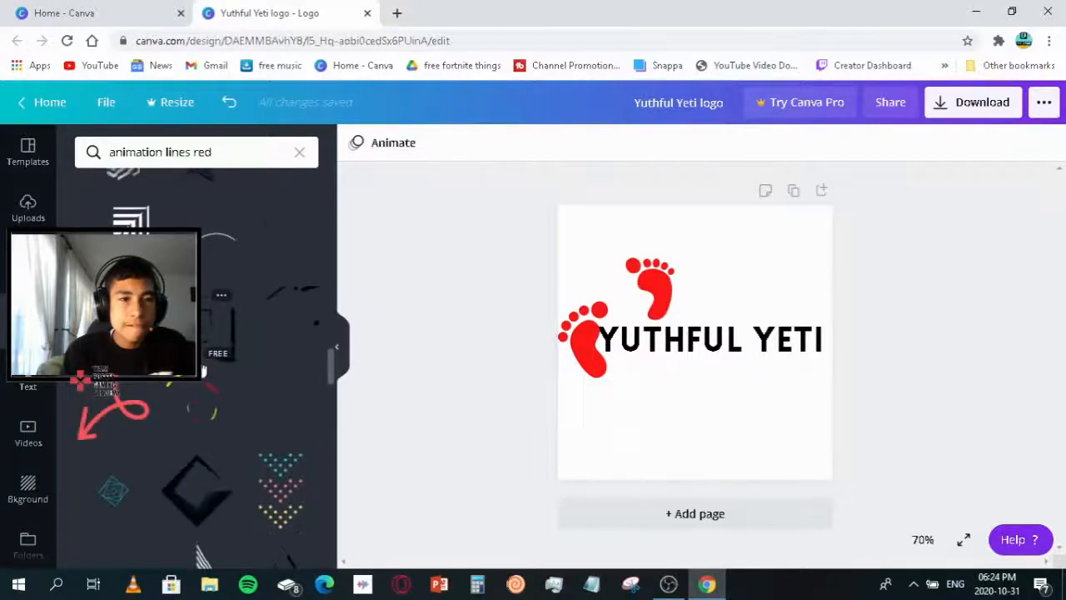
{"action": "scroll", "coordinate": [202, 375], "scroll_direction": "up", "scroll_amount": 2}
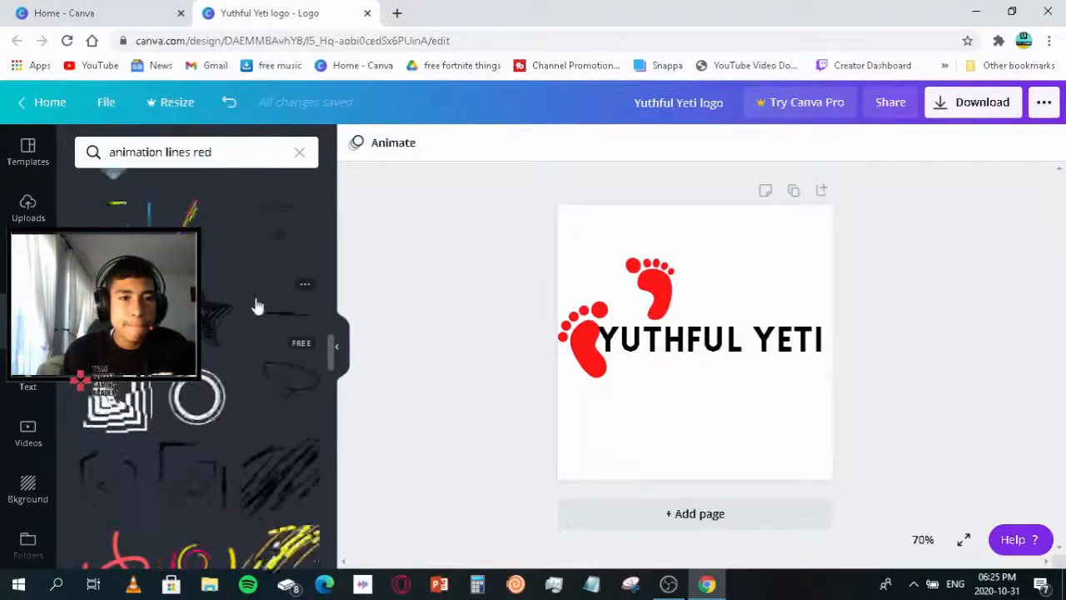
{"action": "scroll", "coordinate": [217, 321], "scroll_direction": "up", "scroll_amount": 1}
{"action": "scroll", "coordinate": [204, 321], "scroll_direction": "up", "scroll_amount": 1}
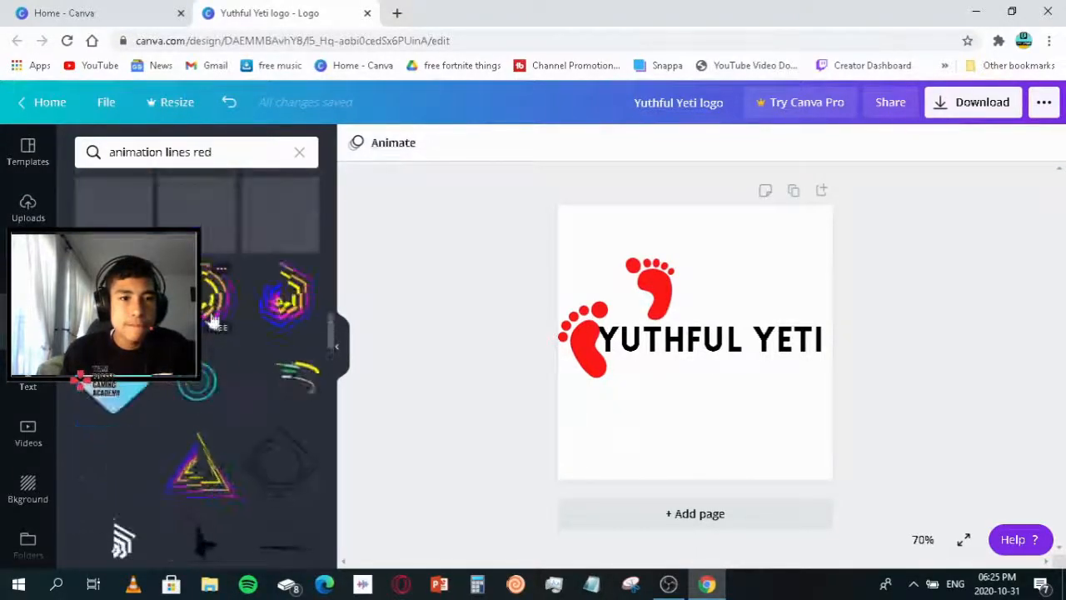
{"action": "scroll", "coordinate": [223, 378], "scroll_direction": "up", "scroll_amount": 3}
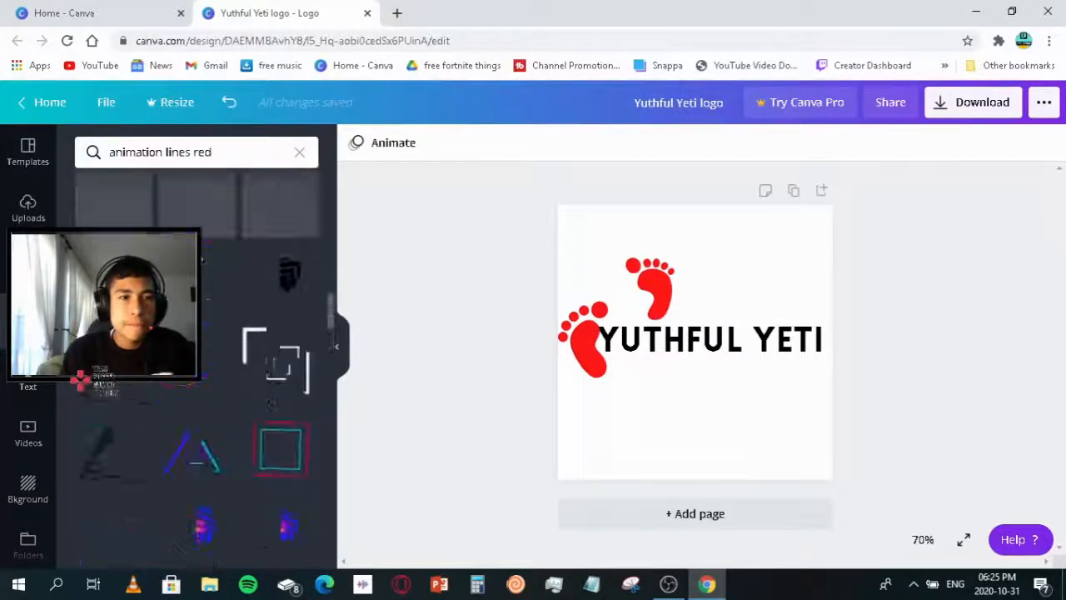
{"action": "scroll", "coordinate": [223, 309], "scroll_direction": "up", "scroll_amount": 3}
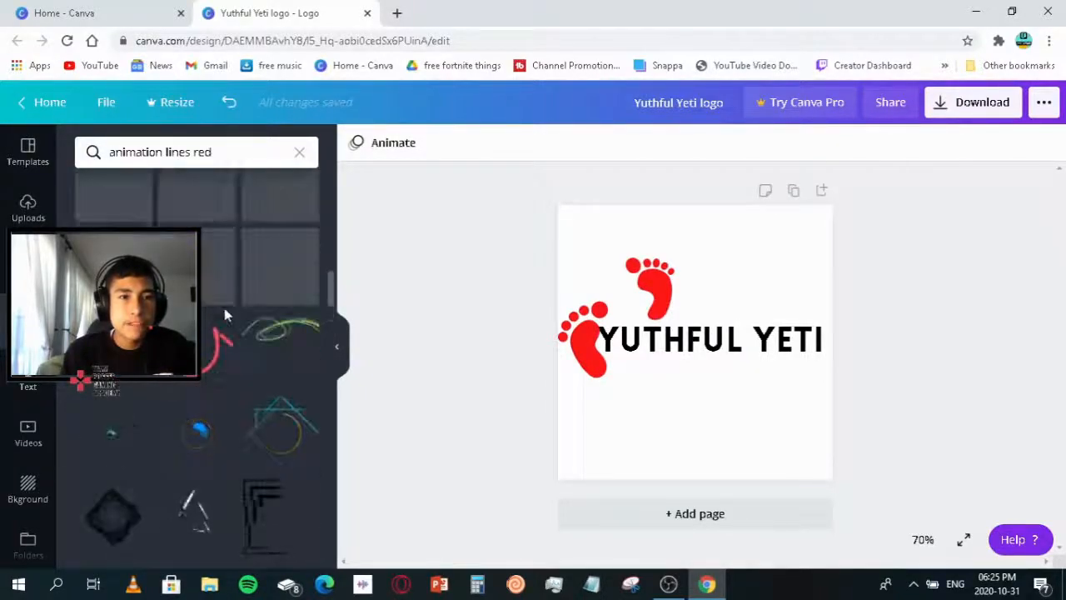
{"action": "scroll", "coordinate": [210, 286], "scroll_direction": "up", "scroll_amount": 3}
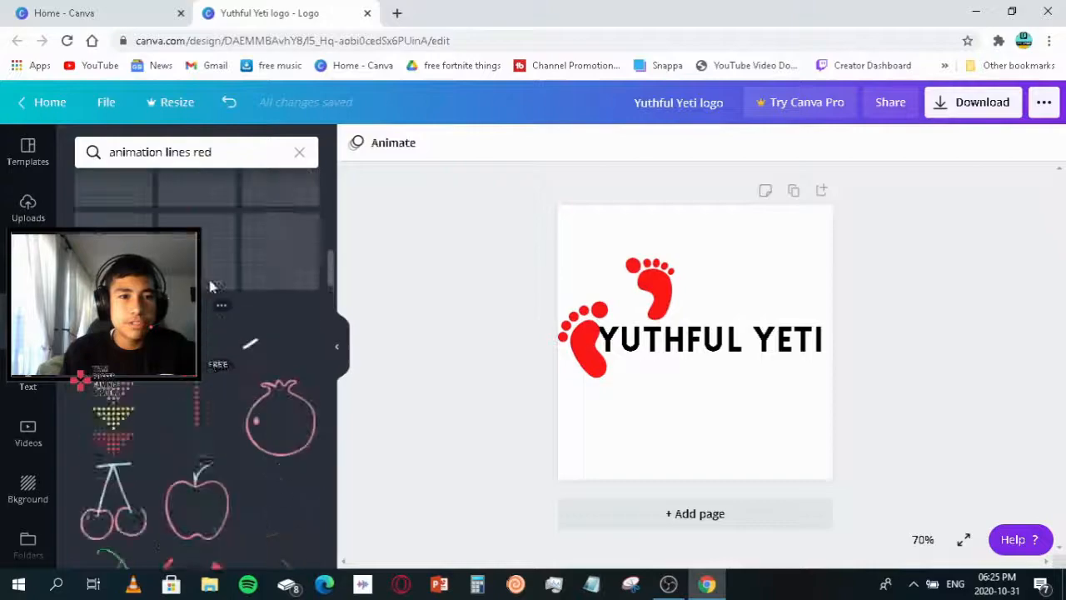
{"action": "scroll", "coordinate": [213, 328], "scroll_direction": "up", "scroll_amount": 5}
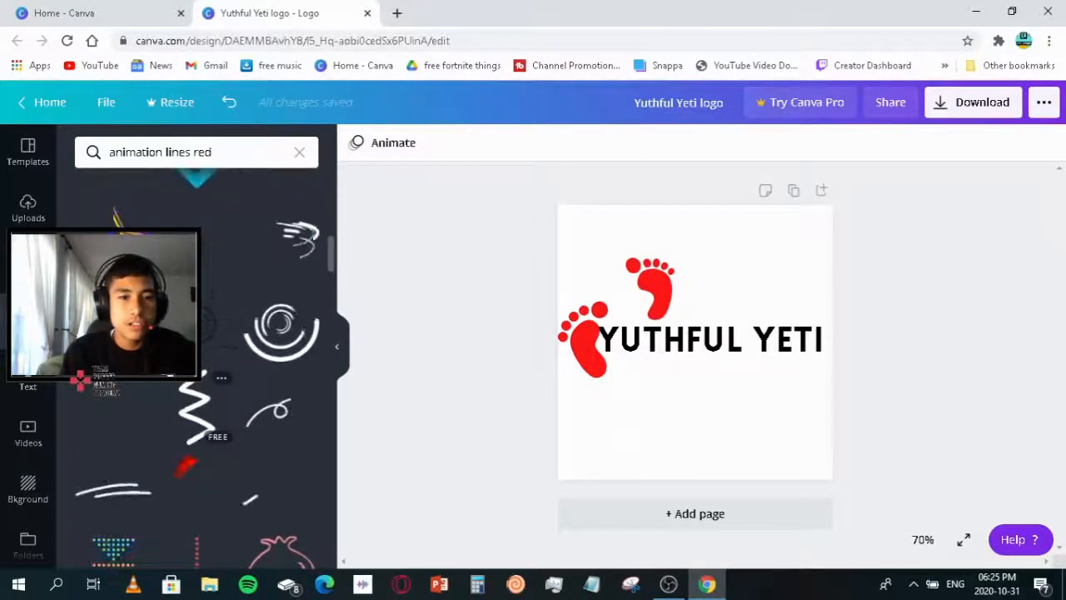
{"action": "scroll", "coordinate": [200, 359], "scroll_direction": "up", "scroll_amount": 3}
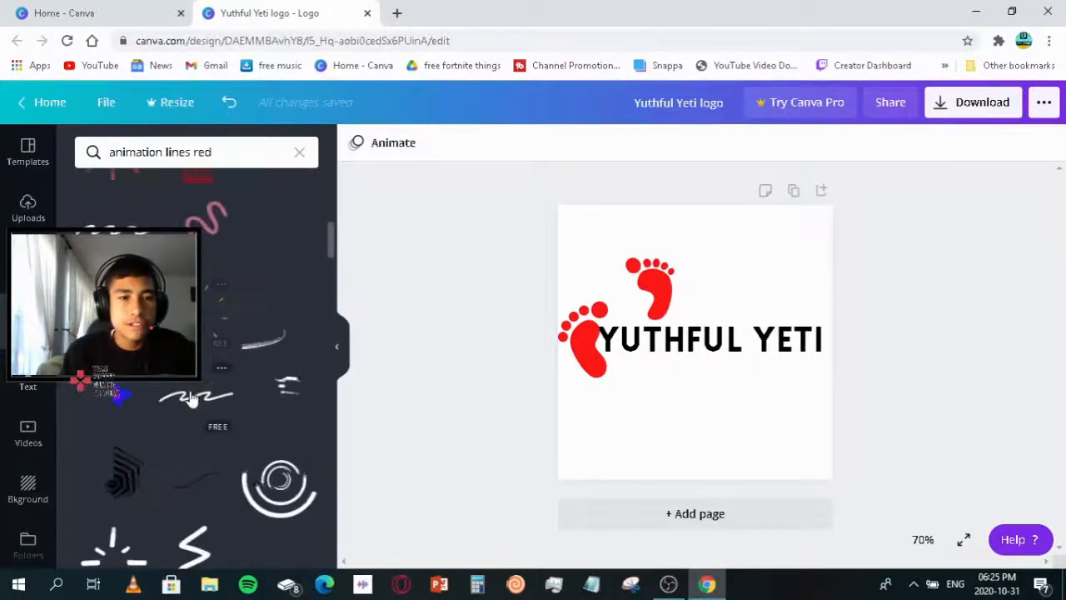
{"action": "scroll", "coordinate": [196, 391], "scroll_direction": "up", "scroll_amount": 3}
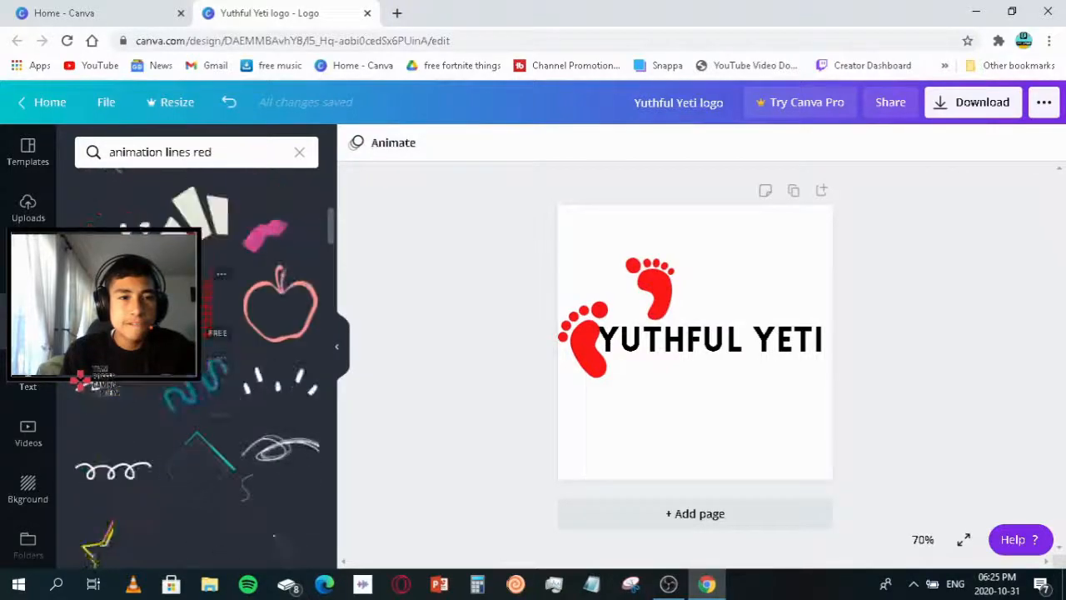
{"action": "scroll", "coordinate": [133, 392], "scroll_direction": "up", "scroll_amount": 5}
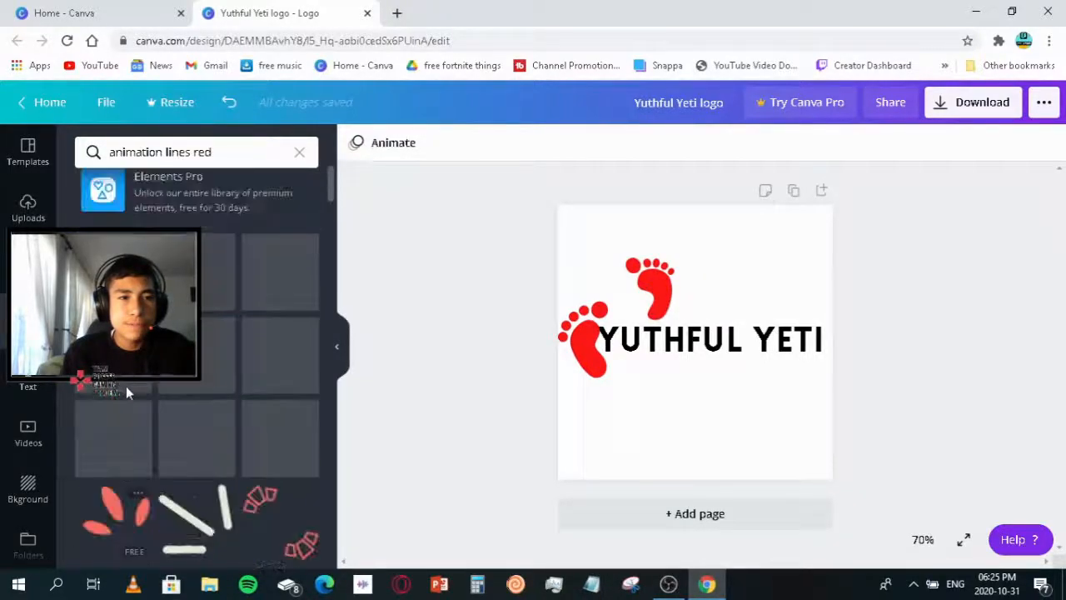
{"action": "scroll", "coordinate": [158, 408], "scroll_direction": "up", "scroll_amount": 1}
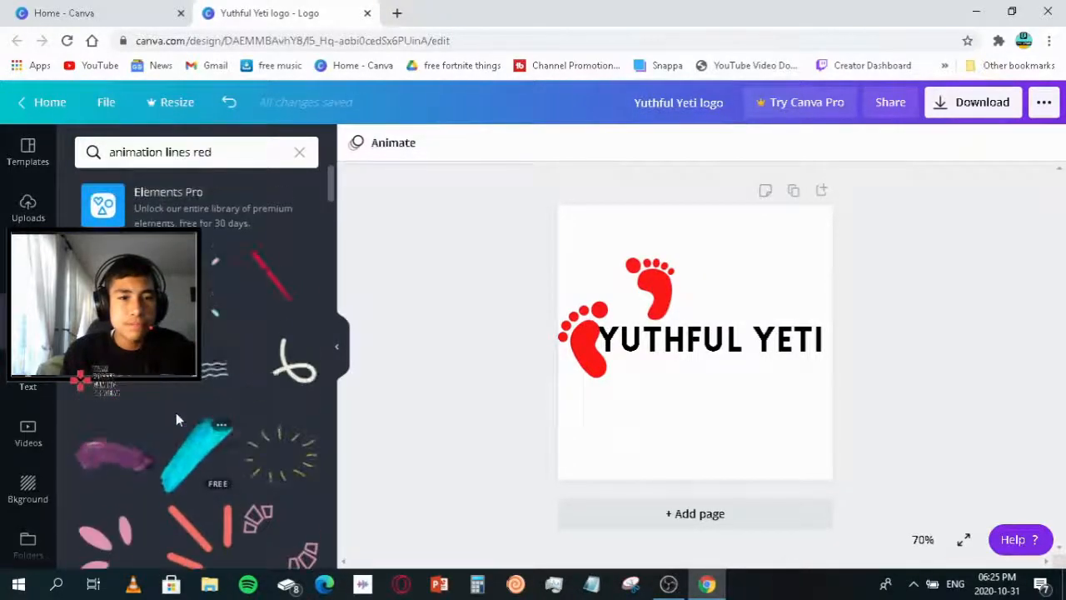
- Try the animated graphic of three red strokes, shrunk over the word YETI, and delete it from the page
{"action": "left_click", "coordinate": [280, 300]}
{"action": "left_click_drag", "start_coordinate": [791, 229], "coordinate": [710, 325]}
{"action": "left_click_drag", "start_coordinate": [671, 396], "coordinate": [762, 349]}
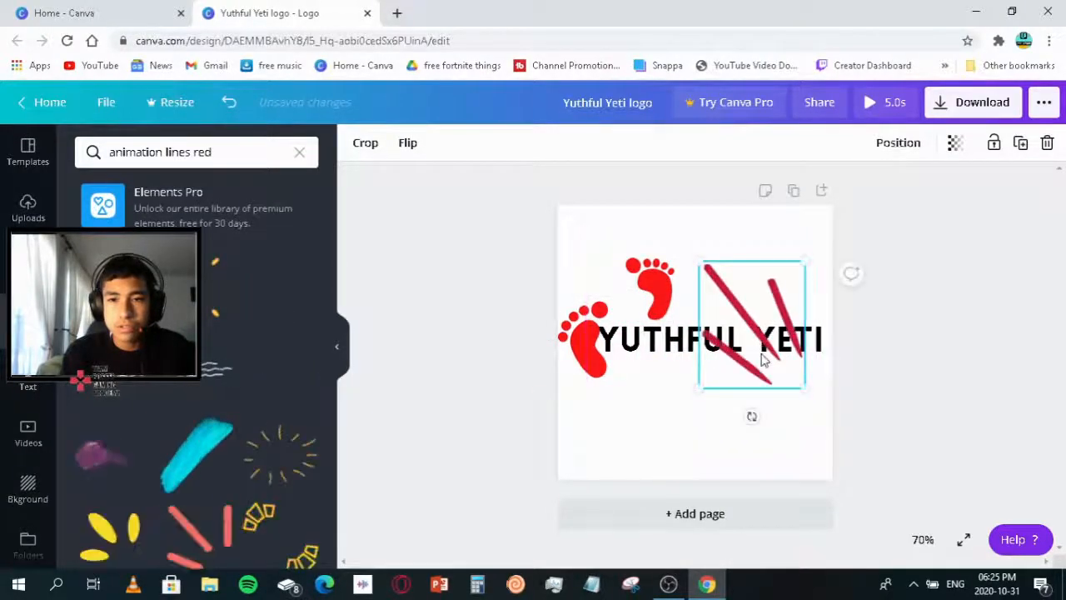
{"action": "left_click", "coordinate": [1047, 144]}
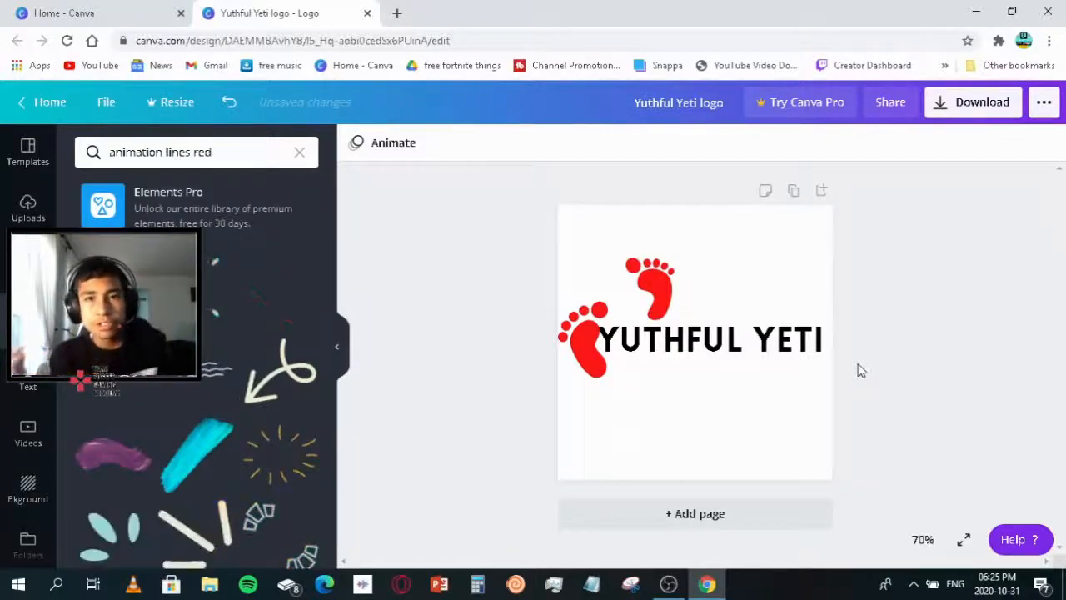
- Review the available download file types, download the logo as a PNG and dismiss the Canva Pro trial offer
{"action": "left_click", "coordinate": [969, 104]}
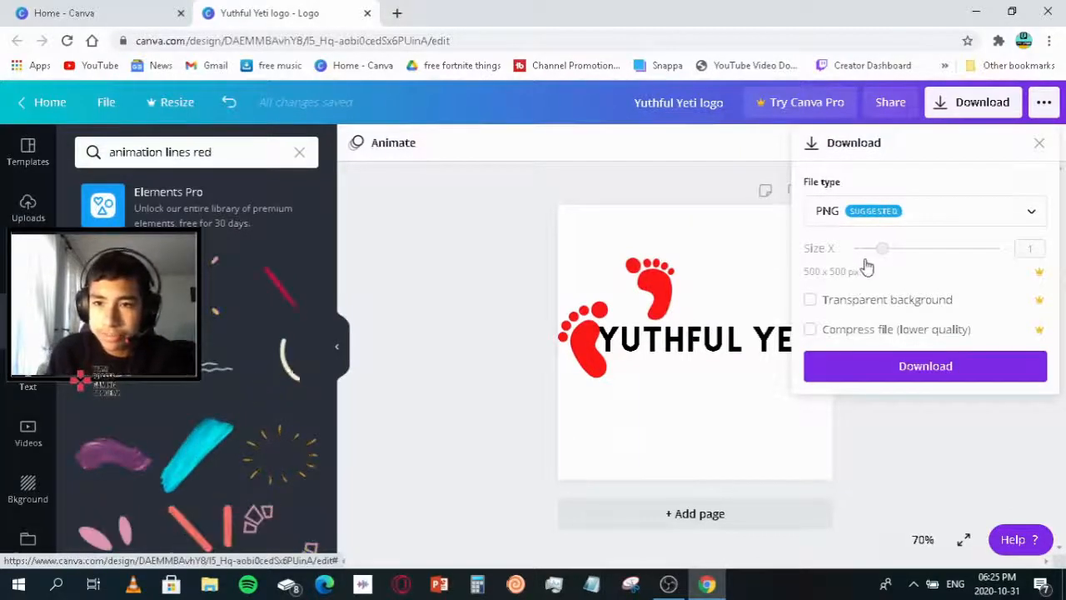
{"action": "left_click", "coordinate": [914, 217]}
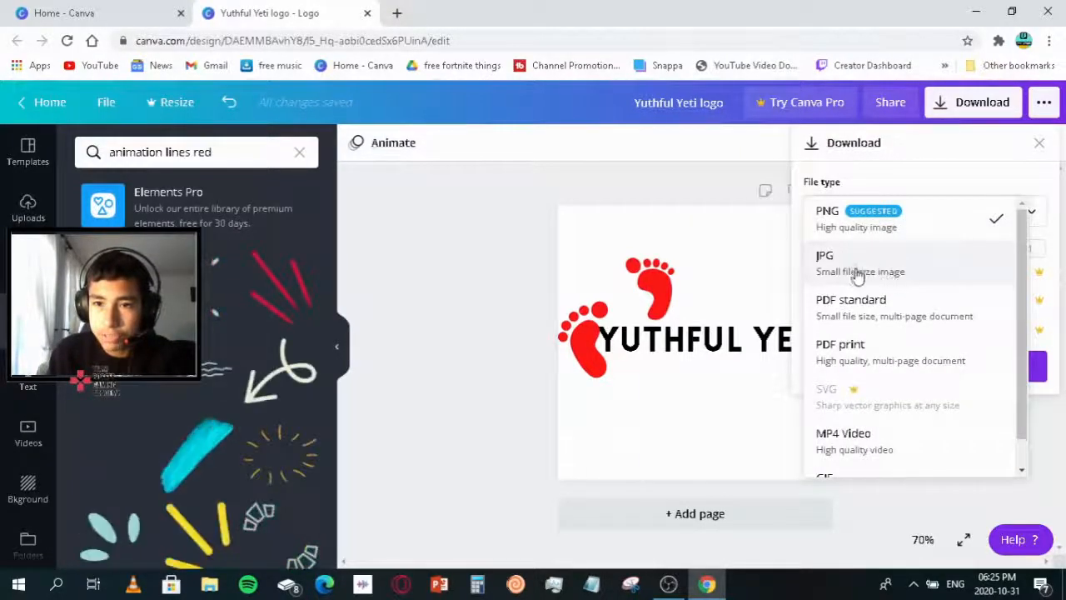
{"action": "scroll", "coordinate": [897, 298], "scroll_direction": "down", "scroll_amount": 1}
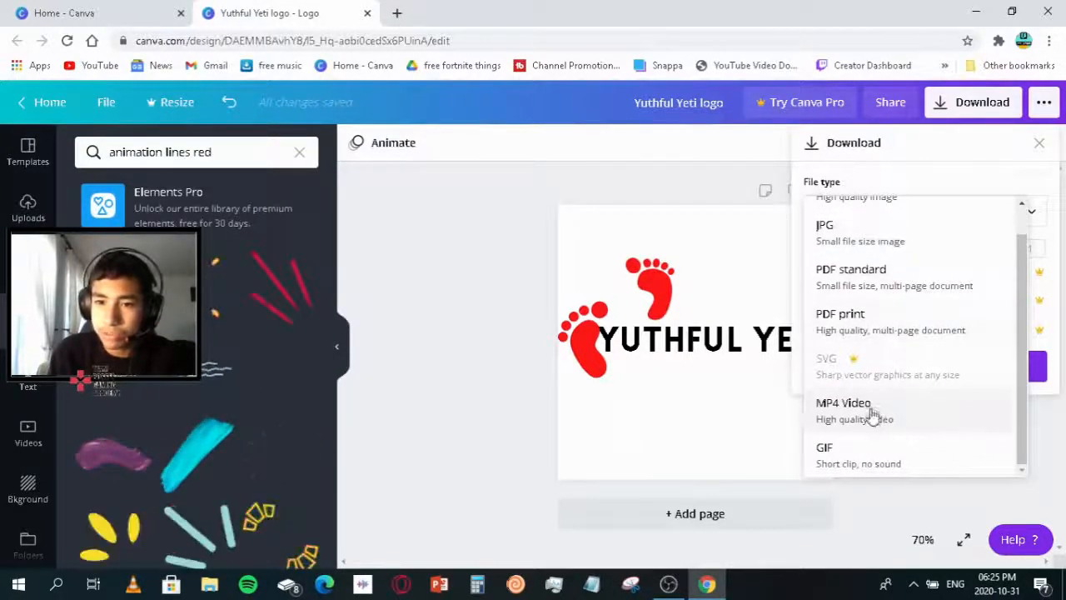
{"action": "scroll", "coordinate": [875, 400], "scroll_direction": "up", "scroll_amount": 1}
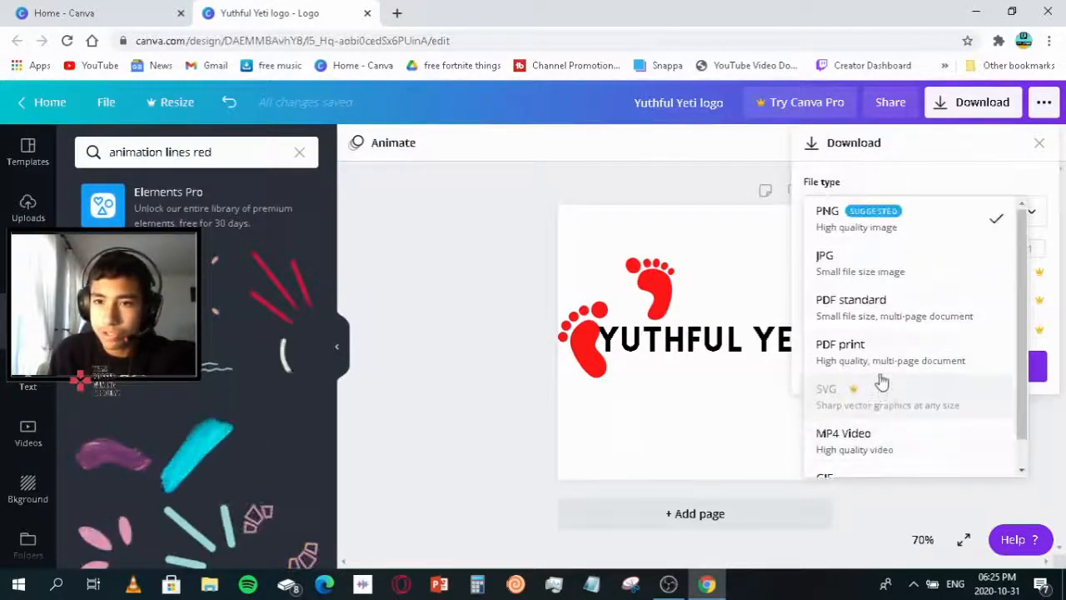
{"action": "left_click", "coordinate": [904, 228]}
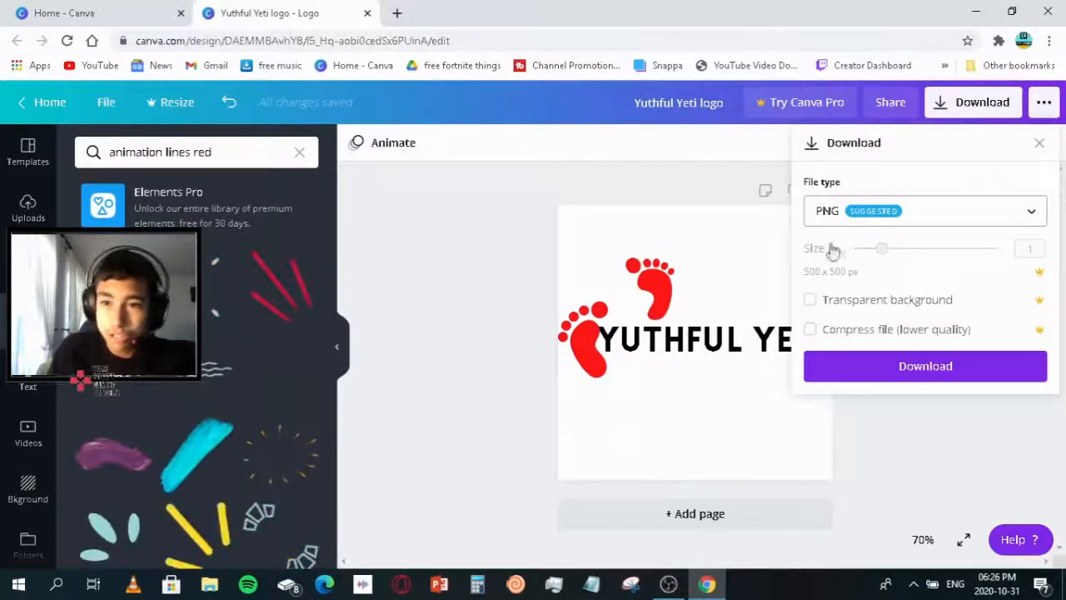
{"action": "left_click", "coordinate": [979, 367]}
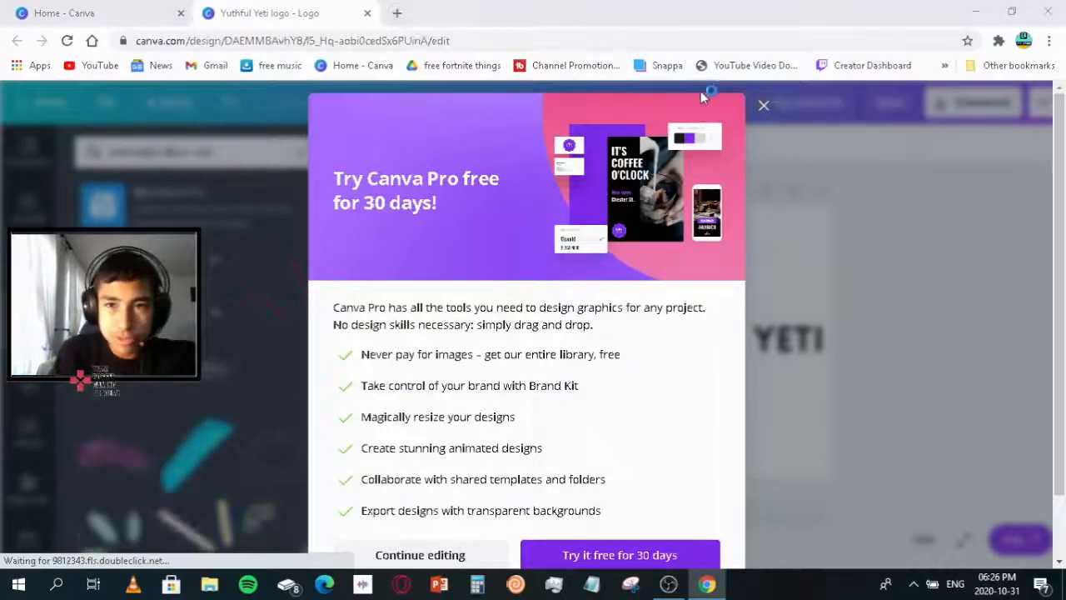
{"action": "left_click", "coordinate": [763, 106]}
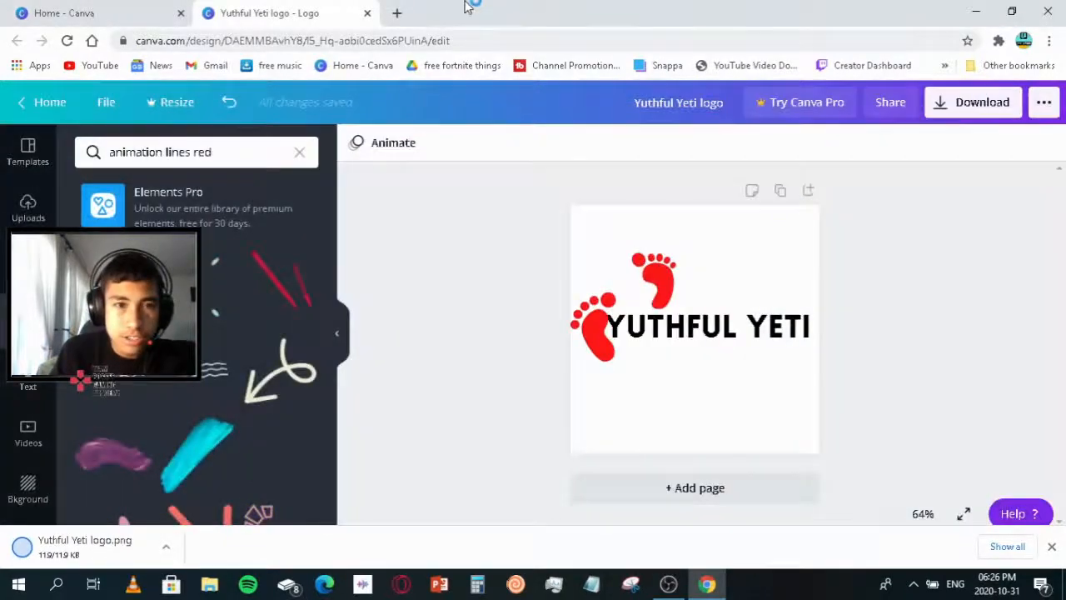
- Open the LunaPic online photo editor from the browser bookmarks in a new tab
{"action": "left_click", "coordinate": [398, 11]}
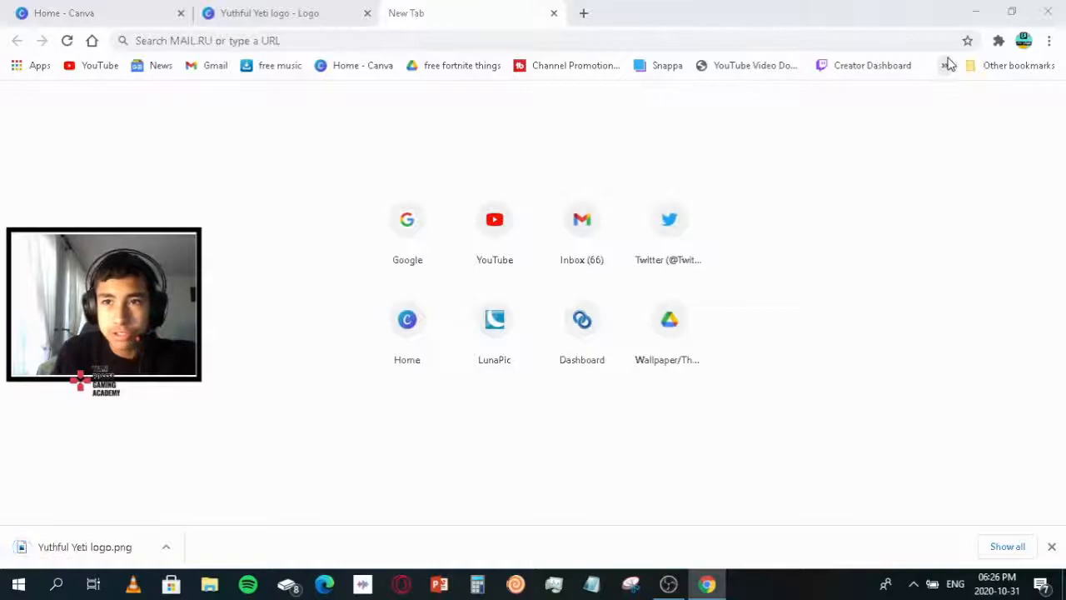
{"action": "left_click", "coordinate": [946, 65]}
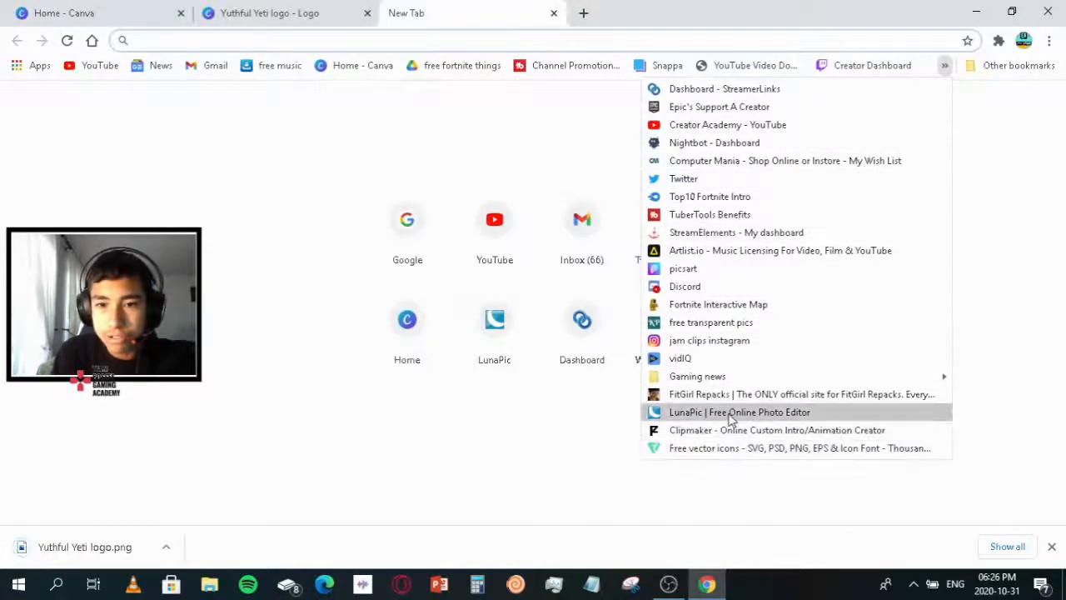
{"action": "key", "text": "super+e"}
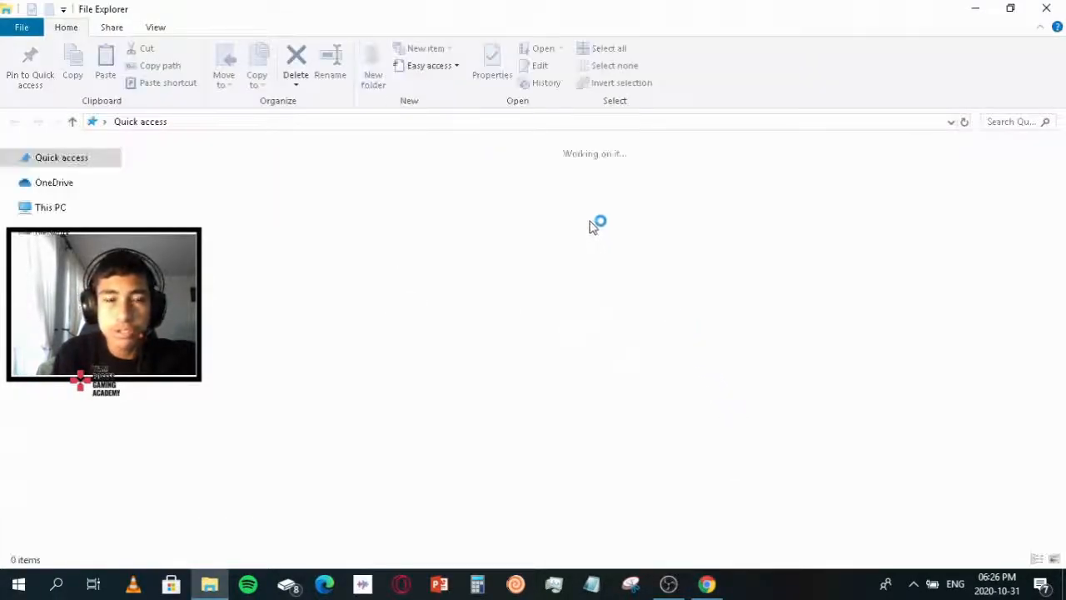
{"action": "left_click", "coordinate": [976, 11]}
{"action": "left_click", "coordinate": [945, 65]}
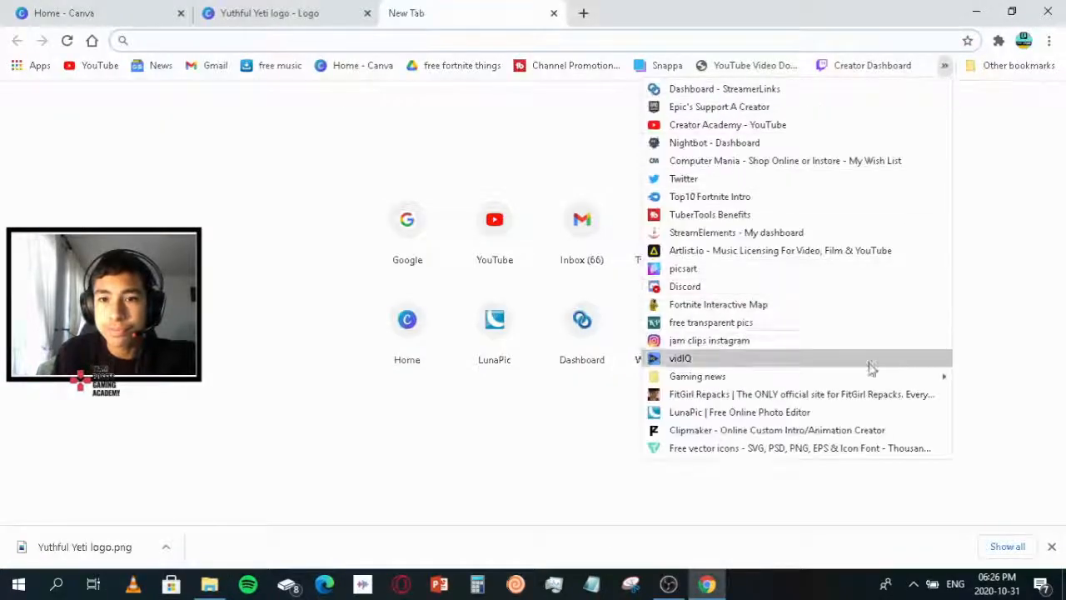
{"action": "left_click", "coordinate": [795, 410]}
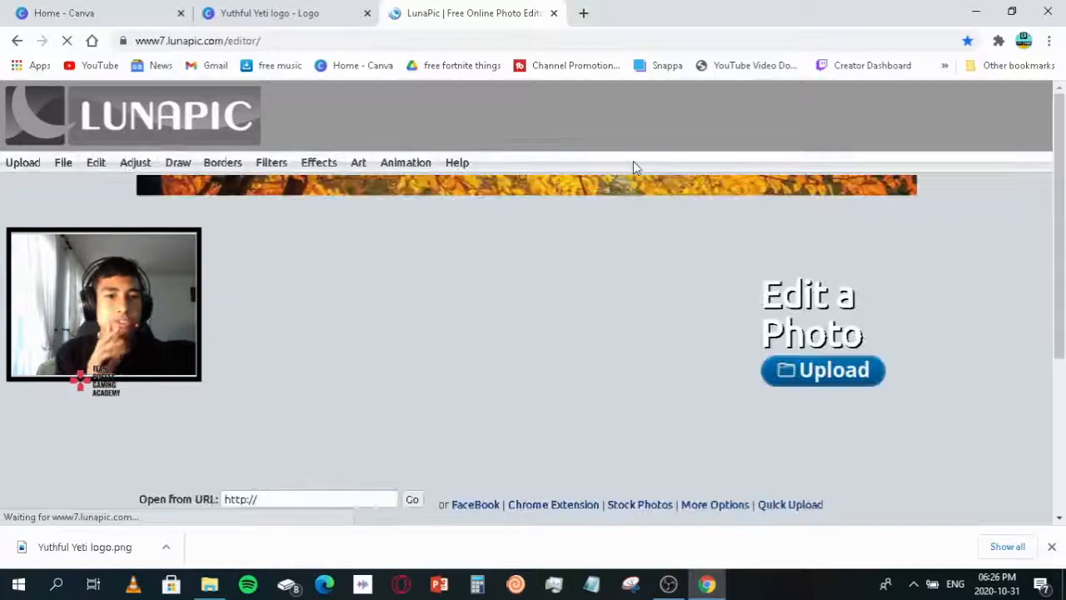
- Upload the "Yuthful Yeti logo" image from the Downloads folder to LunaPic for editing
{"action": "mouse_move", "coordinate": [321, 163]}
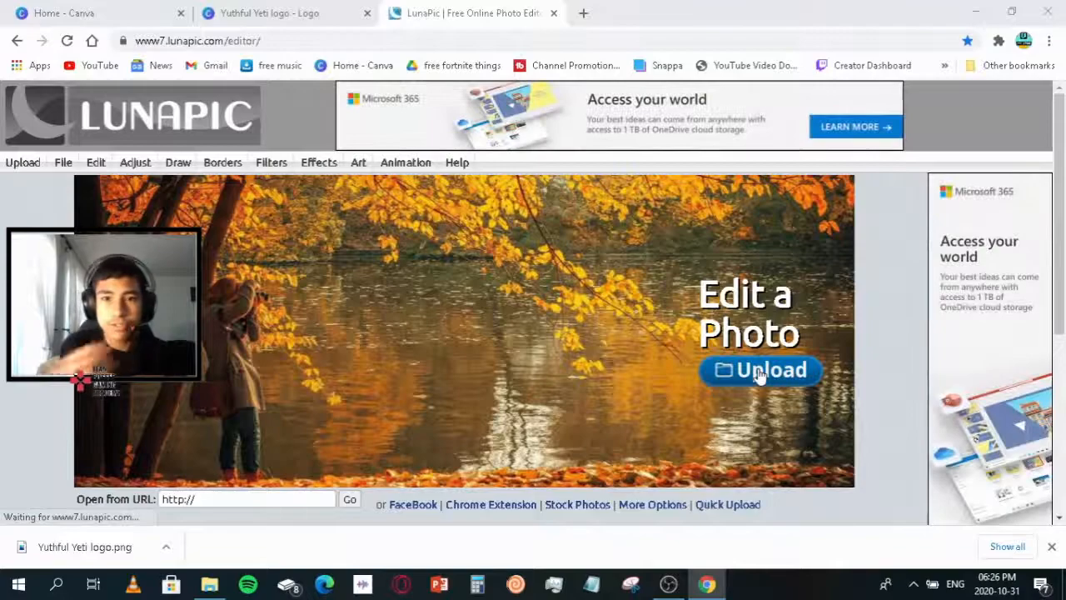
{"action": "left_click", "coordinate": [760, 372]}
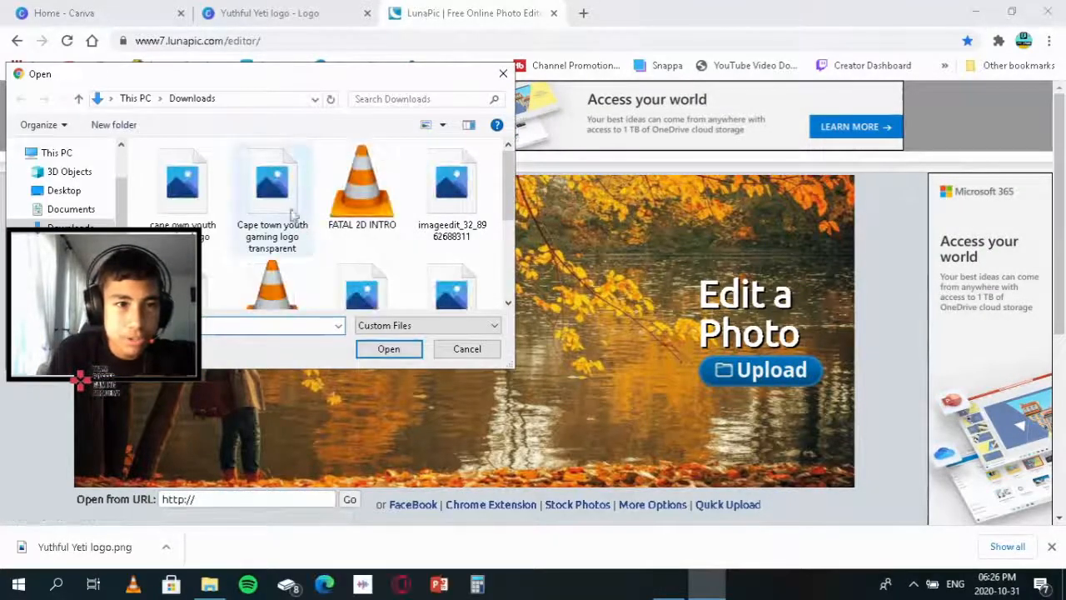
{"action": "left_click_drag", "start_coordinate": [510, 183], "coordinate": [505, 265]}
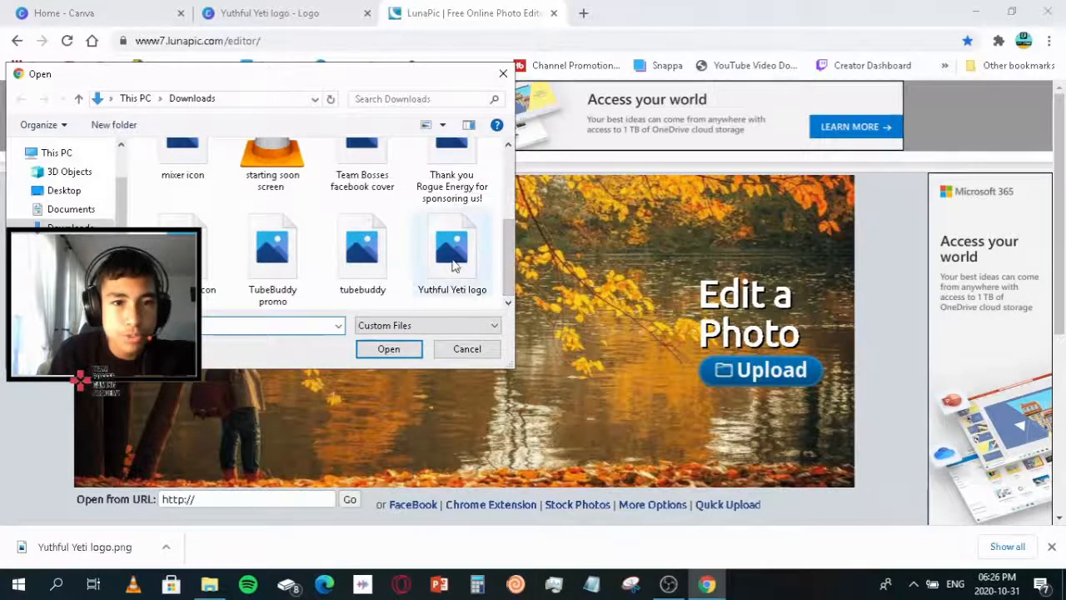
{"action": "left_click", "coordinate": [452, 250]}
{"action": "left_click", "coordinate": [370, 351]}
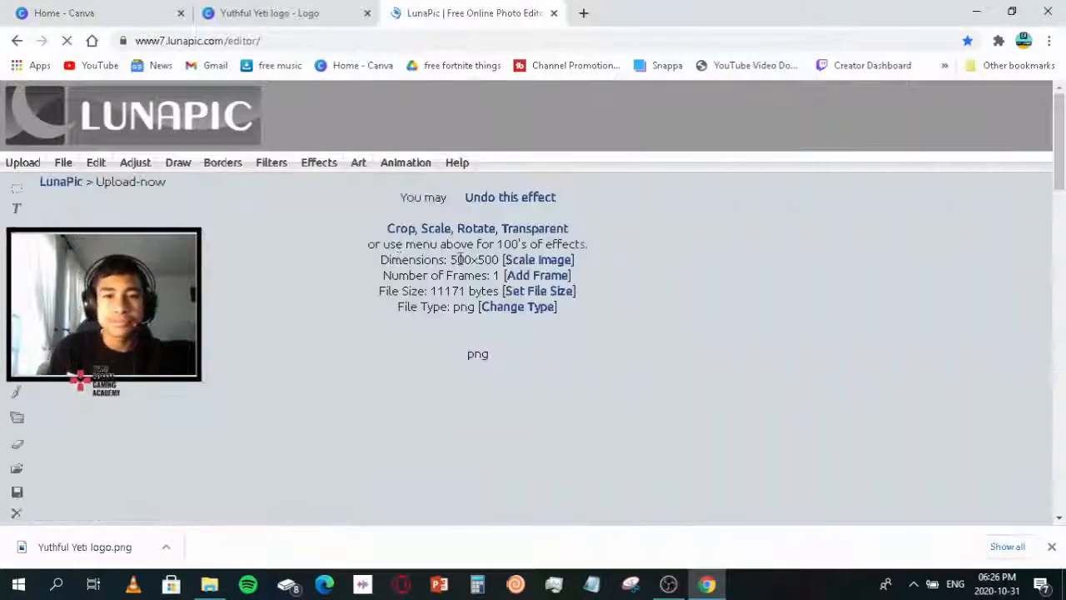
- Make the white background around the footprints and YUTHFUL YETI text transparent with the Transparent Background tool
{"action": "scroll", "coordinate": [426, 283], "scroll_direction": "down", "scroll_amount": 8}
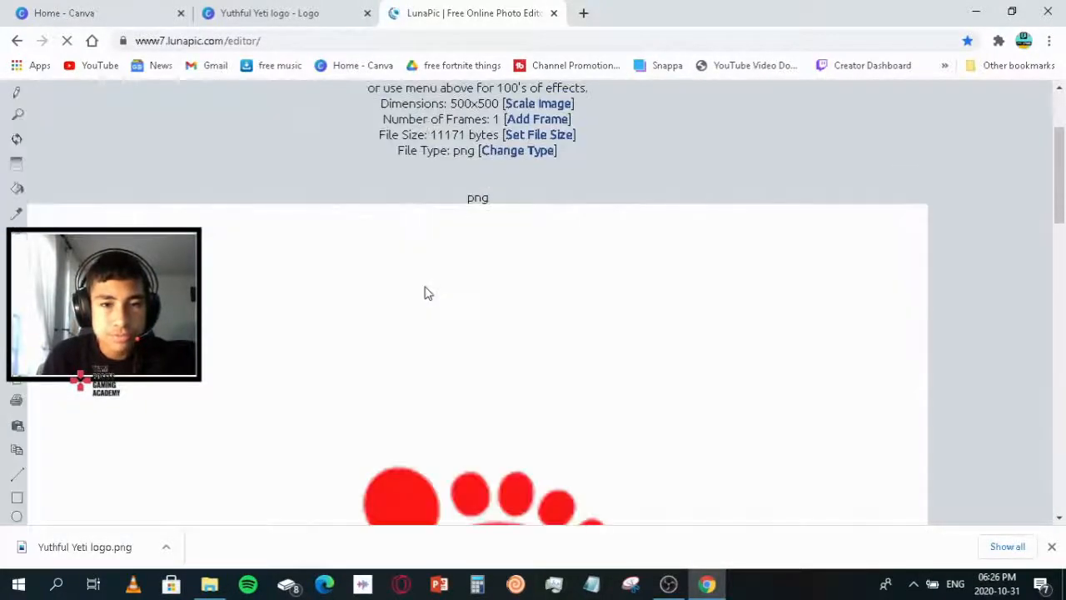
{"action": "scroll", "coordinate": [427, 293], "scroll_direction": "down", "scroll_amount": 2}
{"action": "scroll", "coordinate": [419, 294], "scroll_direction": "up", "scroll_amount": 8}
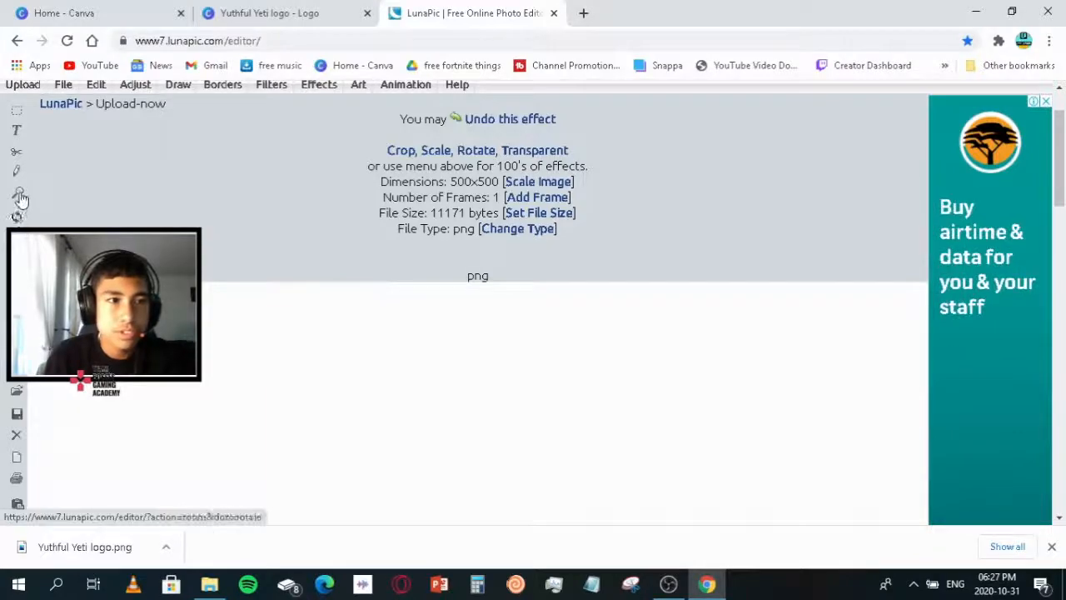
{"action": "scroll", "coordinate": [175, 200], "scroll_direction": "up", "scroll_amount": 1}
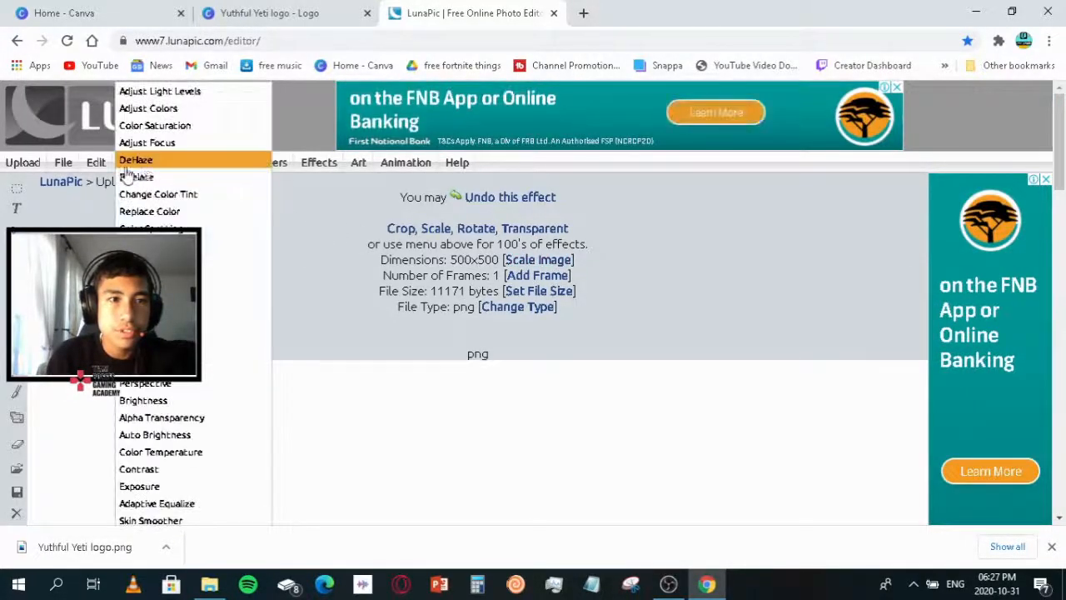
{"action": "mouse_move", "coordinate": [93, 166]}
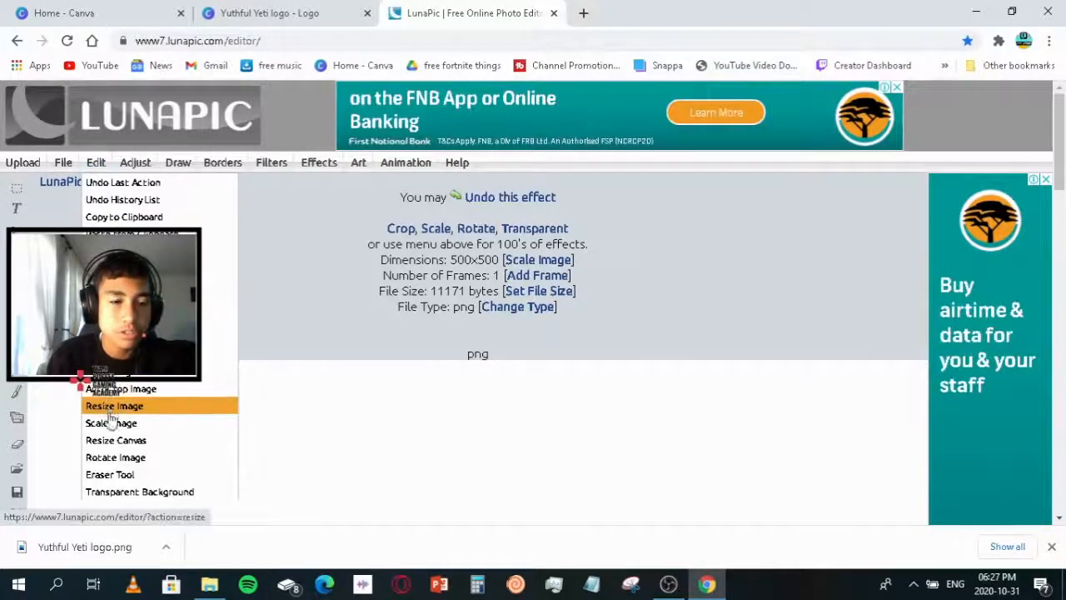
{"action": "left_click", "coordinate": [164, 494]}
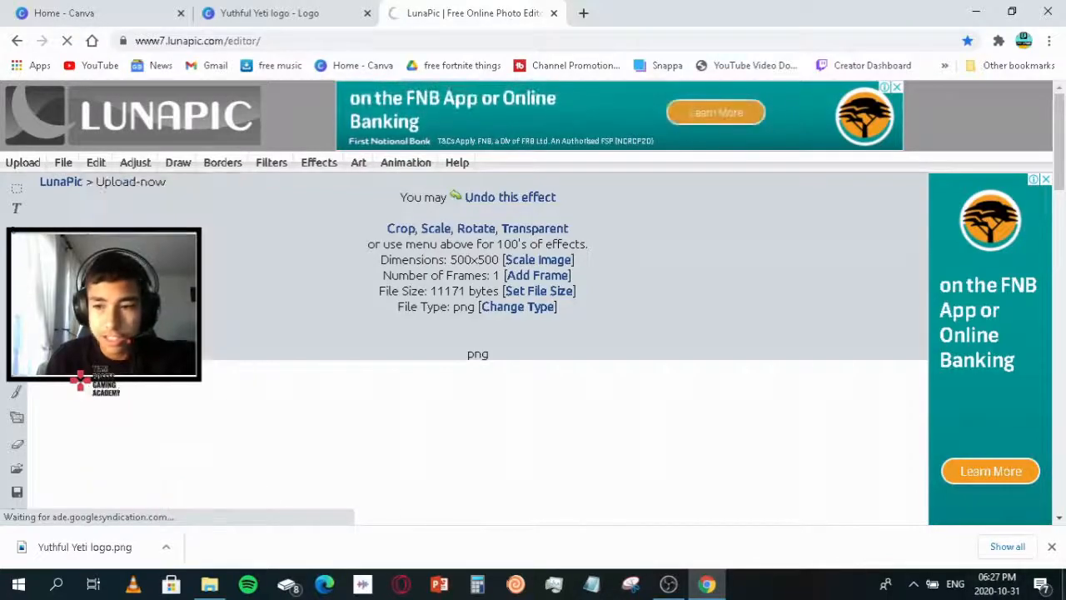
{"action": "scroll", "coordinate": [480, 329], "scroll_direction": "down", "scroll_amount": 2}
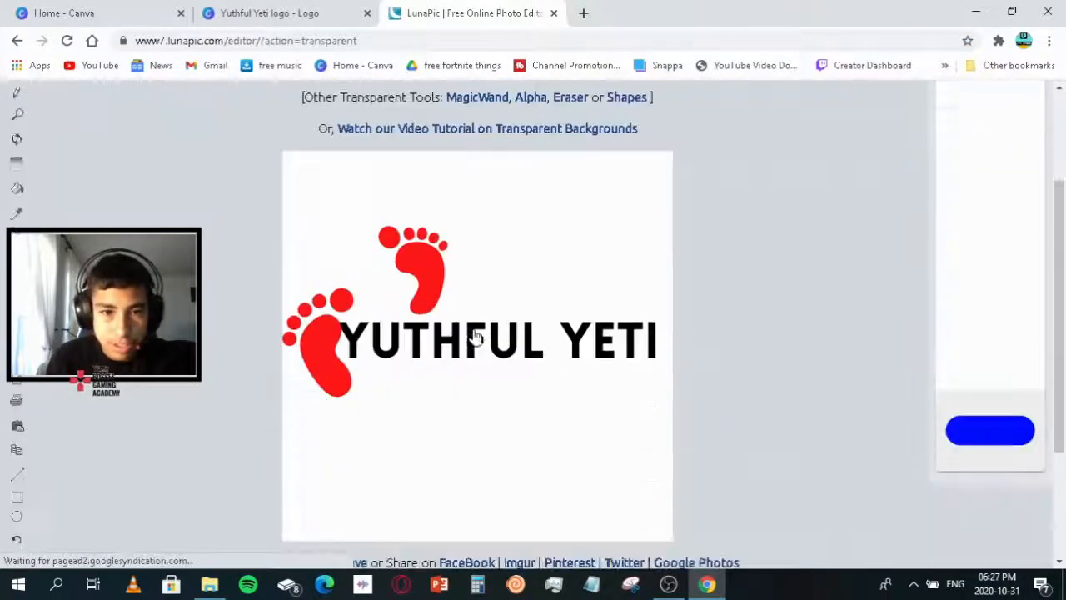
{"action": "left_click", "coordinate": [497, 197]}
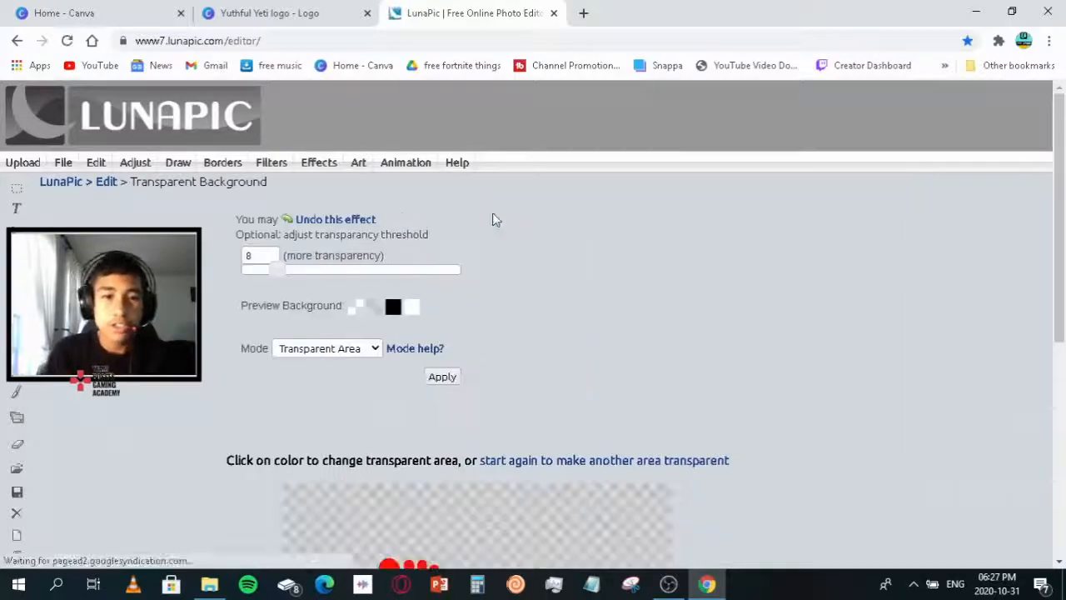
{"action": "scroll", "coordinate": [493, 221], "scroll_direction": "down", "scroll_amount": 5}
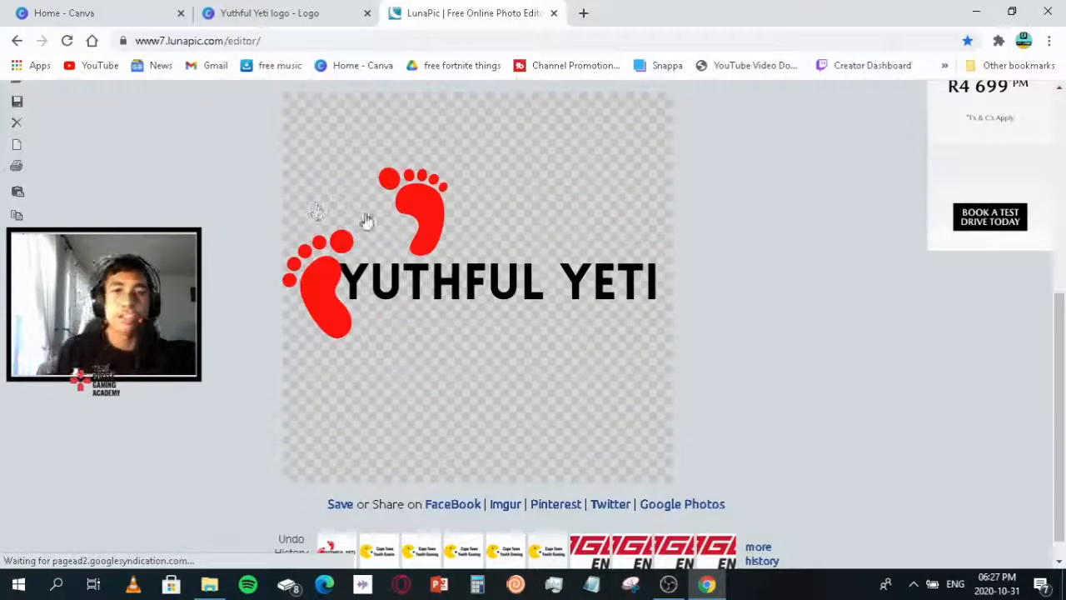
{"action": "scroll", "coordinate": [367, 220], "scroll_direction": "up", "scroll_amount": 1}
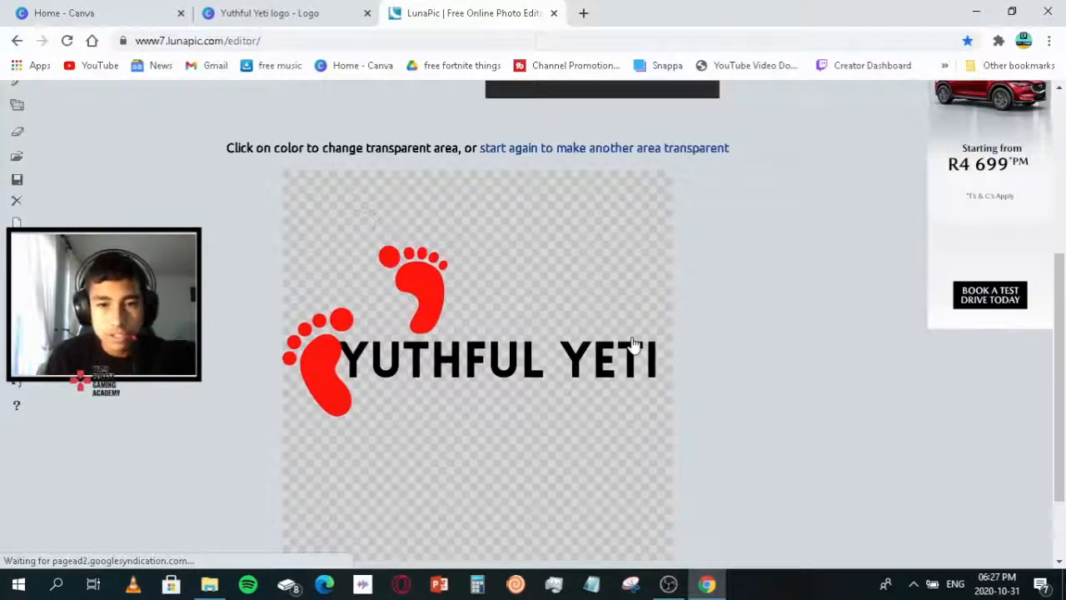
- Apply the transparent background effect to the logo
{"action": "left_click", "coordinate": [578, 150]}
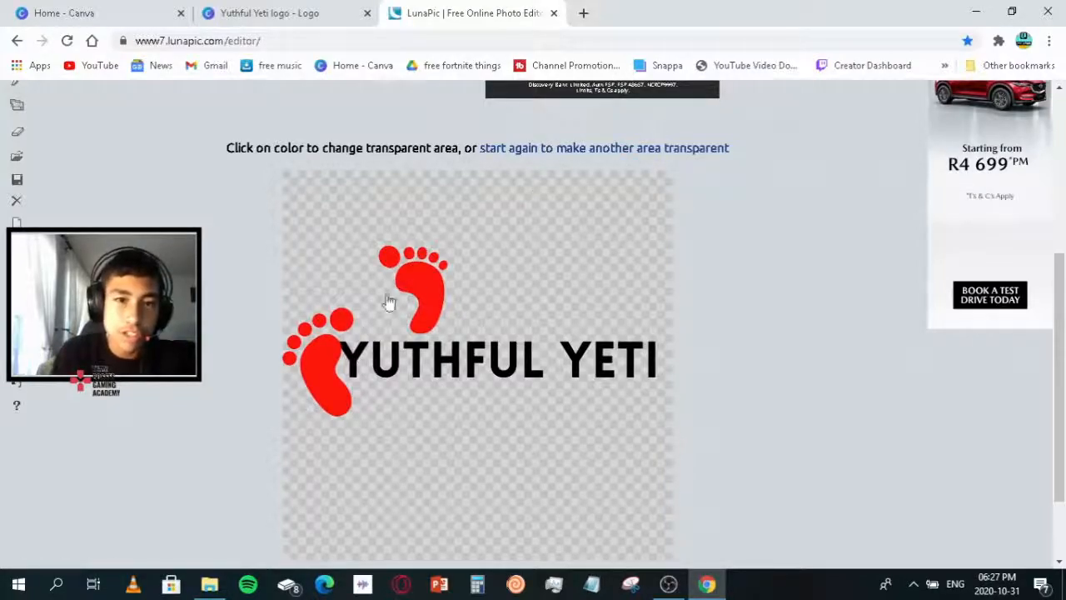
{"action": "scroll", "coordinate": [528, 253], "scroll_direction": "up", "scroll_amount": 4}
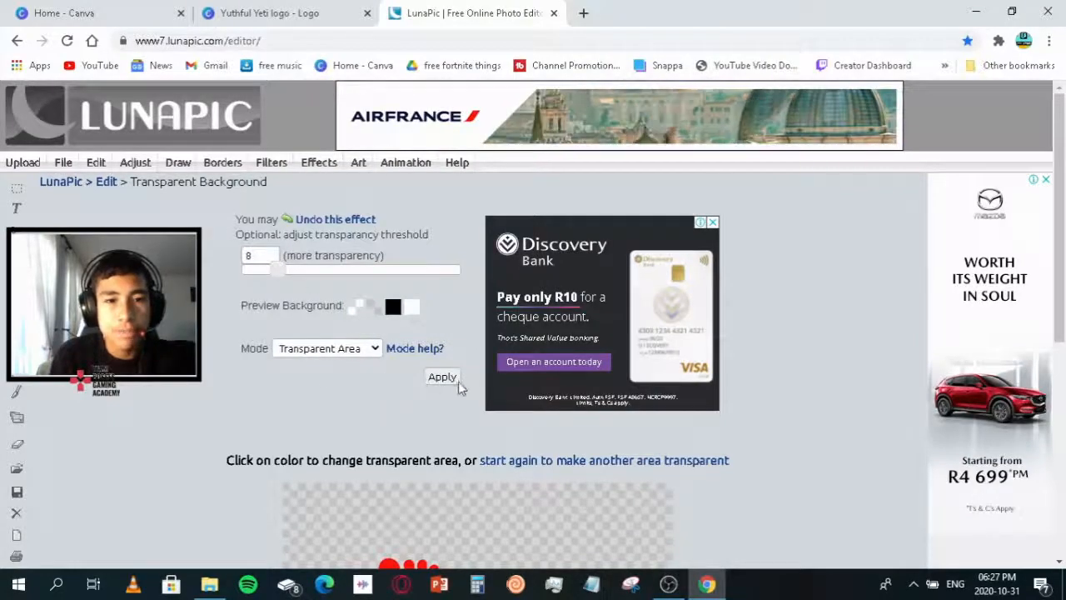
{"action": "left_click", "coordinate": [442, 376]}
{"action": "scroll", "coordinate": [312, 166], "scroll_direction": "down", "scroll_amount": 5}
{"action": "scroll", "coordinate": [191, 210], "scroll_direction": "up", "scroll_amount": 6}
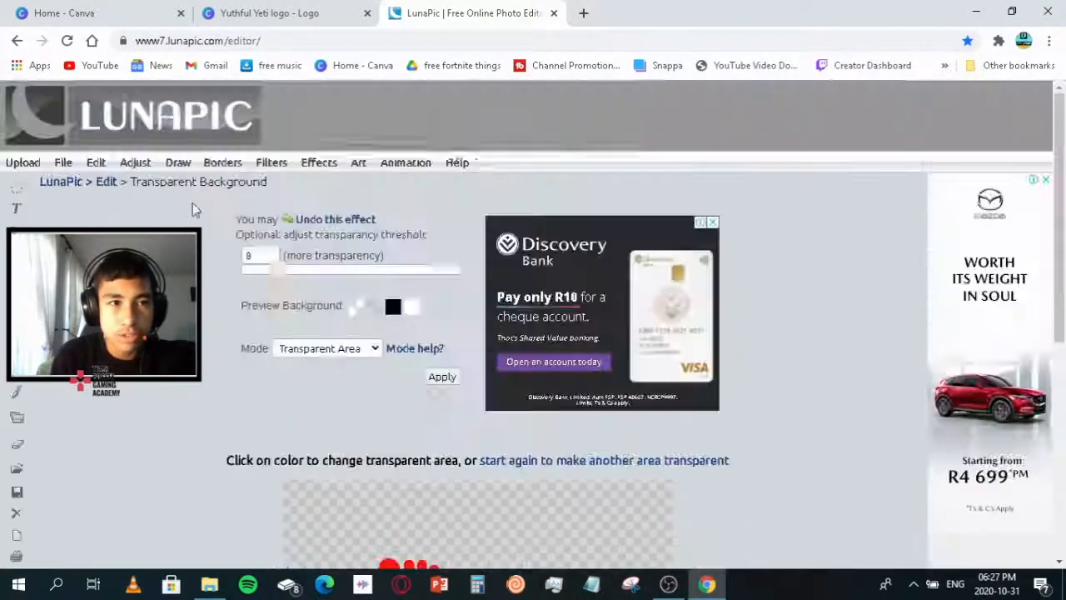
- Save the transparent logo to the computer as a PNG
{"action": "mouse_move", "coordinate": [66, 167]}
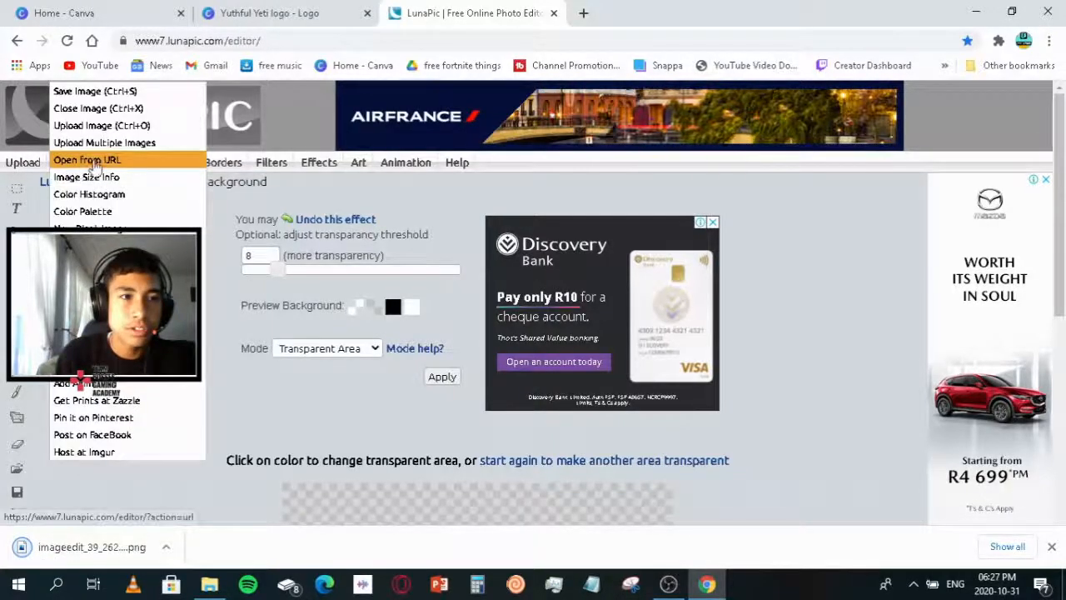
{"action": "left_click", "coordinate": [92, 91]}
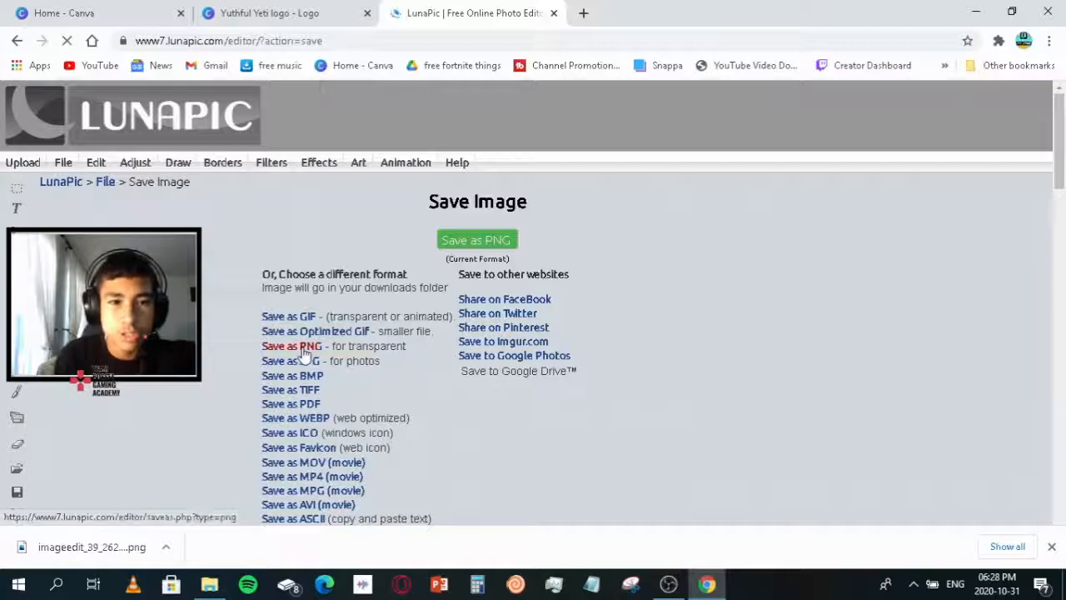
{"action": "scroll", "coordinate": [346, 275], "scroll_direction": "down", "scroll_amount": 2}
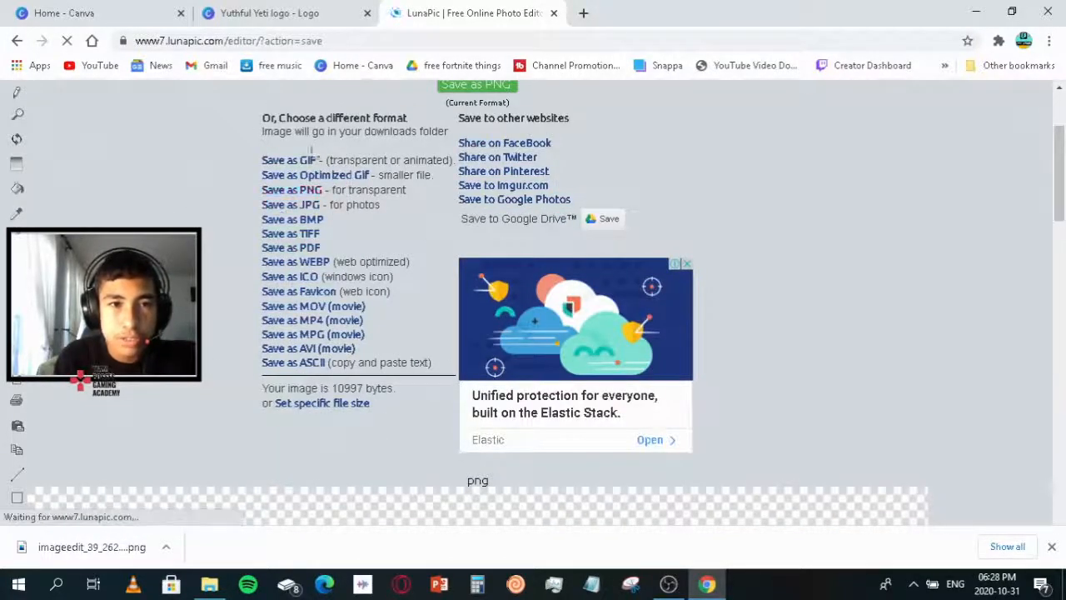
{"action": "left_click", "coordinate": [297, 191]}
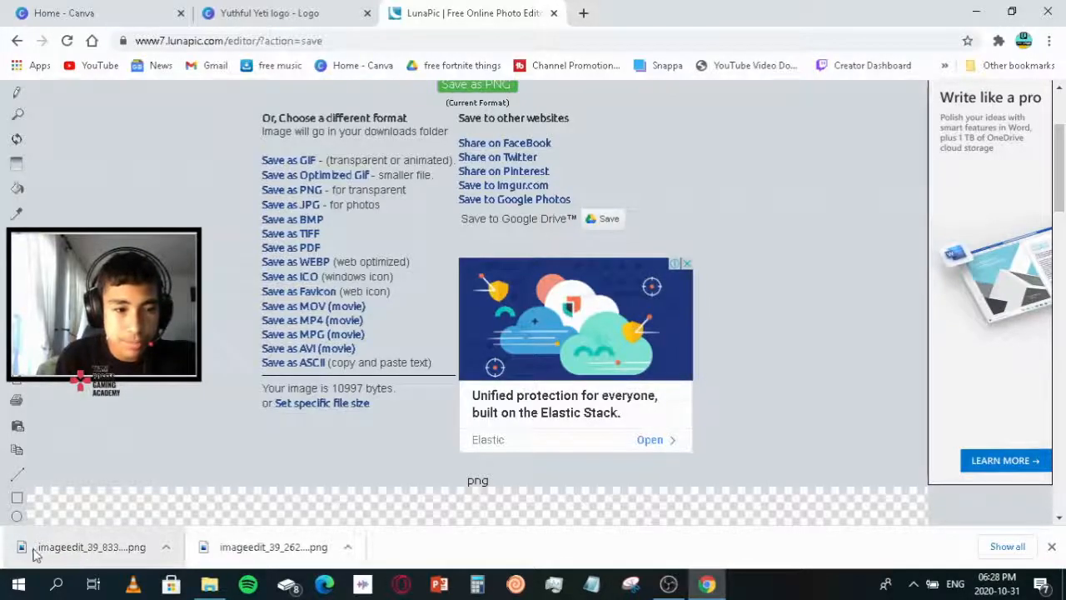
- Switch to File Explorer and open the Downloads folder holding the saved logo images
{"action": "left_click", "coordinate": [208, 587]}
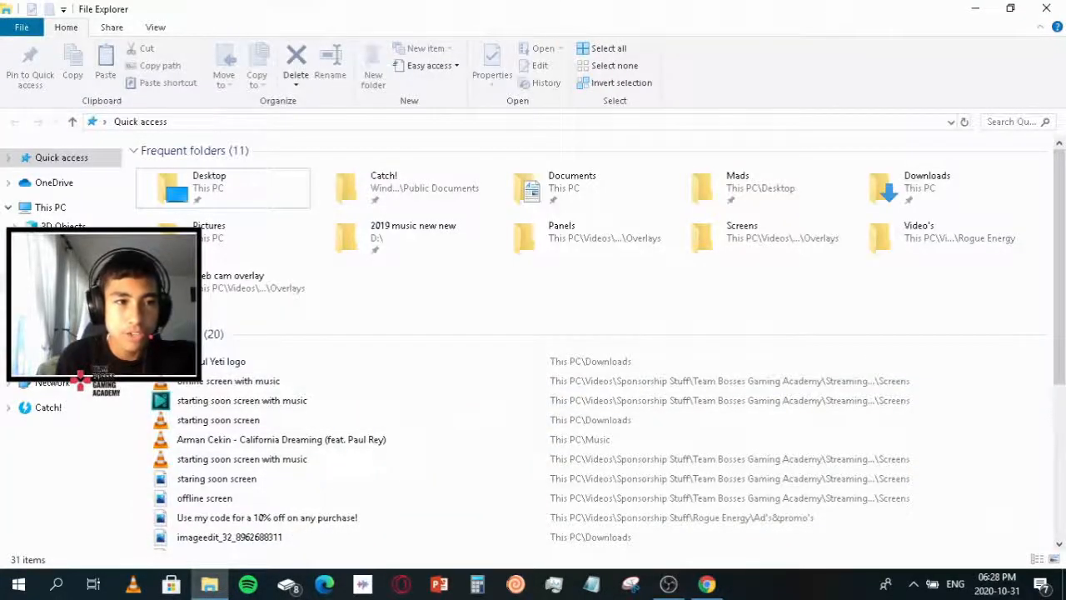
{"action": "double_click", "coordinate": [927, 185]}
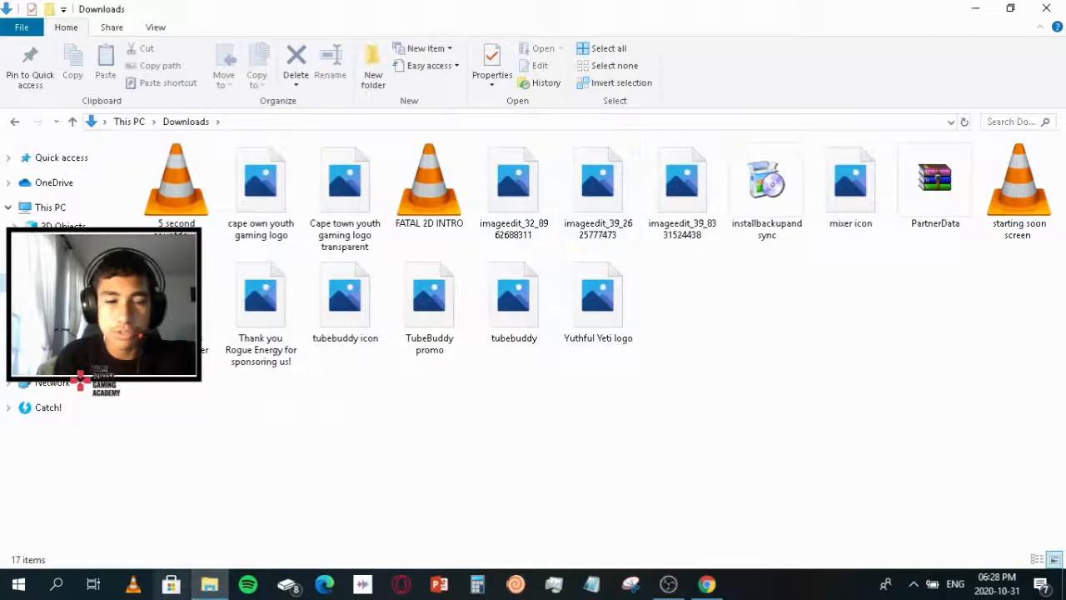
{"action": "left_click", "coordinate": [706, 583]}
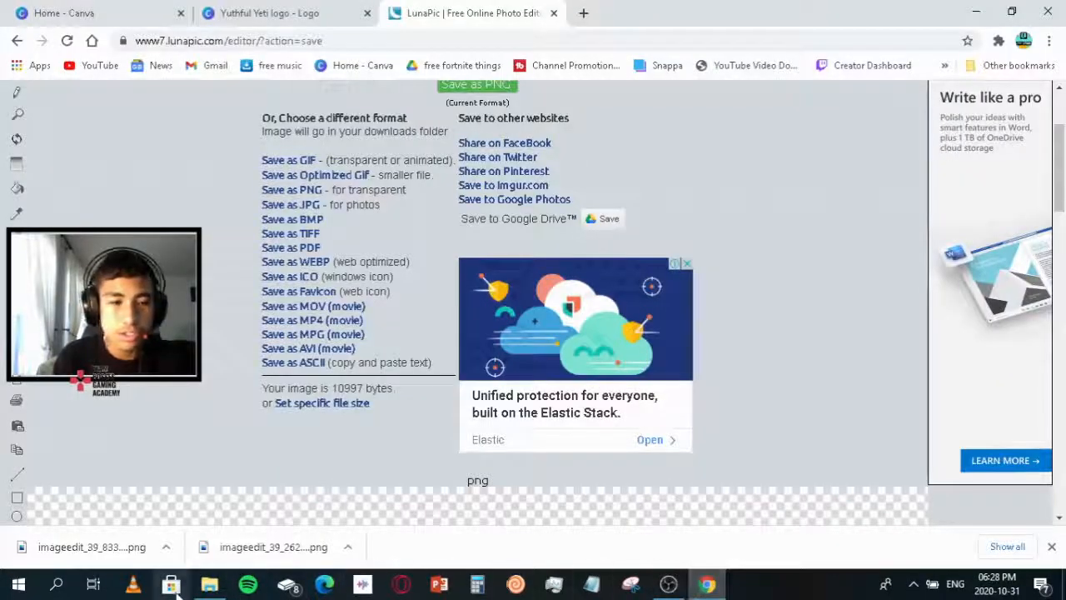
{"action": "mouse_move", "coordinate": [210, 585]}
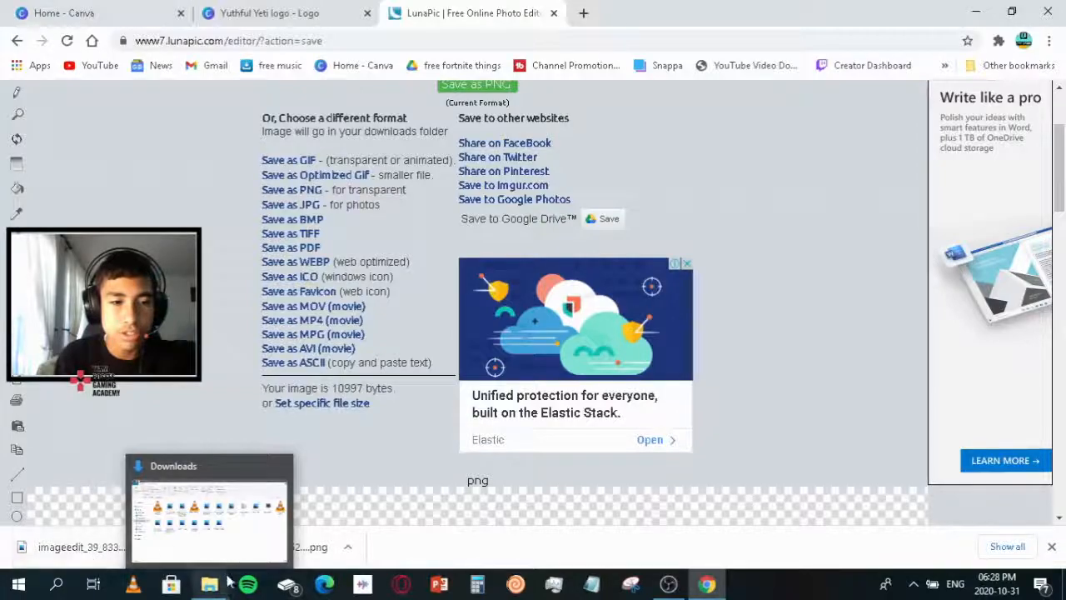
{"action": "left_click", "coordinate": [214, 581]}
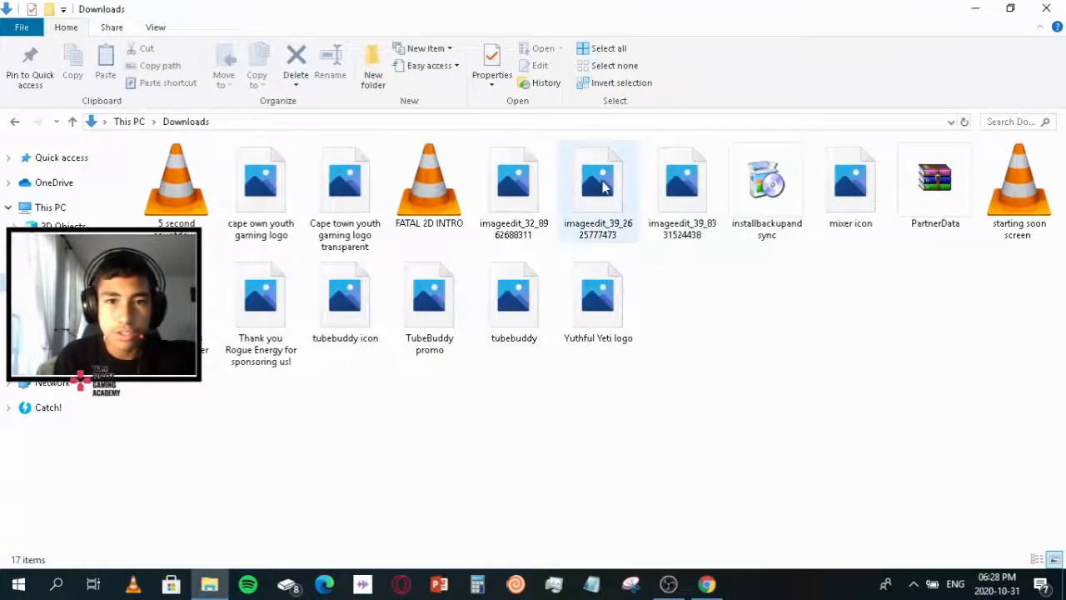
{"action": "left_click", "coordinate": [668, 188]}
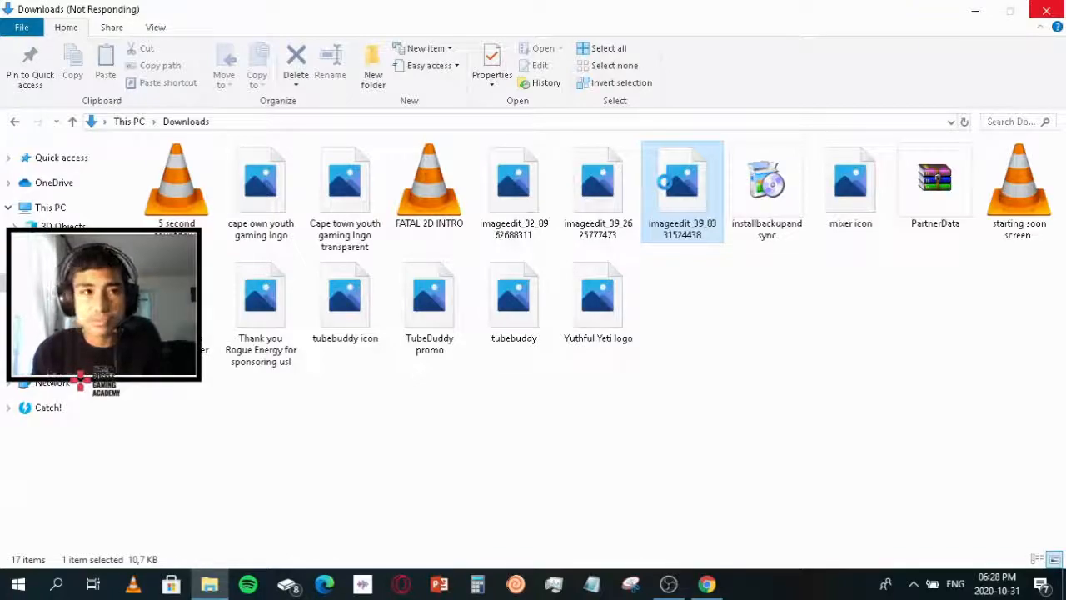
{"action": "right_click", "coordinate": [668, 188]}
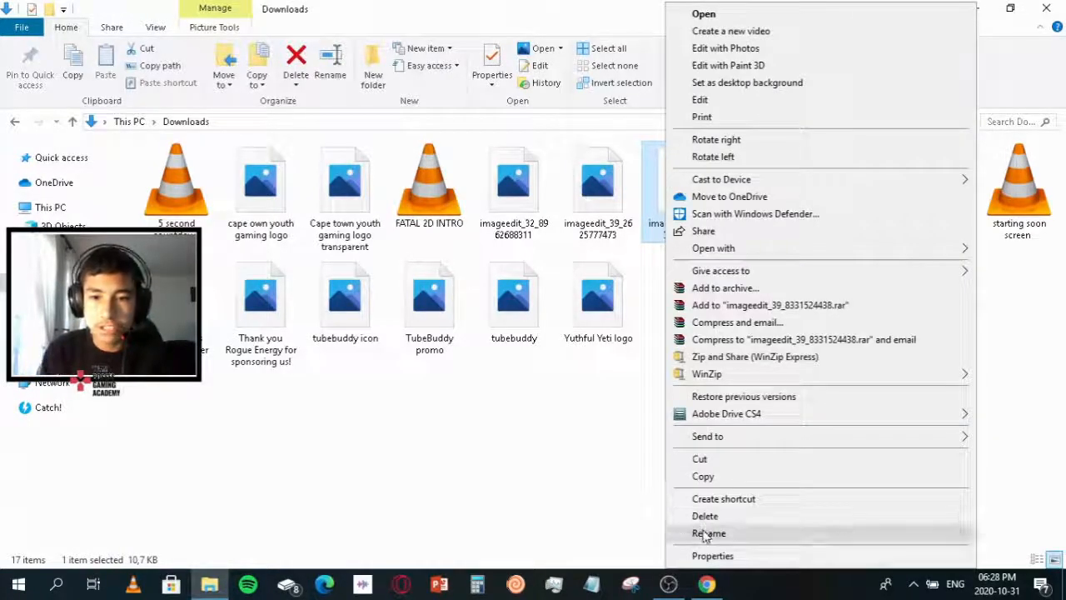
{"action": "left_click", "coordinate": [707, 533]}
{"action": "key", "text": "BackSpace"}
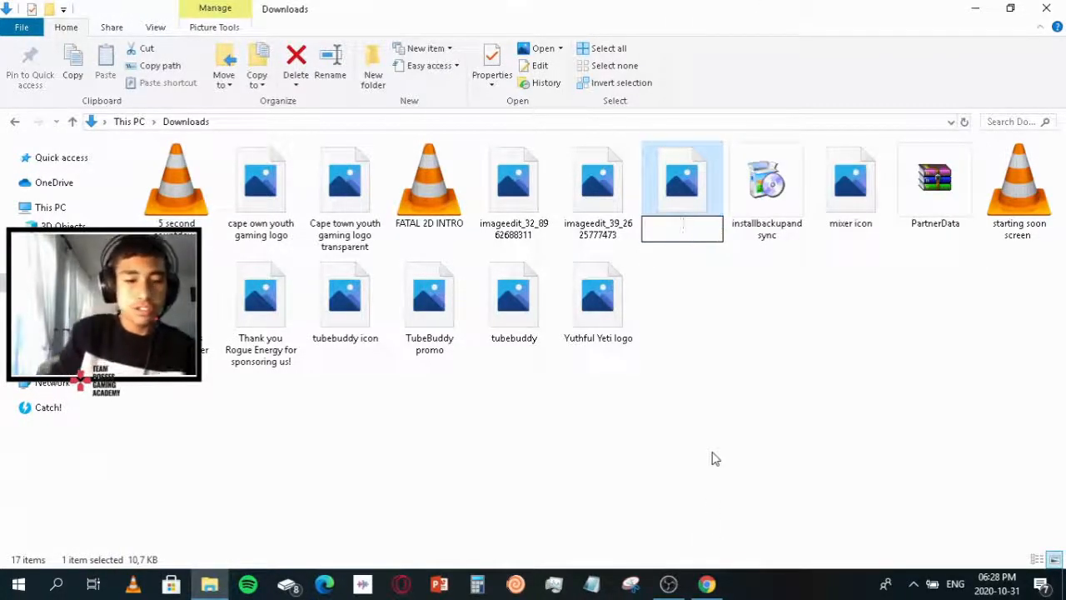
{"action": "type", "text": "youthful yeti l"}
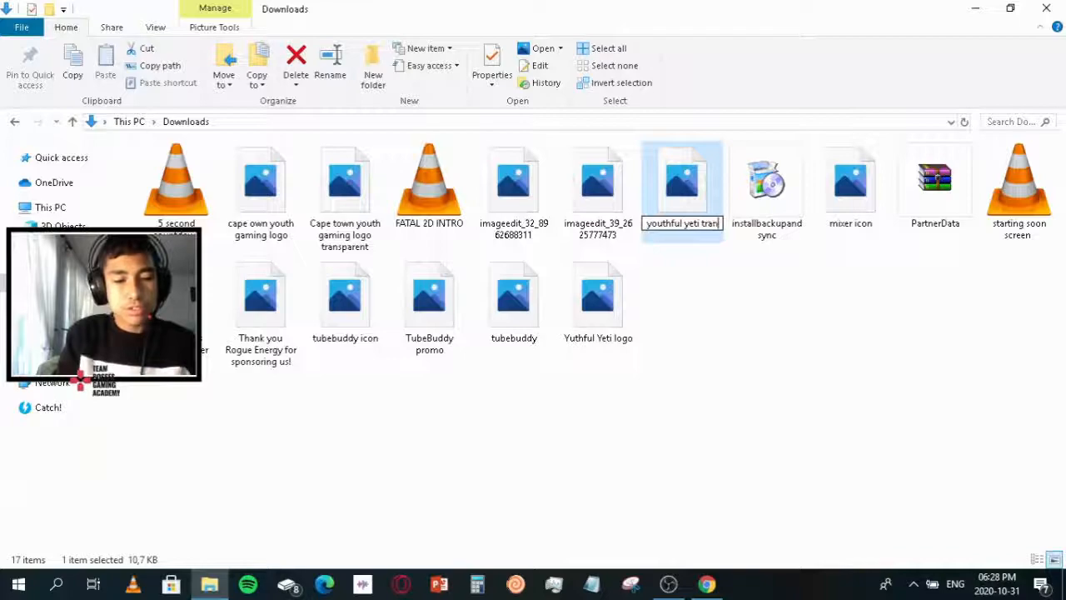
{"action": "type", "text": "ransparent logo"}
{"action": "key", "text": "Return"}
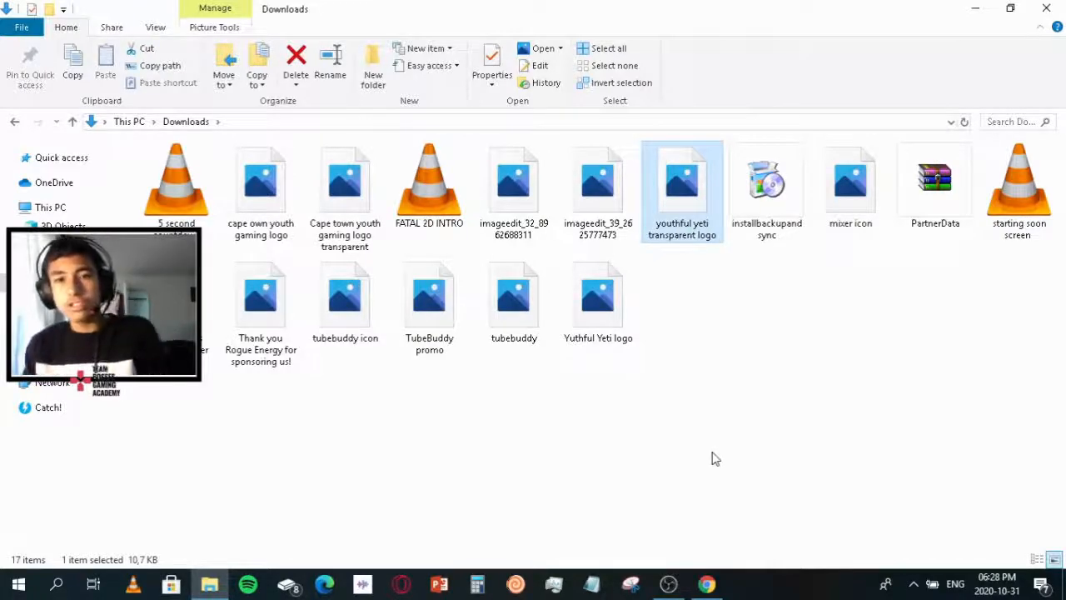
- Minimize the Downloads folder and return to the Yuthful Yeti logo design in Canva, dismissing the browser's list of downloaded files
{"action": "left_click", "coordinate": [715, 458]}
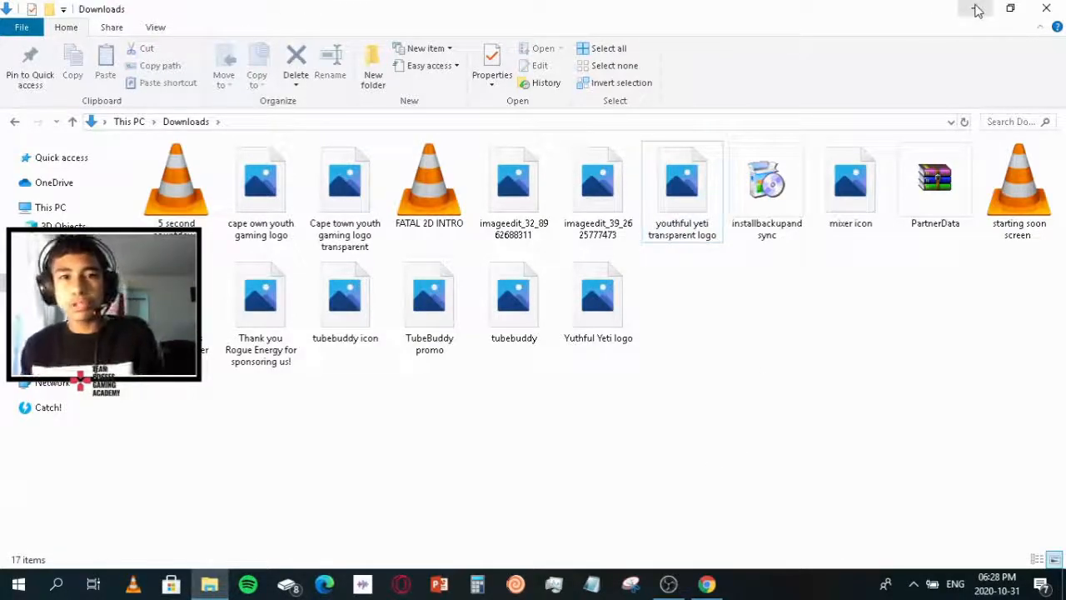
{"action": "left_click", "coordinate": [977, 10]}
{"action": "left_click", "coordinate": [269, 13]}
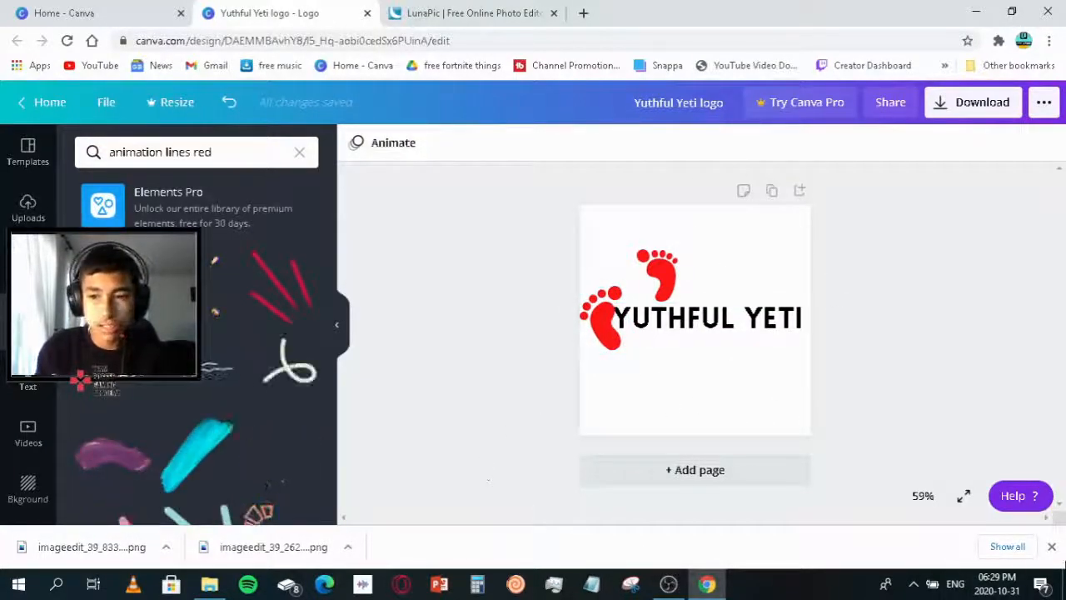
{"action": "left_click", "coordinate": [1051, 547]}
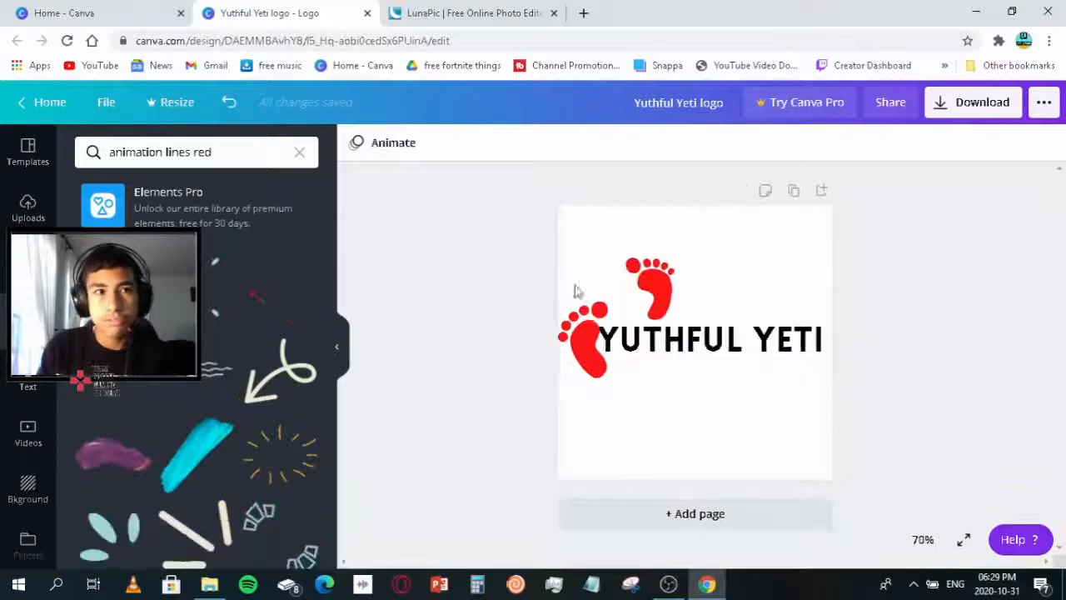
{"action": "left_click", "coordinate": [106, 11]}
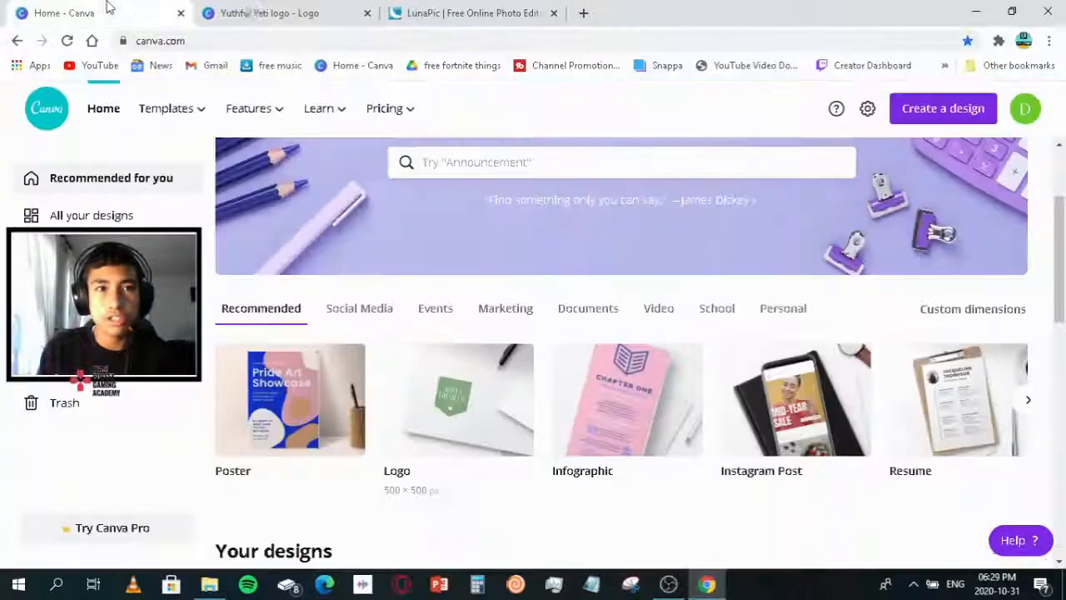
{"action": "left_click", "coordinate": [472, 12]}
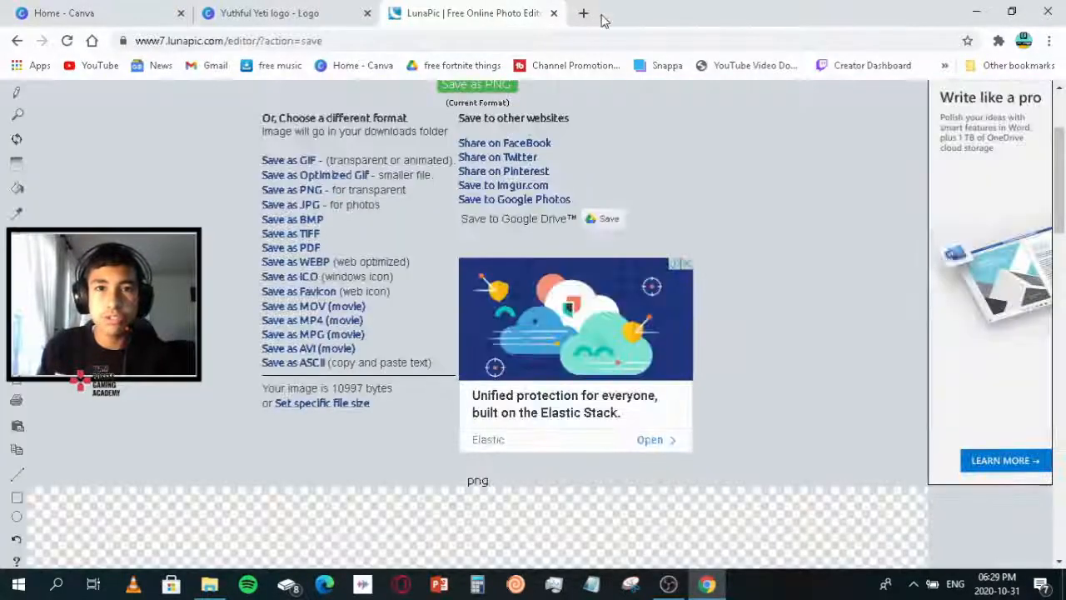
{"action": "left_click", "coordinate": [280, 17]}
{"action": "left_click", "coordinate": [107, 11]}
{"action": "left_click", "coordinate": [275, 11]}
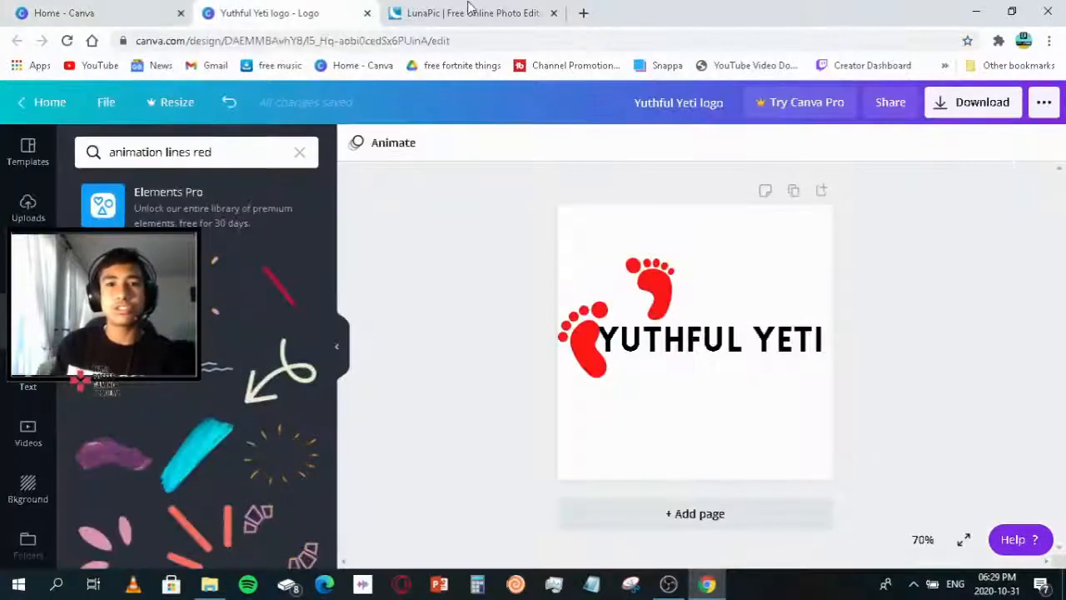
{"action": "left_click", "coordinate": [471, 12]}
{"action": "left_click", "coordinate": [275, 12]}
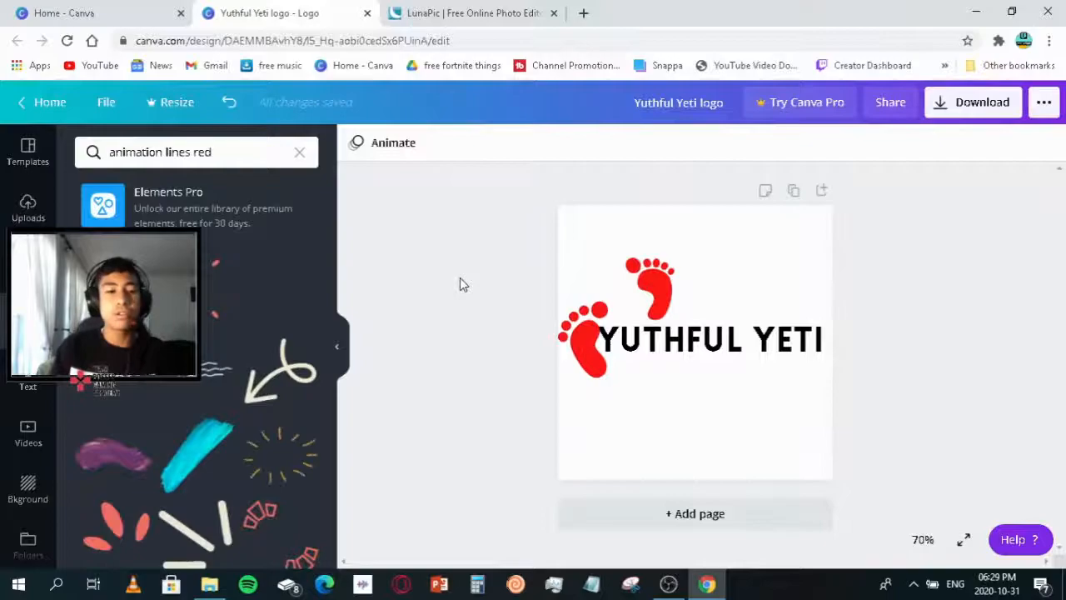
{"action": "left_click", "coordinate": [668, 581]}
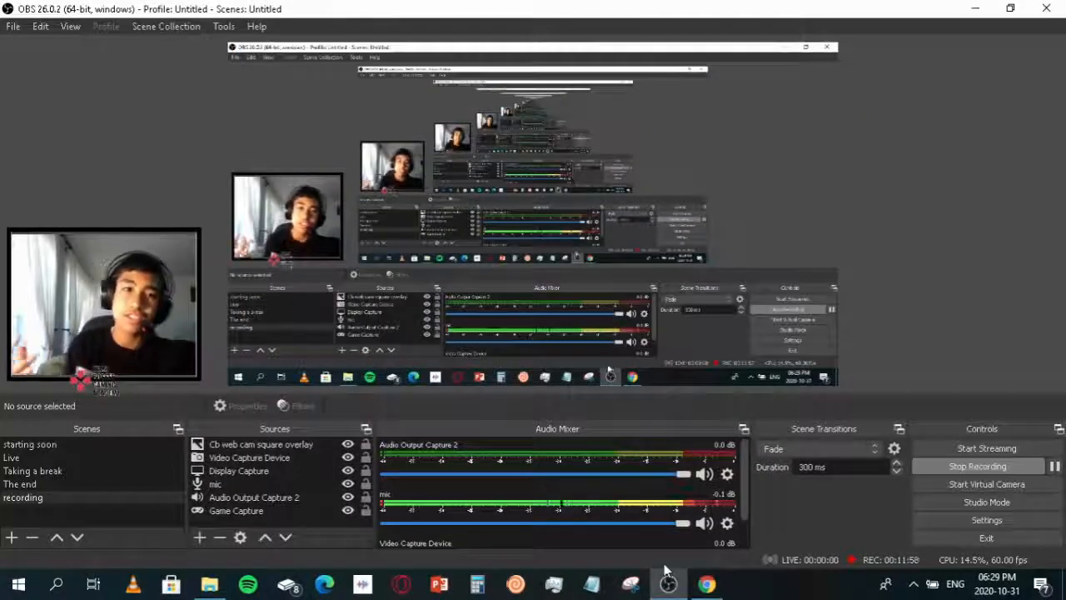